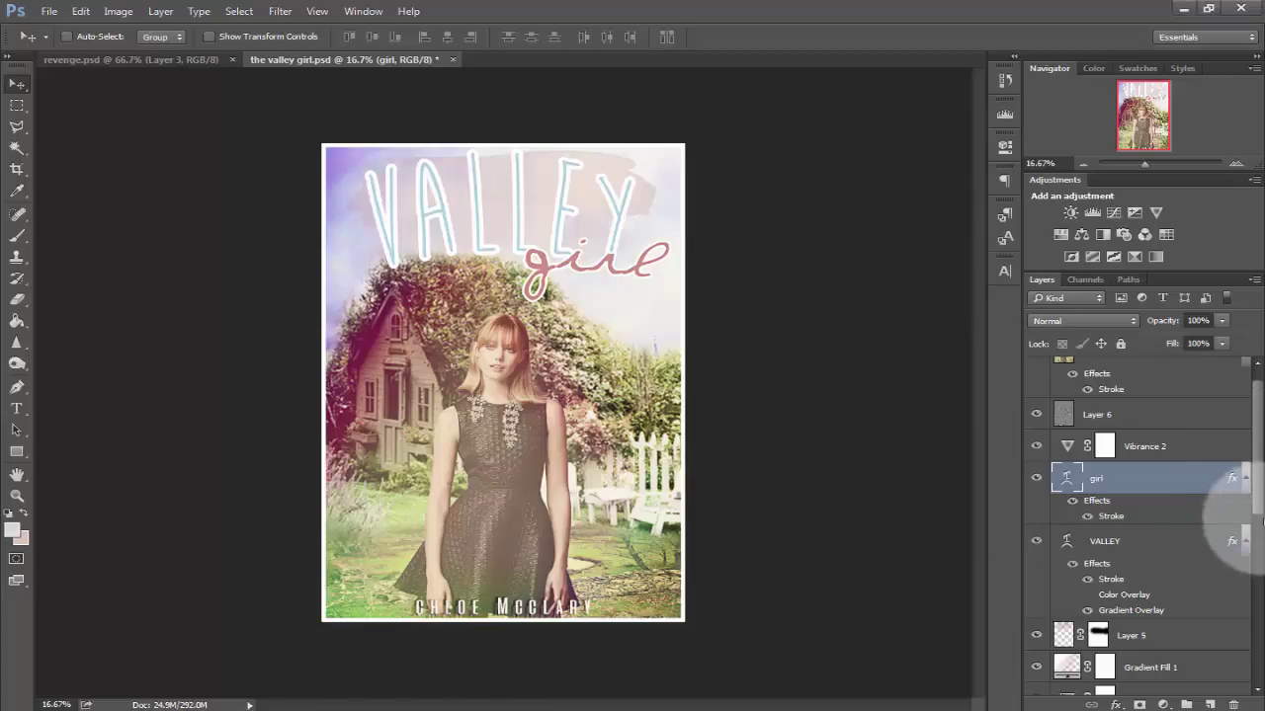
Switch to the file explorer and look over the source images in The valley girl folder
mouse_move(710, 703)
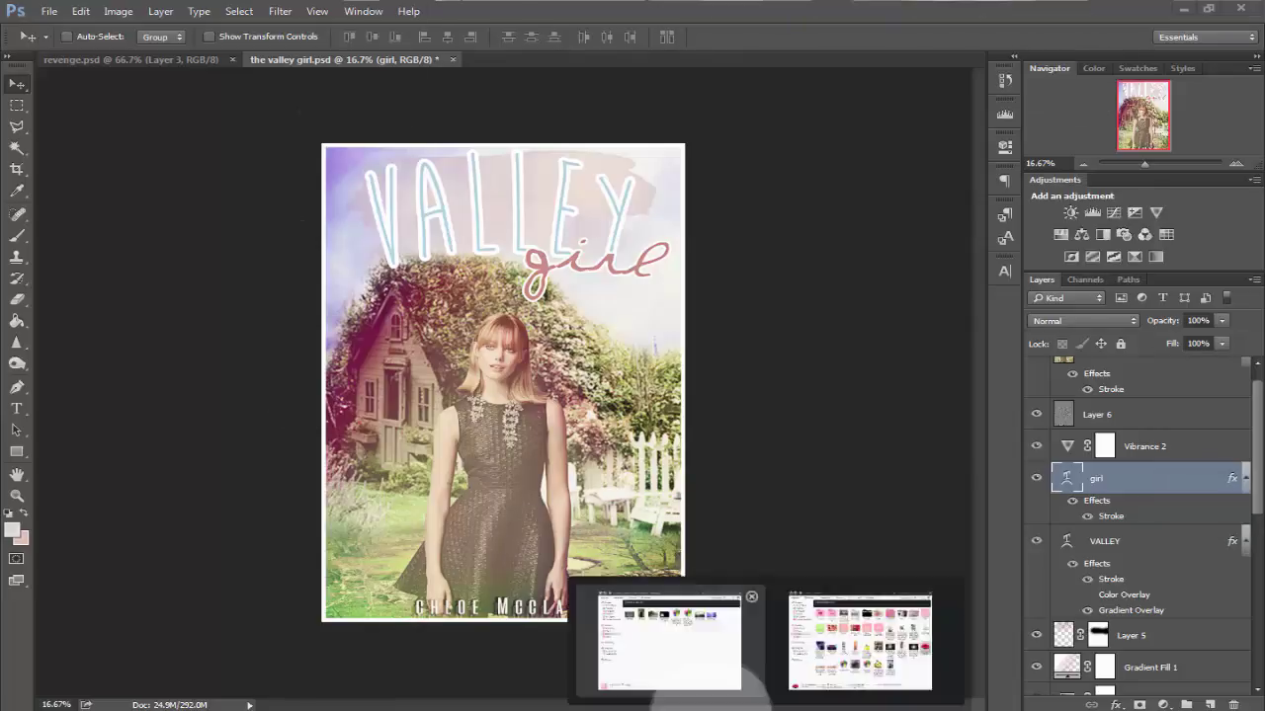
click(691, 647)
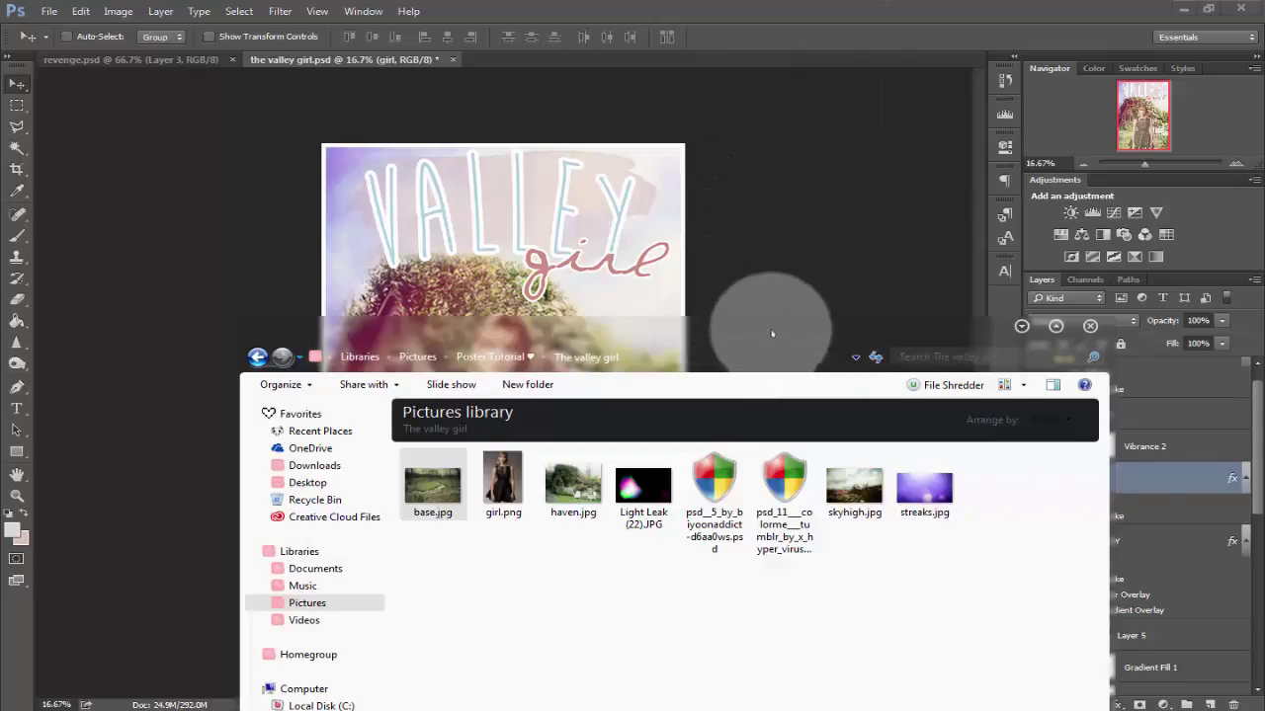
mouse_move(771, 334)
mouse_down()
mouse_move(757, 260)
mouse_move(768, 326)
mouse_up()
drag(1032, 576, 932, 592)
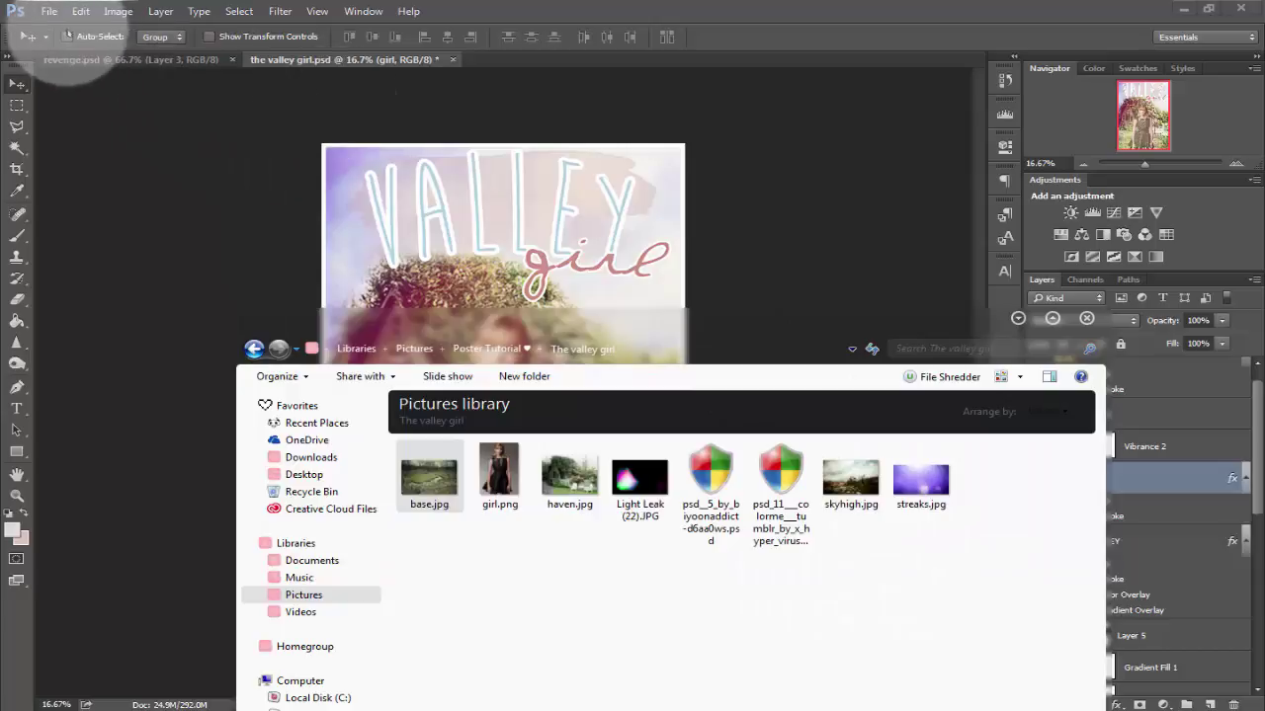
Create a new International Paper document in A4 size, 210 × 297 mm at 300 pixels/inch, RGB with a white background
click(47, 12)
click(61, 34)
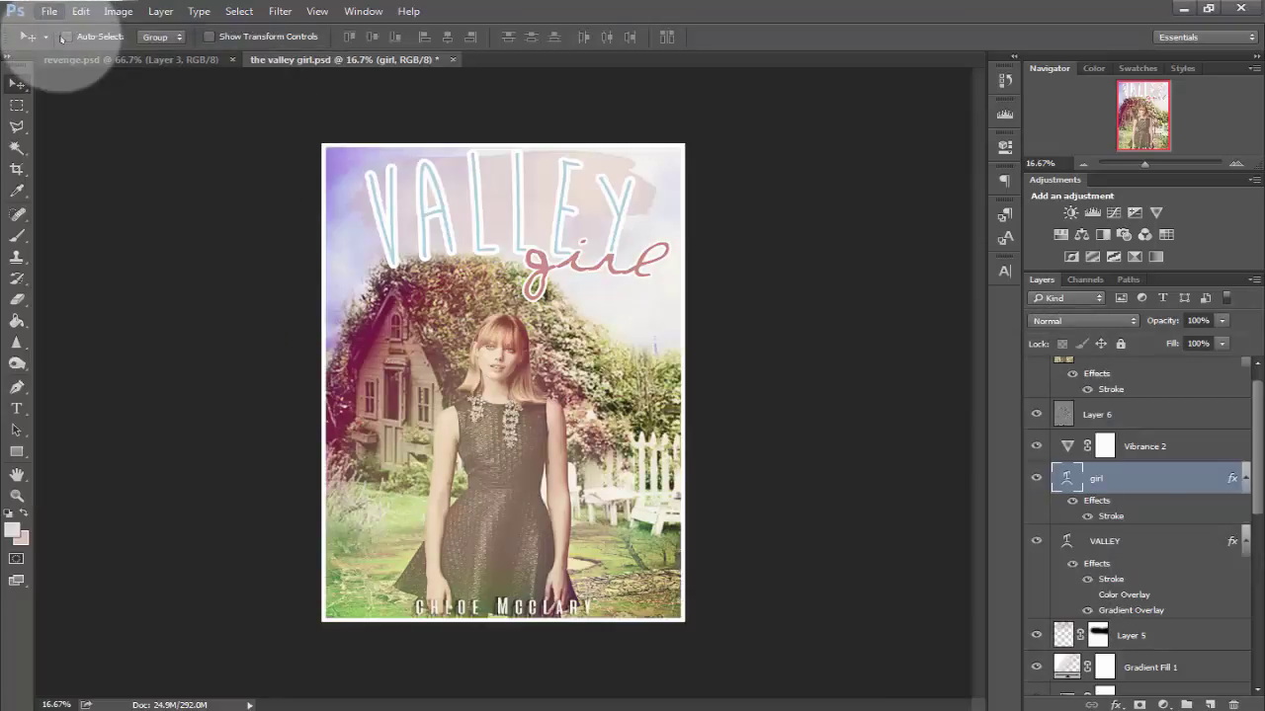
click(670, 184)
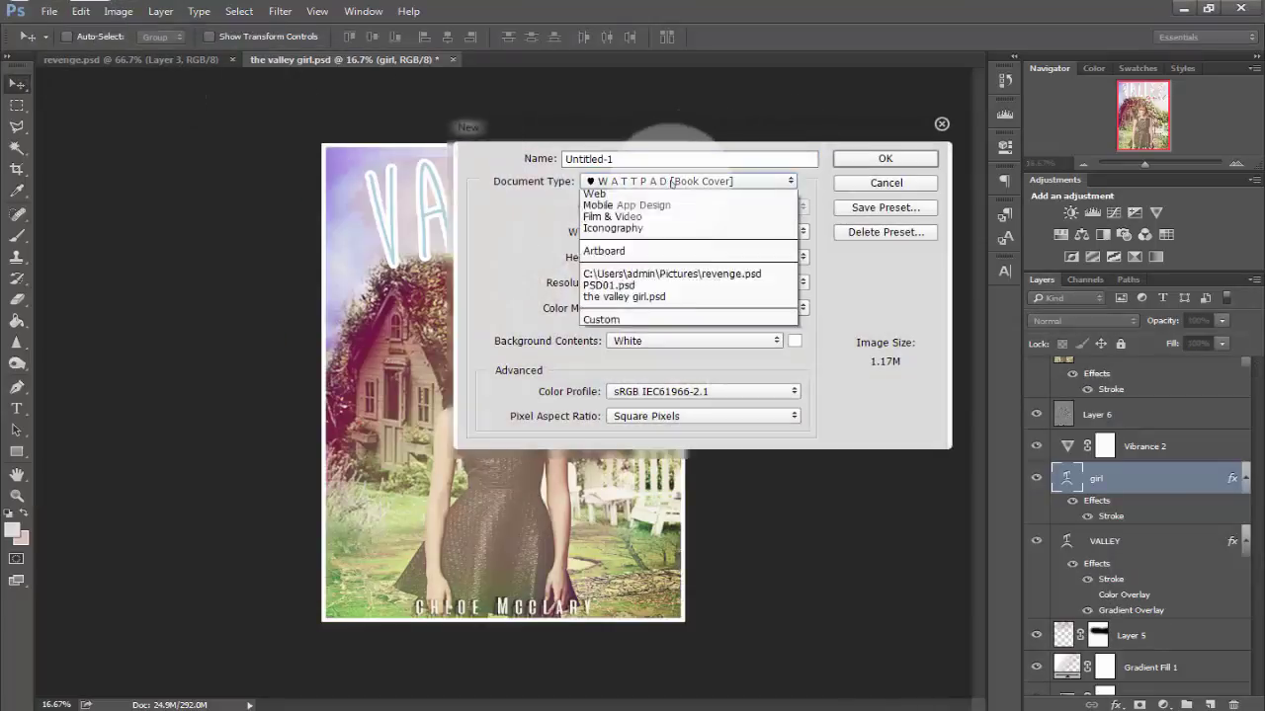
click(668, 183)
click(663, 181)
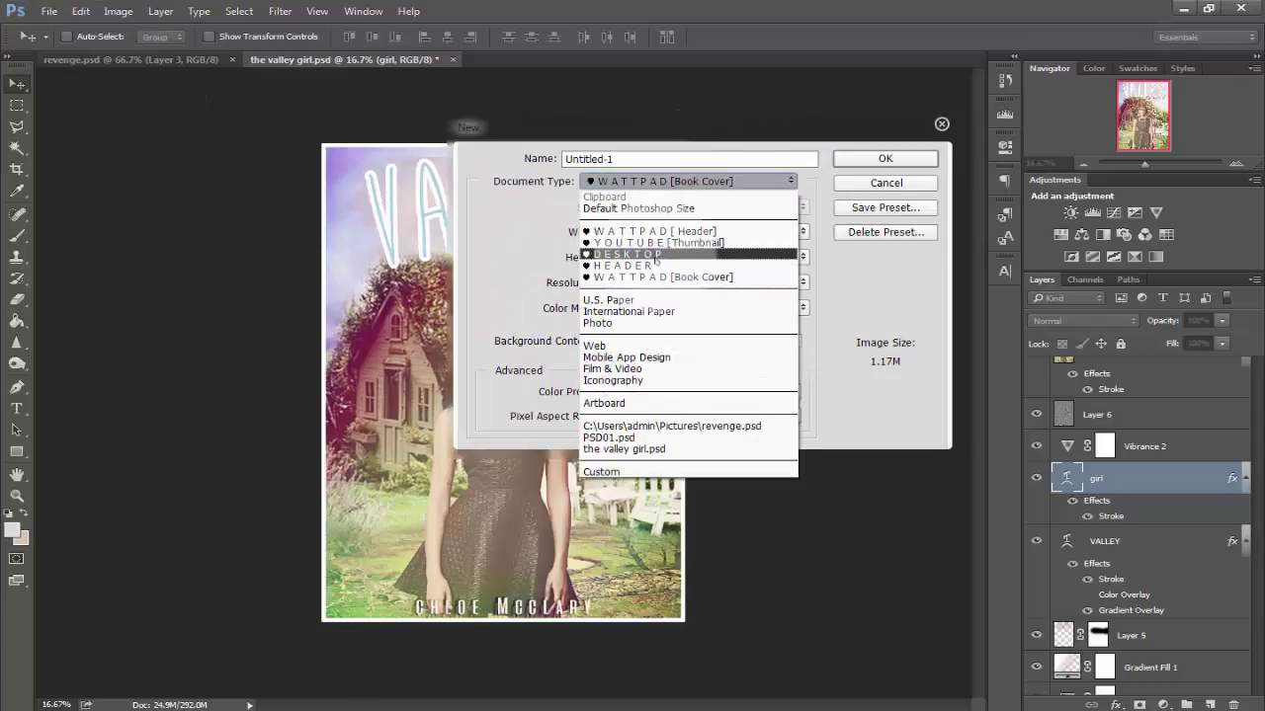
click(632, 311)
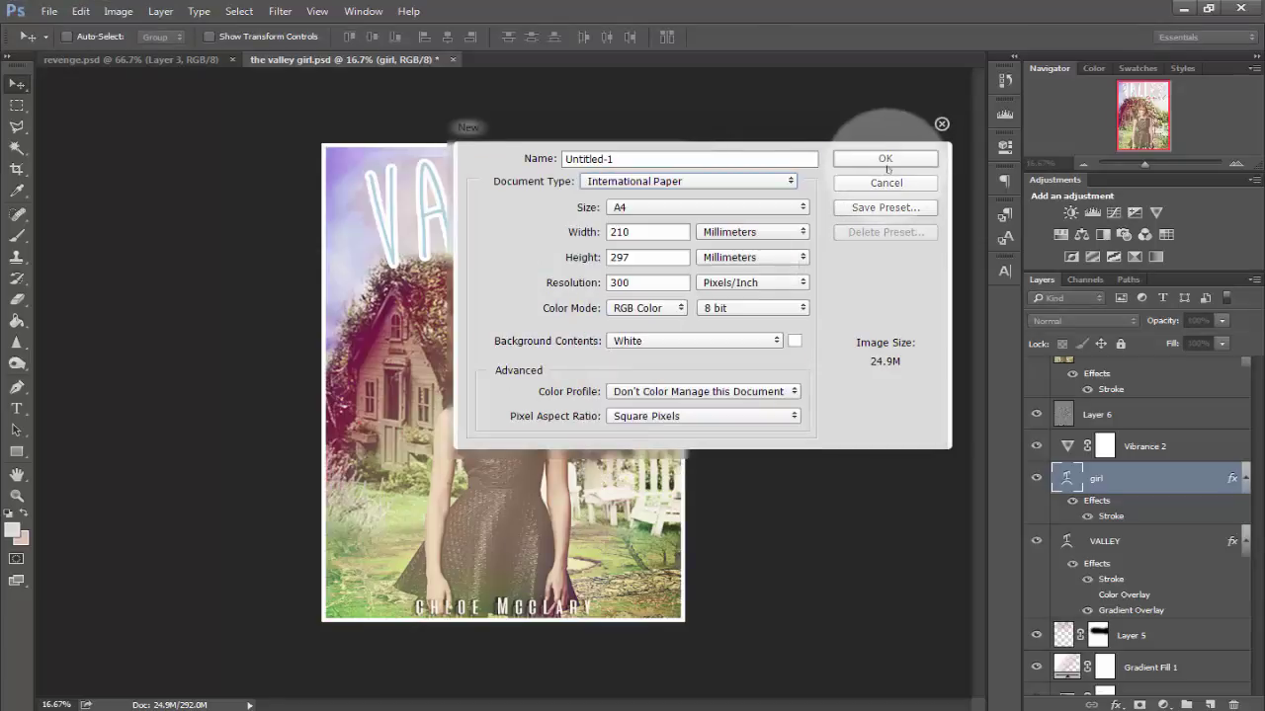
click(885, 159)
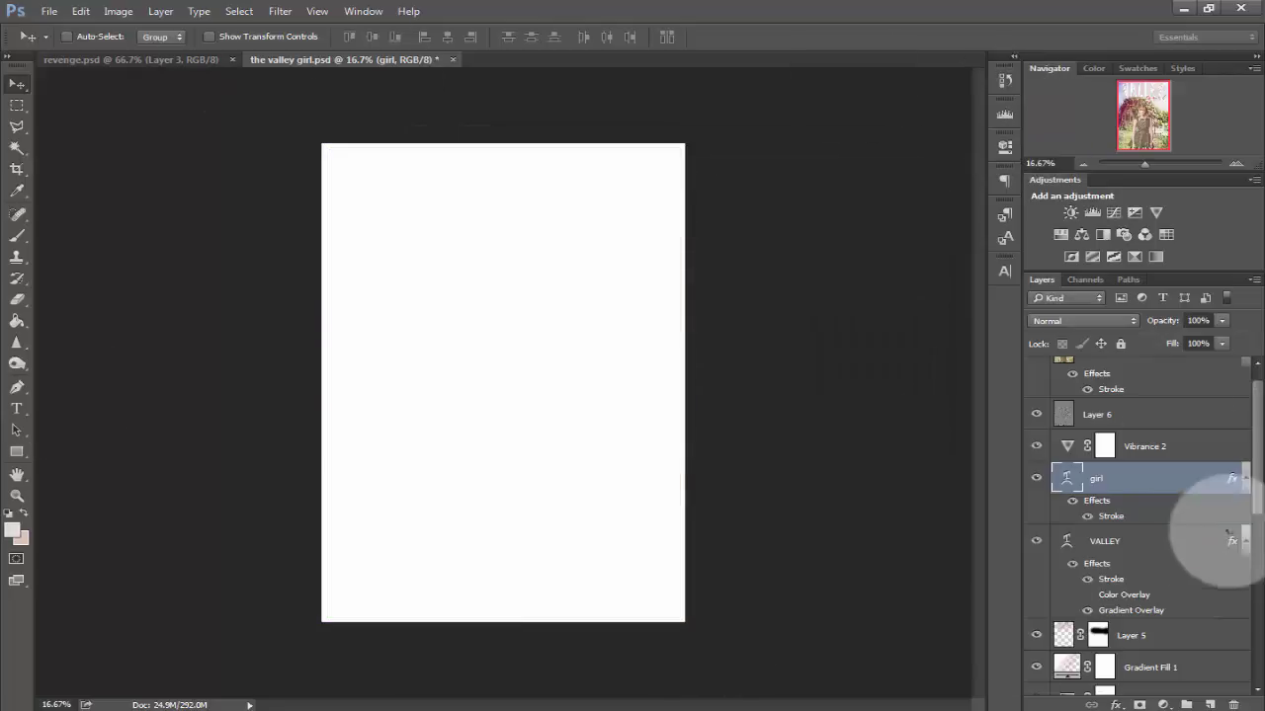
Place haven.jpg from The valley girl folder into the blank page and scale it to span the full page width around the middle
click(858, 604)
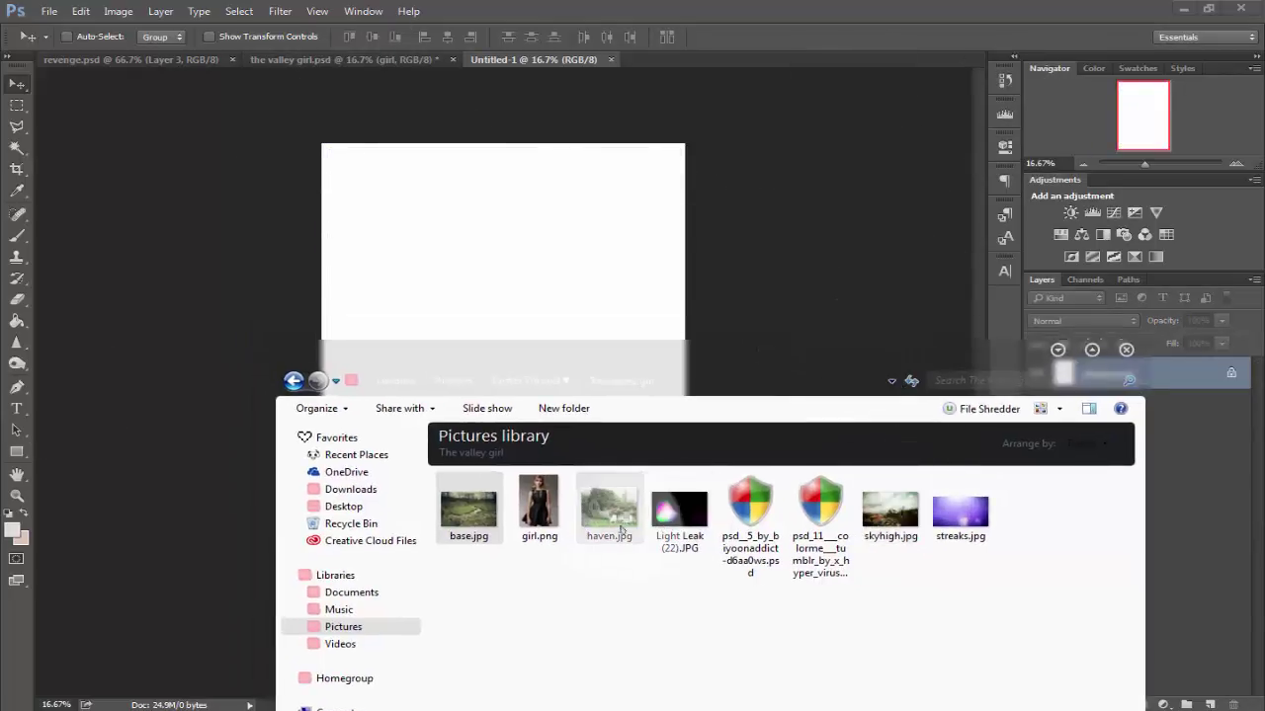
click(607, 499)
drag(606, 502, 533, 298)
drag(627, 470, 745, 553)
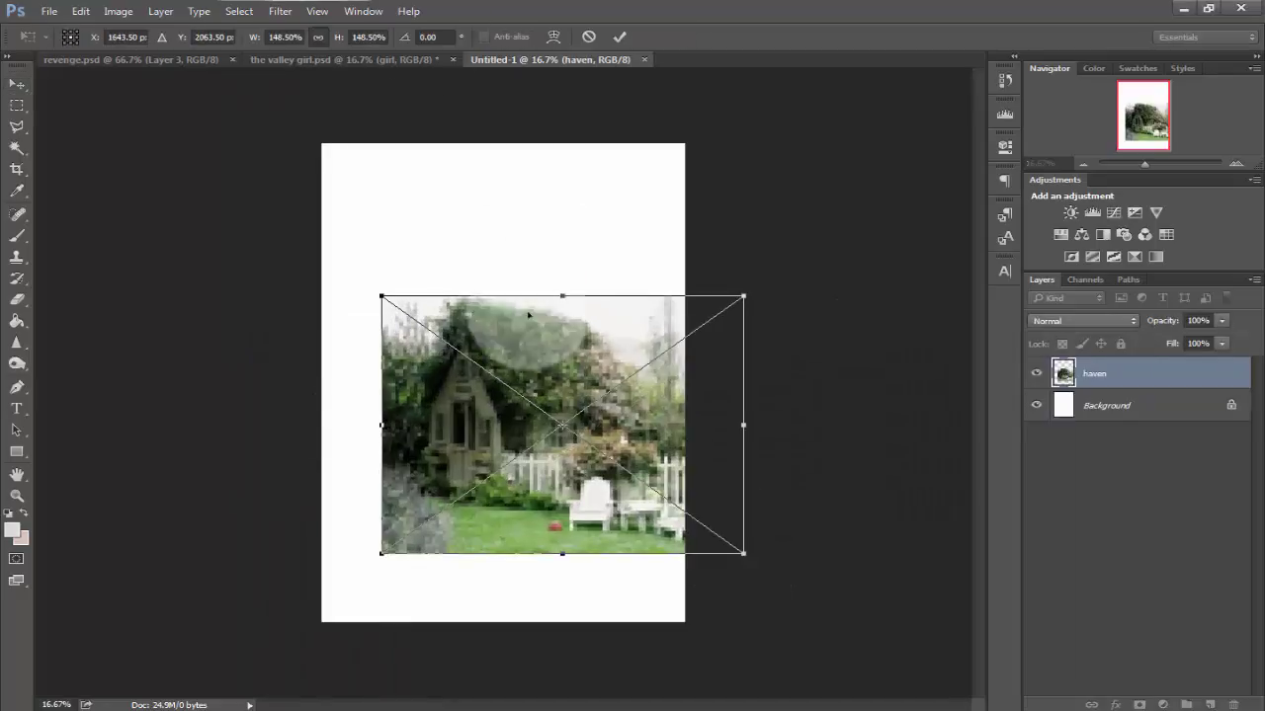
drag(524, 333, 473, 191)
drag(694, 411, 751, 450)
drag(639, 383, 611, 464)
key(Return)
Place base.jpg along the page's lower edge, stretch it to the full width and flatten it to about 2.54 in high
mouse_move(716, 707)
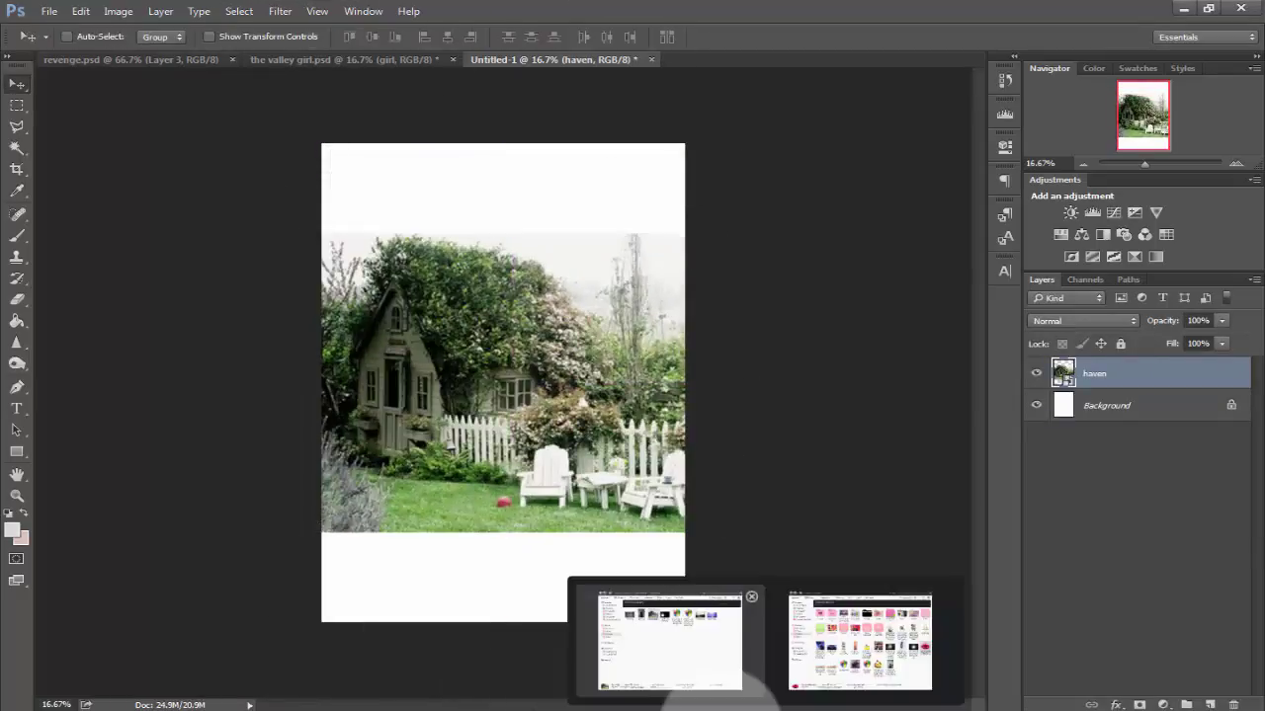
click(700, 645)
drag(472, 514, 491, 303)
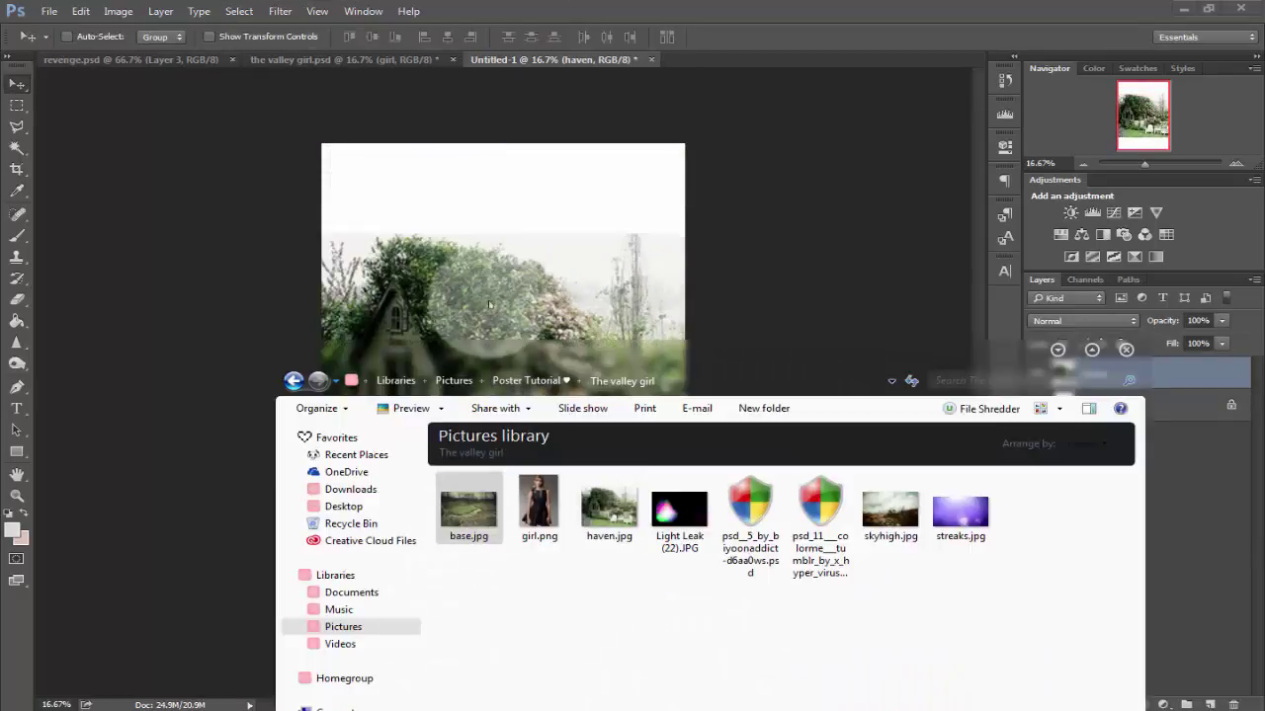
drag(539, 413, 795, 622)
drag(689, 528, 558, 560)
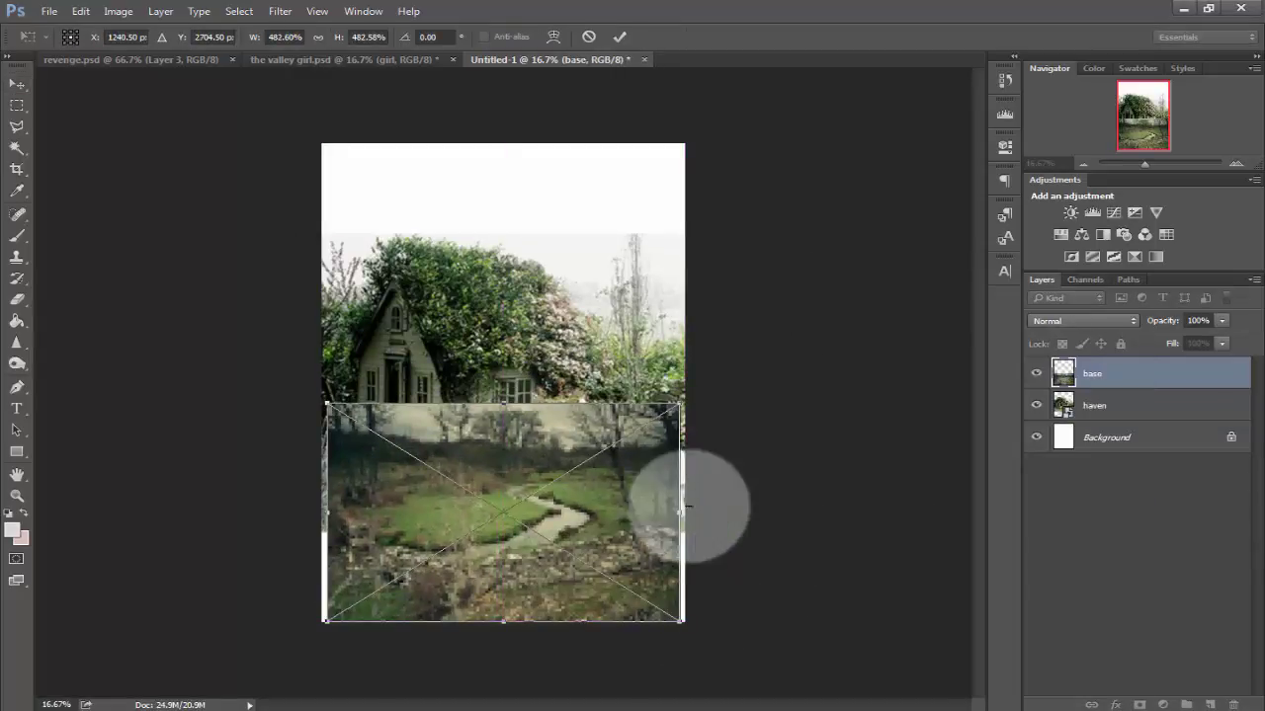
drag(331, 505, 310, 517)
drag(508, 396, 517, 515)
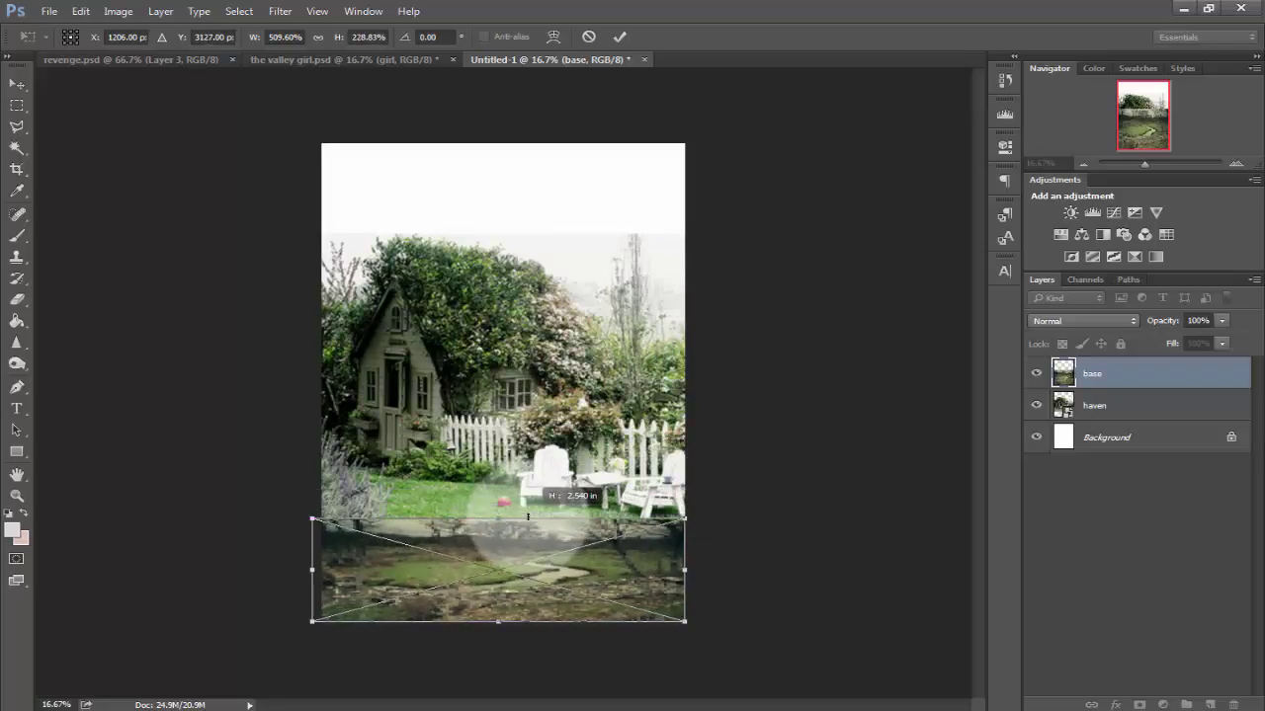
click(619, 37)
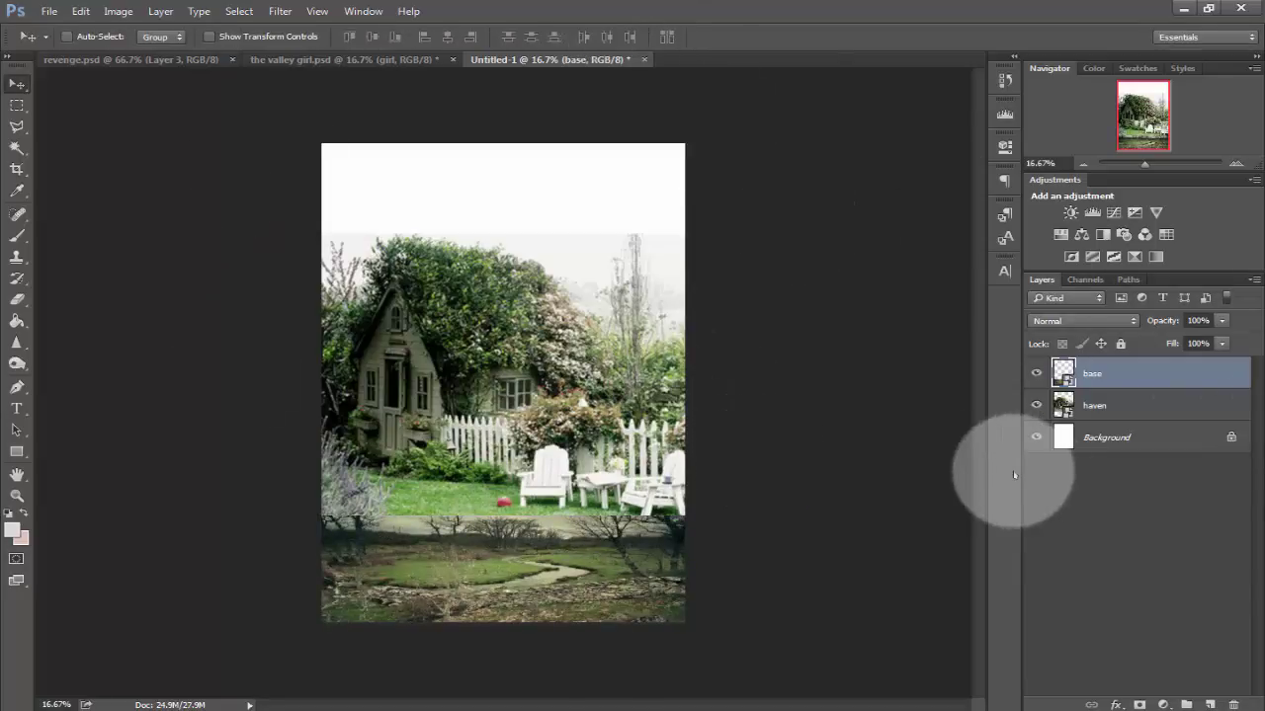
Open girl.png as its own document and select all the backdrop areas around the woman with the Magic Wand
click(687, 703)
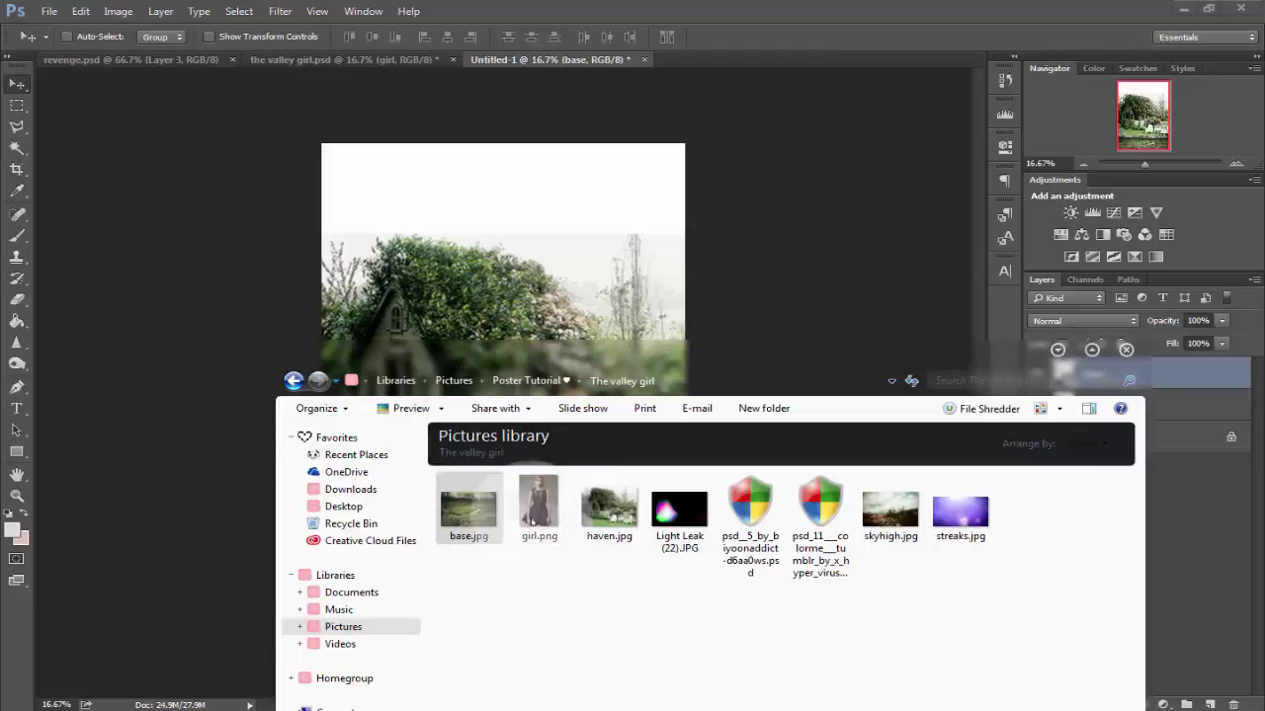
drag(532, 521, 772, 59)
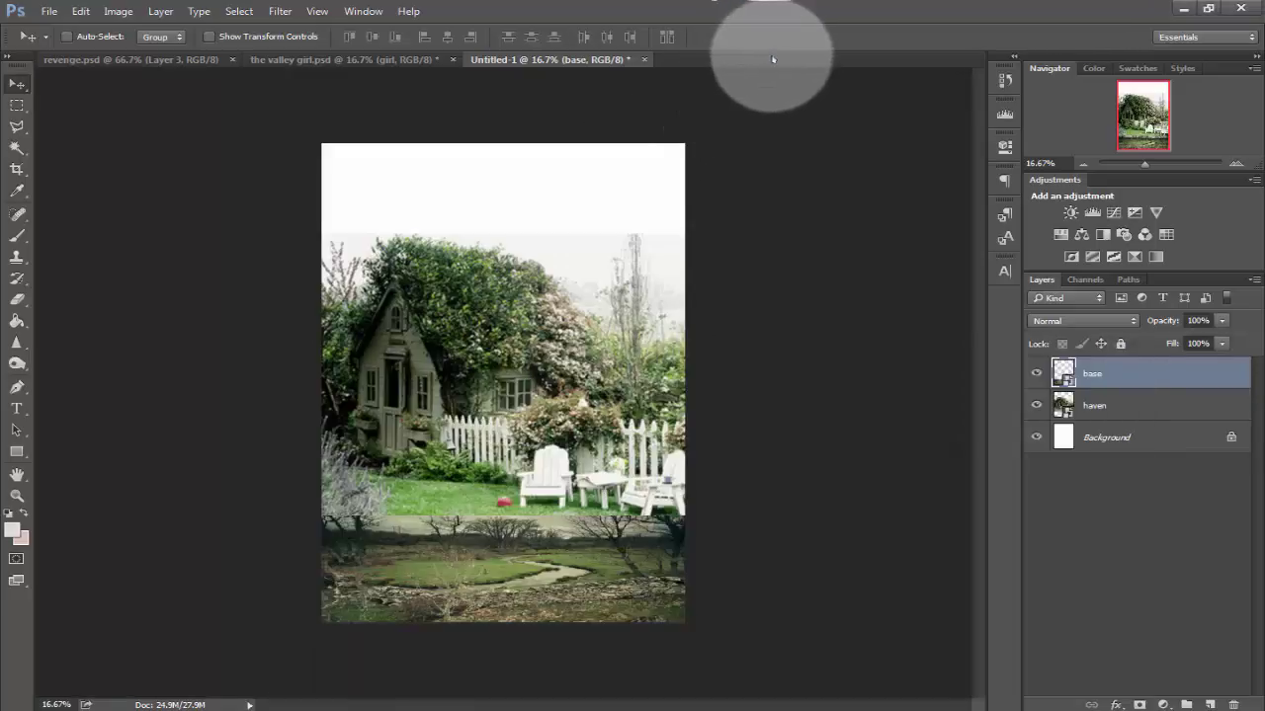
click(18, 146)
click(376, 207)
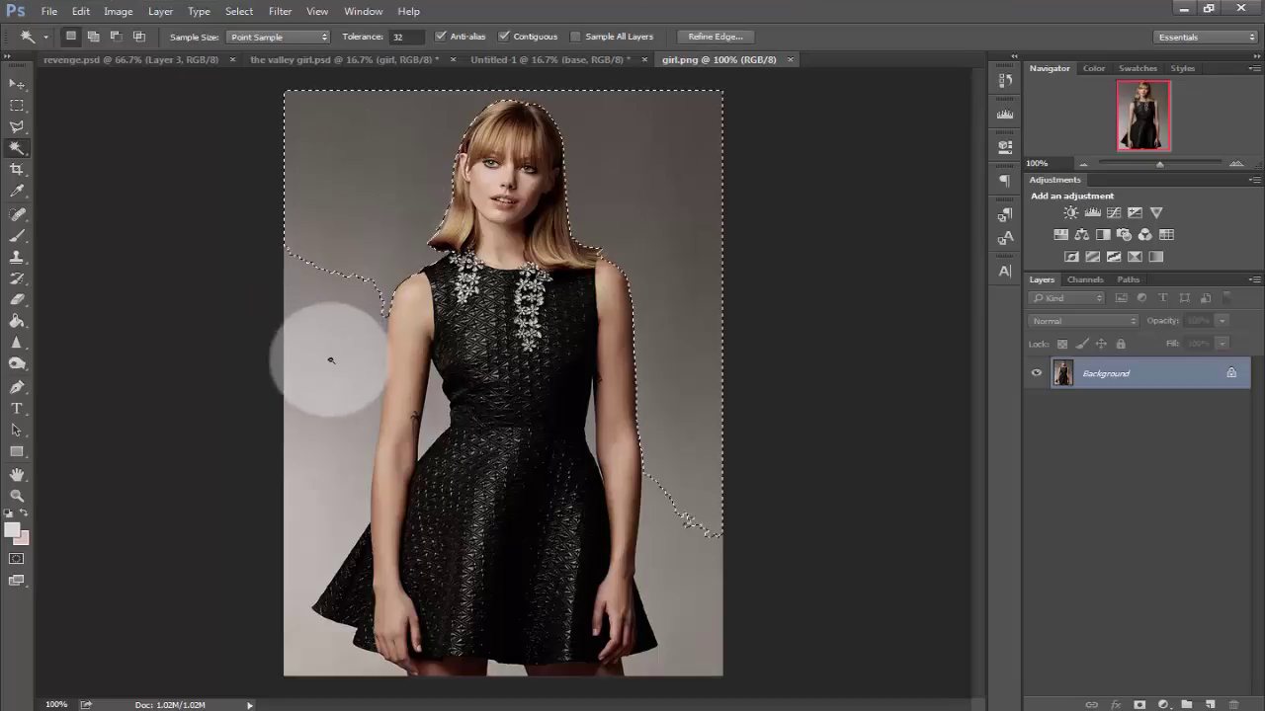
shift+click(331, 361)
shift+click(436, 423)
shift+click(306, 575)
shift+click(506, 670)
shift+click(690, 632)
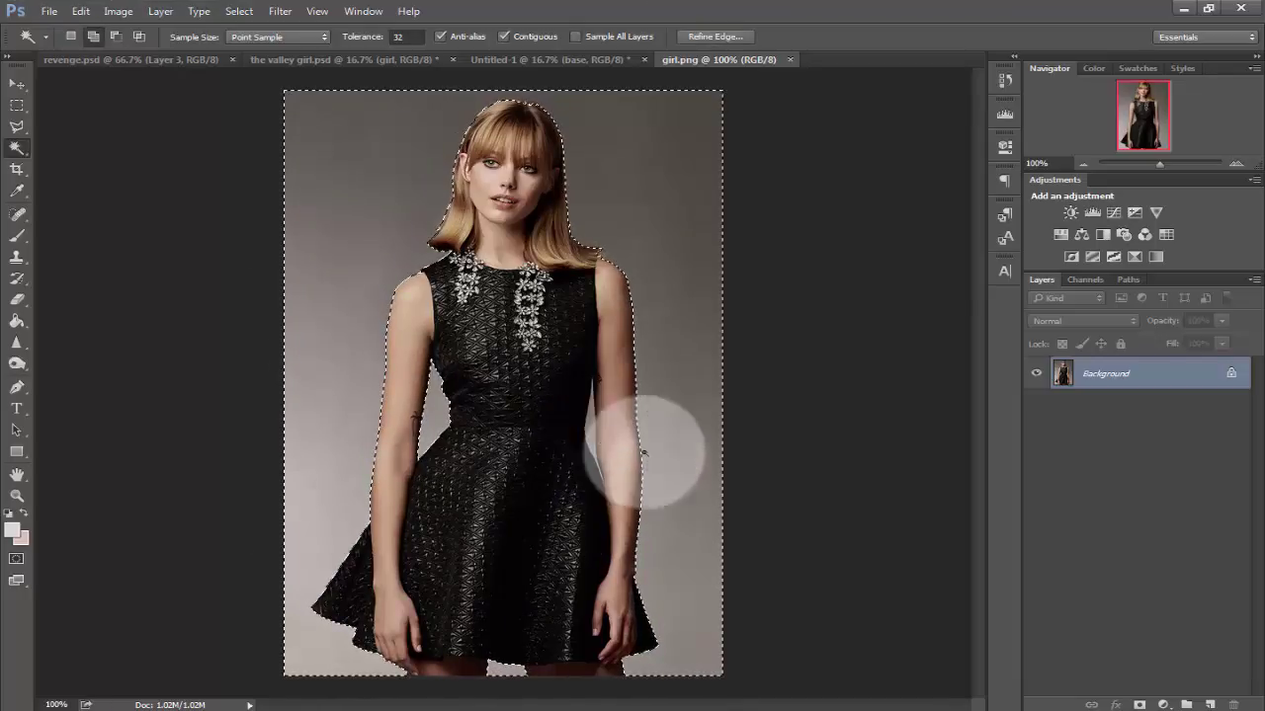
Convert the locked Background of girl.png into a regular layer and delete the selected backdrop
double_click(1106, 375)
click(773, 221)
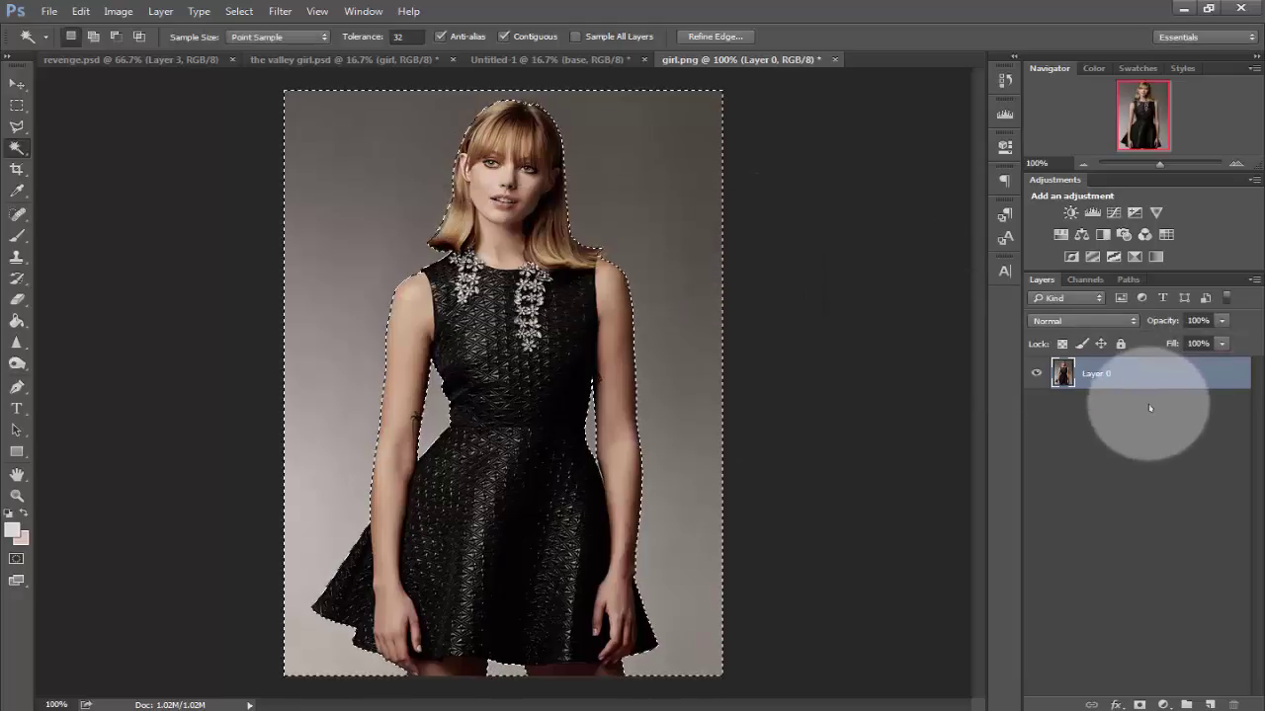
key(Delete)
Move the cut-out woman into the poster document, enlarge her and position her centrally at the page's lower edge
click(17, 84)
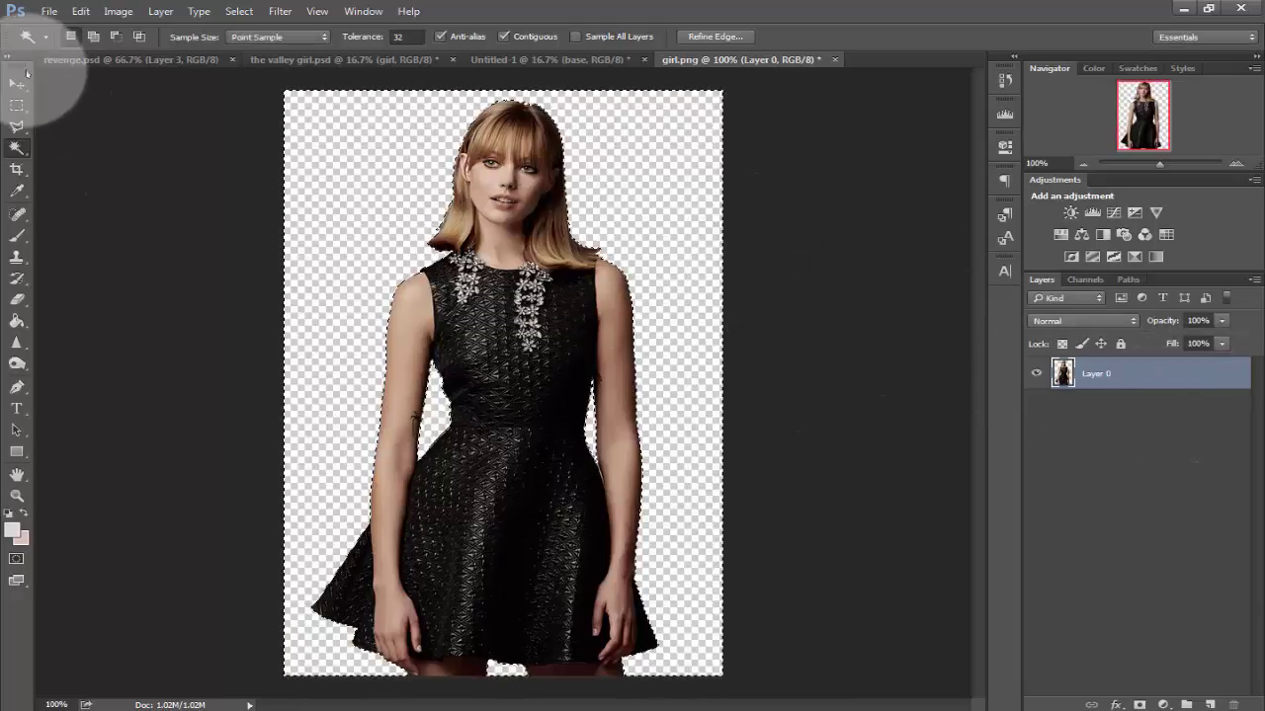
drag(544, 309, 533, 438)
key(ctrl+t)
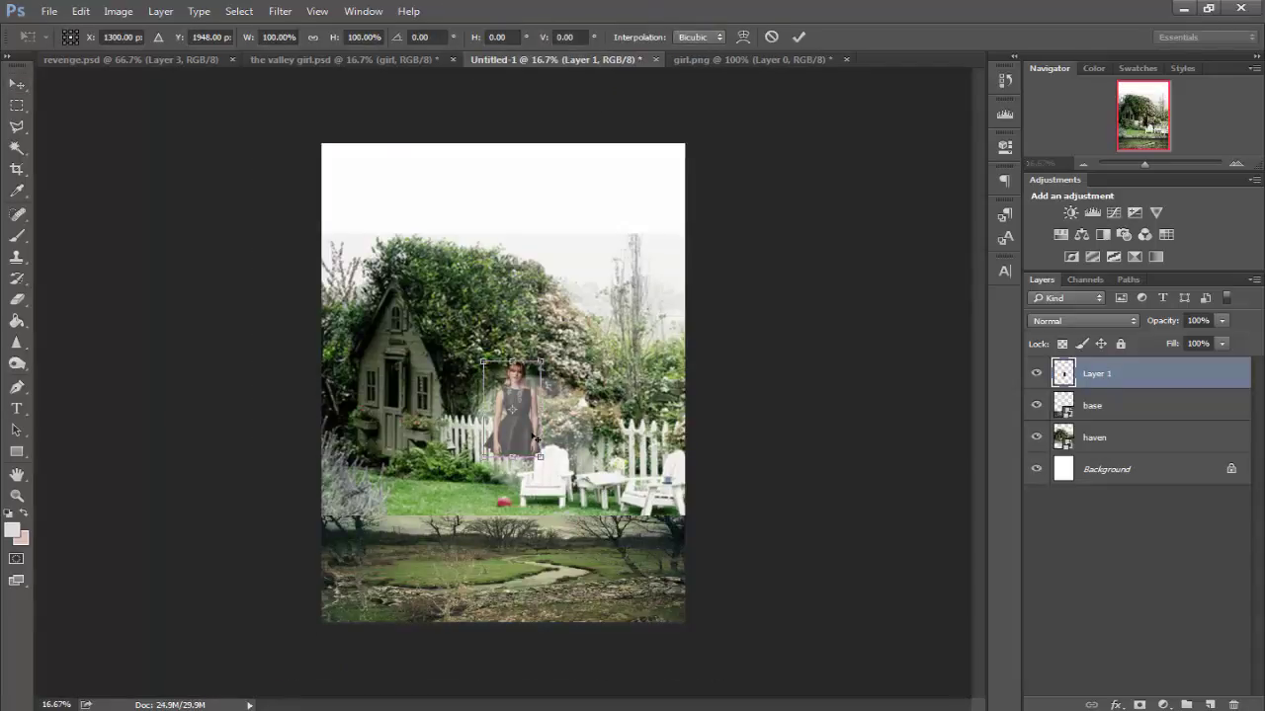
drag(540, 362, 762, 42)
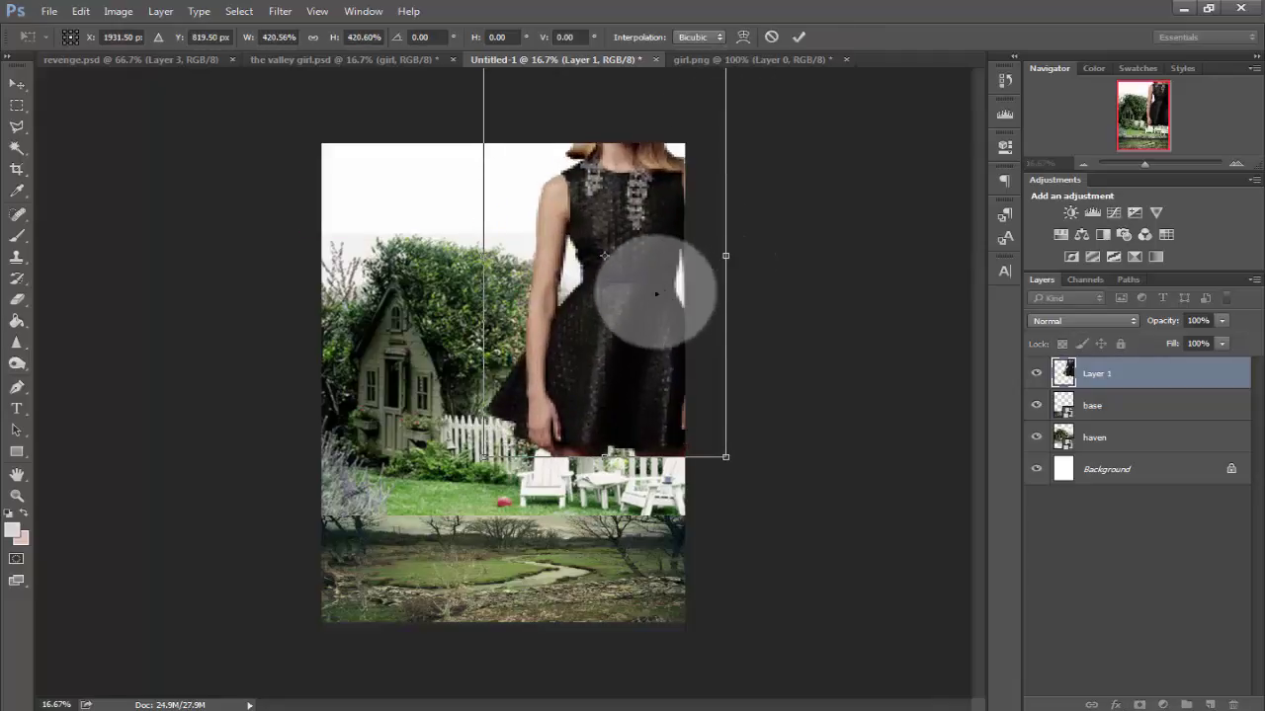
drag(655, 291, 554, 462)
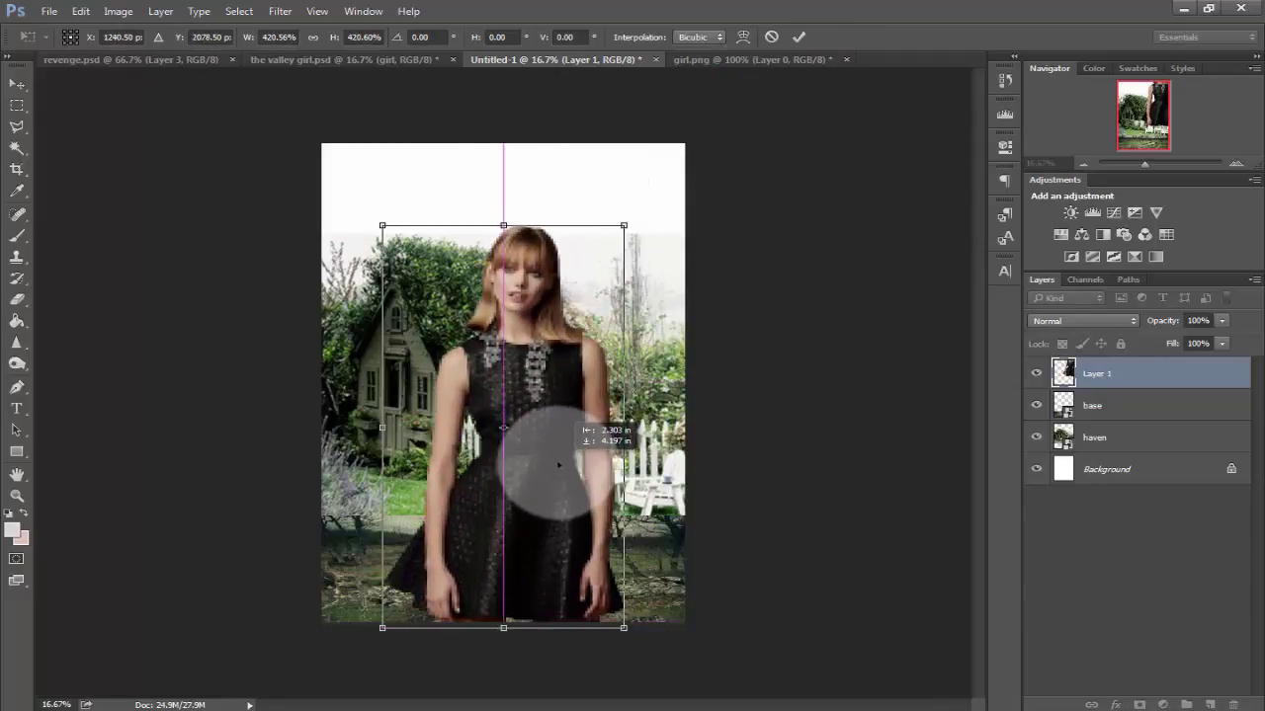
drag(626, 233, 607, 261)
key(Return)
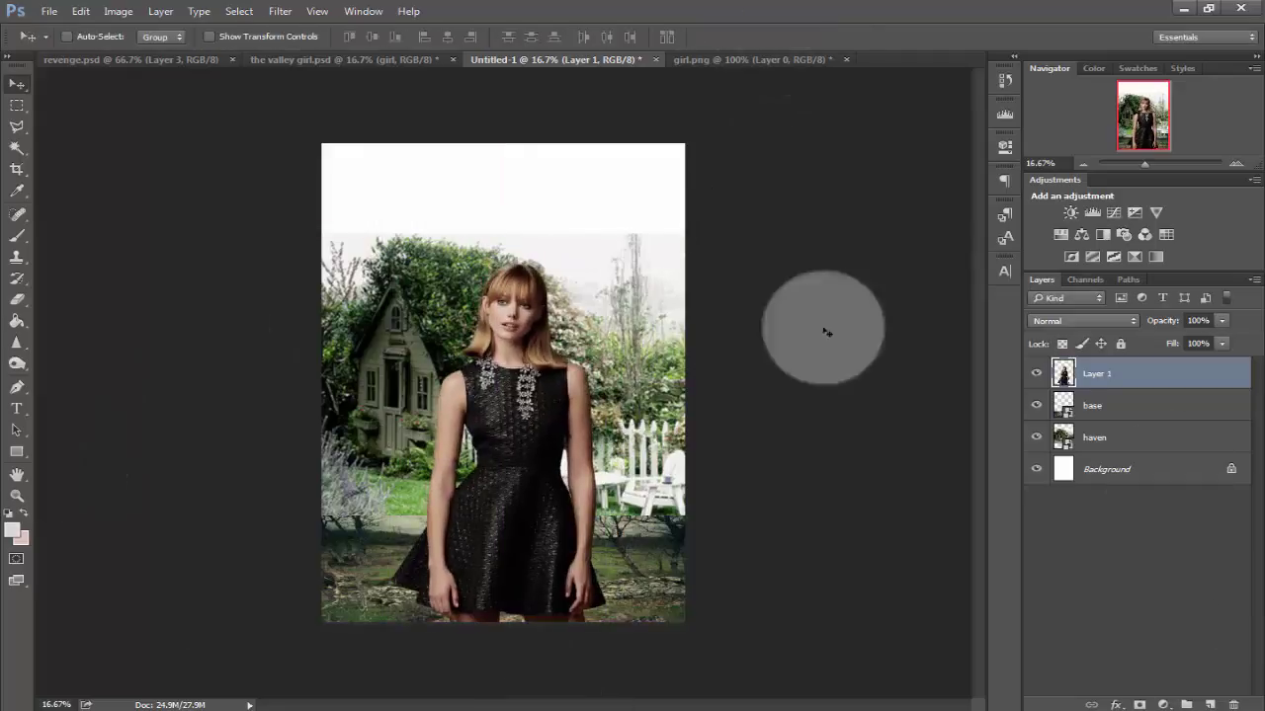
Add a layer mask to the base layer and paint out its upper edge in black with a size 400 brush
click(1113, 440)
click(1110, 405)
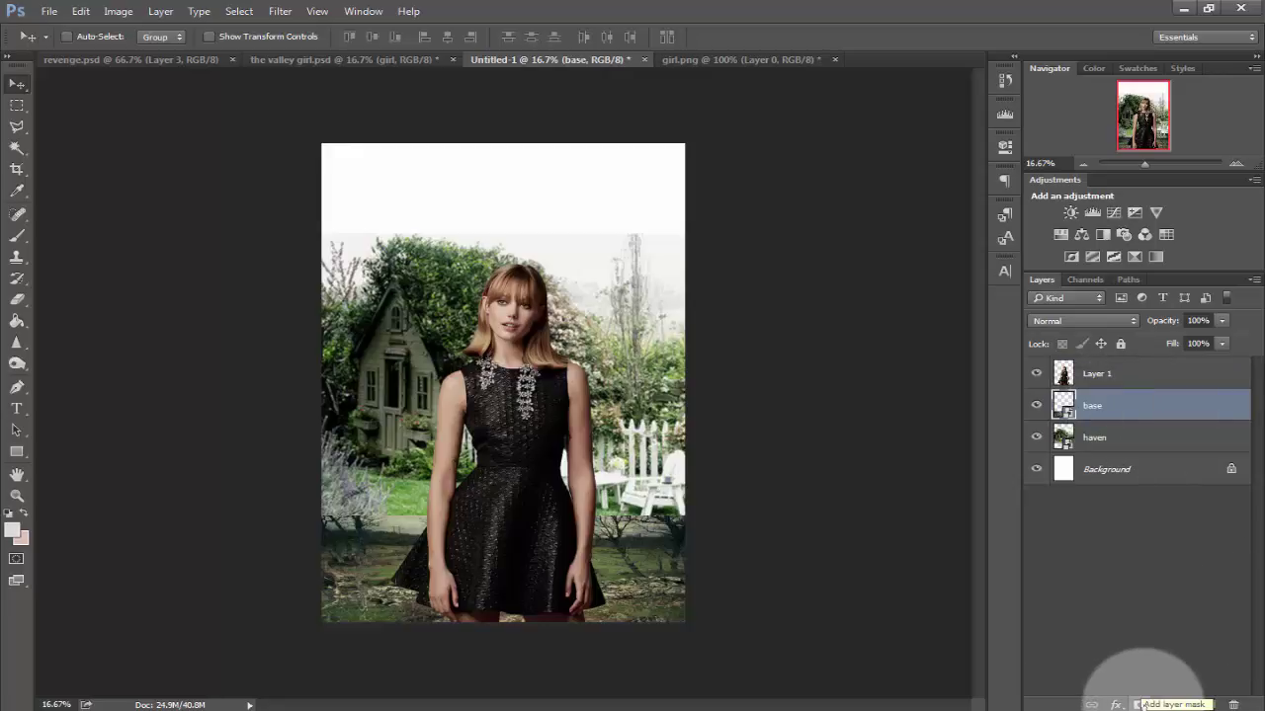
click(1139, 704)
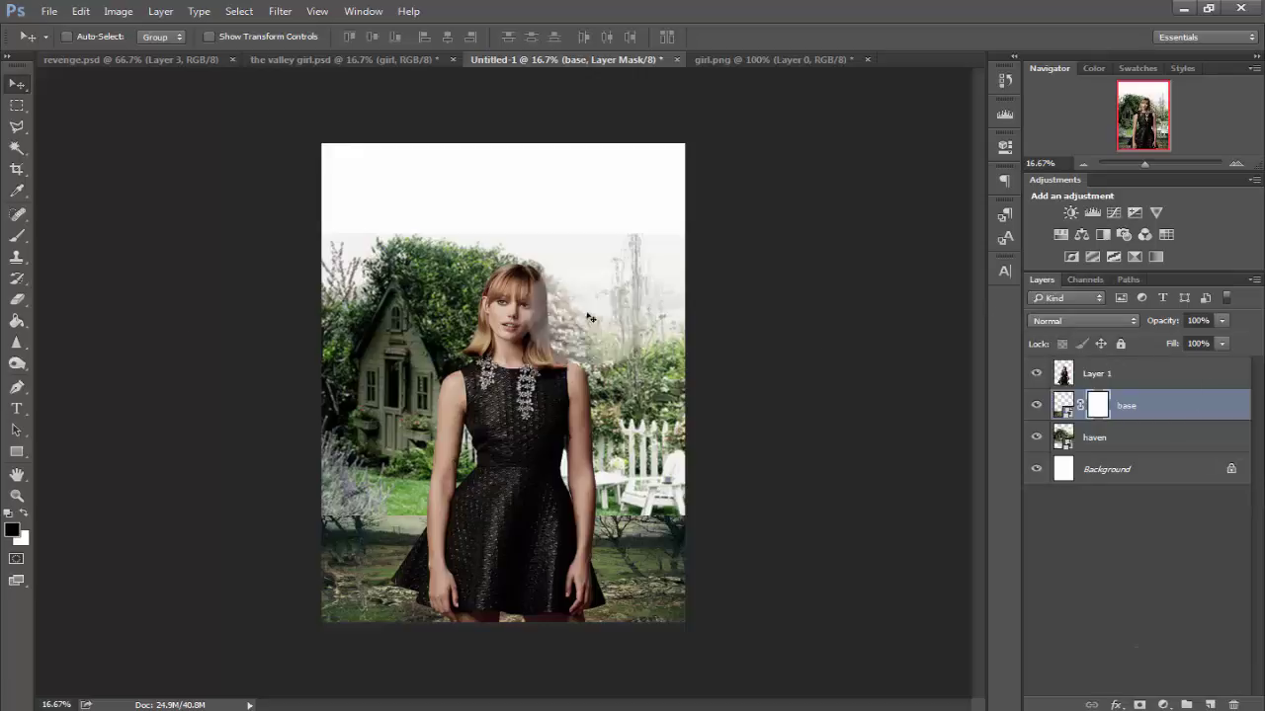
click(16, 237)
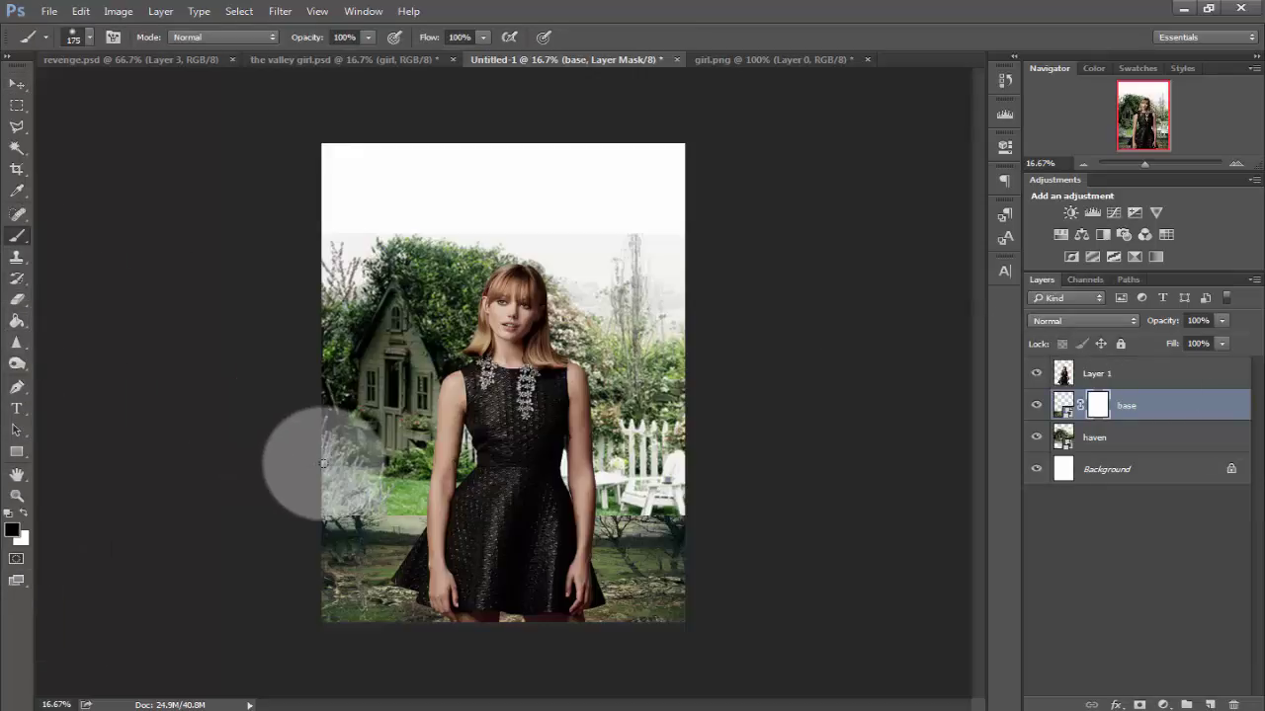
key(bracketright)
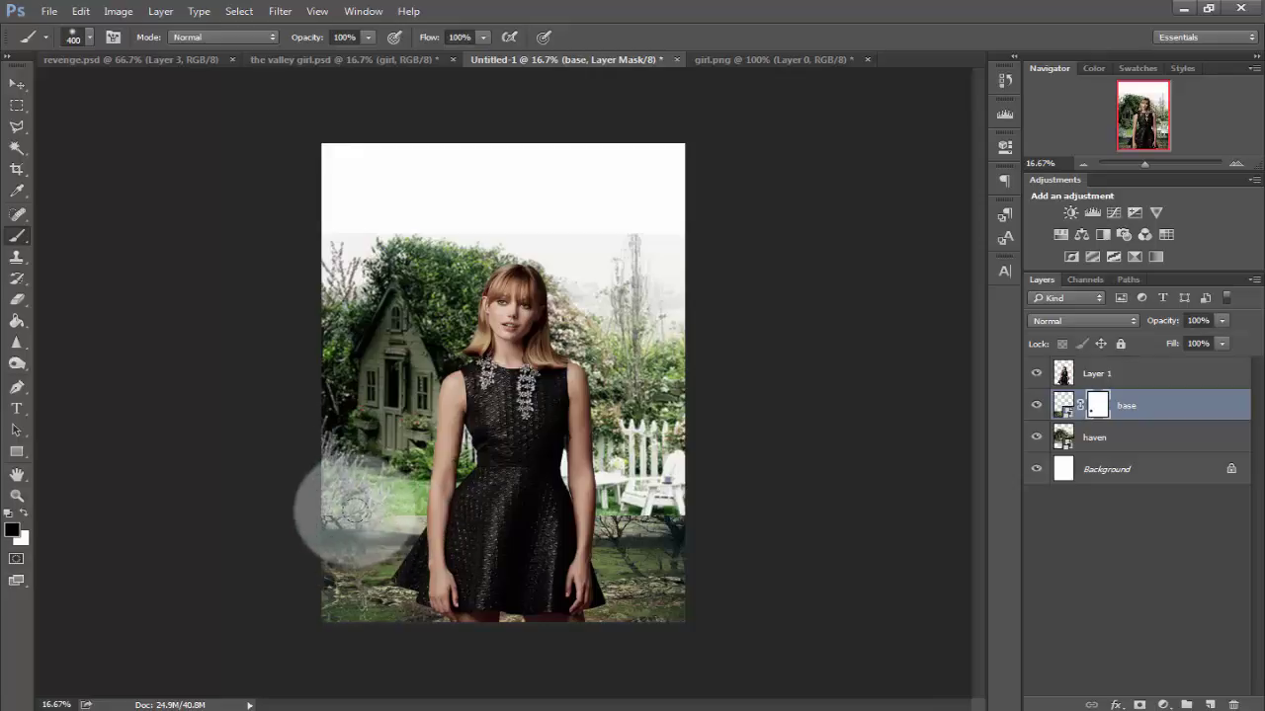
mouse_move(334, 508)
mouse_down()
mouse_move(581, 506)
mouse_move(667, 518)
mouse_up()
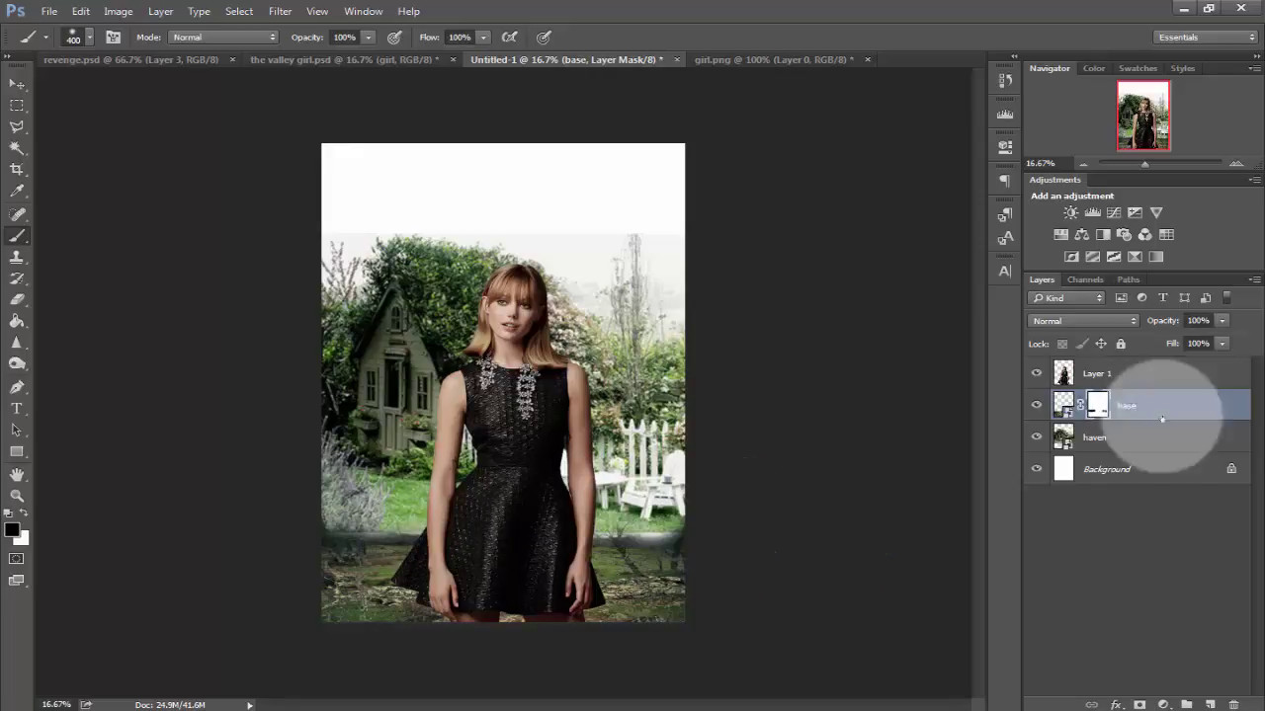
Add a layer mask to the haven layer, try it above the base layer, and move base back above haven
drag(1162, 415, 1163, 451)
key(ctrl+t)
key(Return)
click(1126, 406)
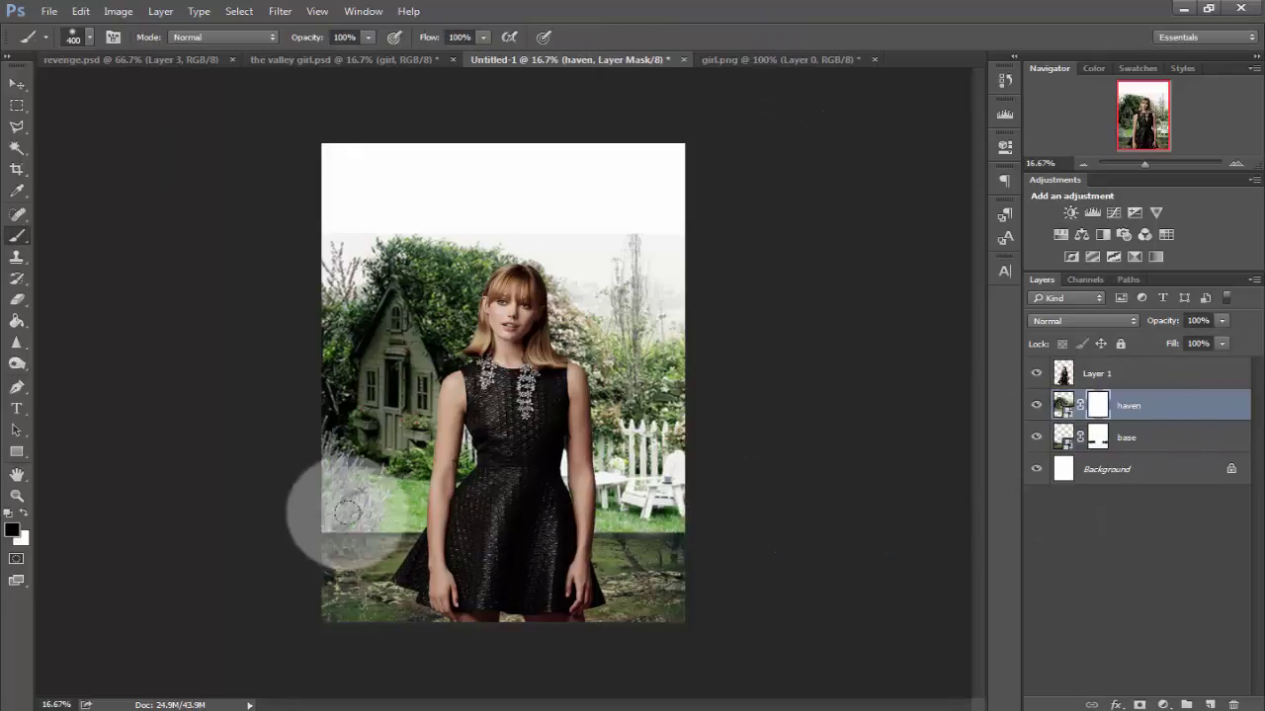
drag(1164, 437, 1152, 400)
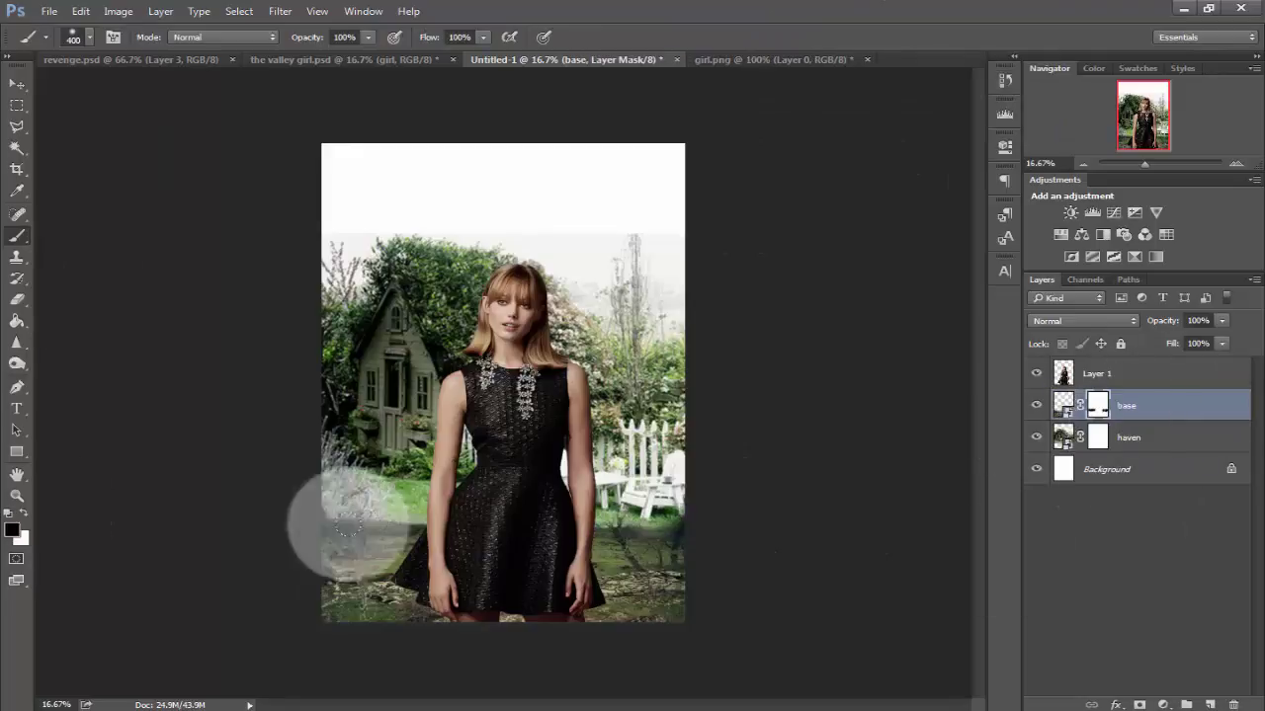
Widen the haven layer slightly and shift the cottage photo down behind the base layer, ending with base's mask active
click(1154, 437)
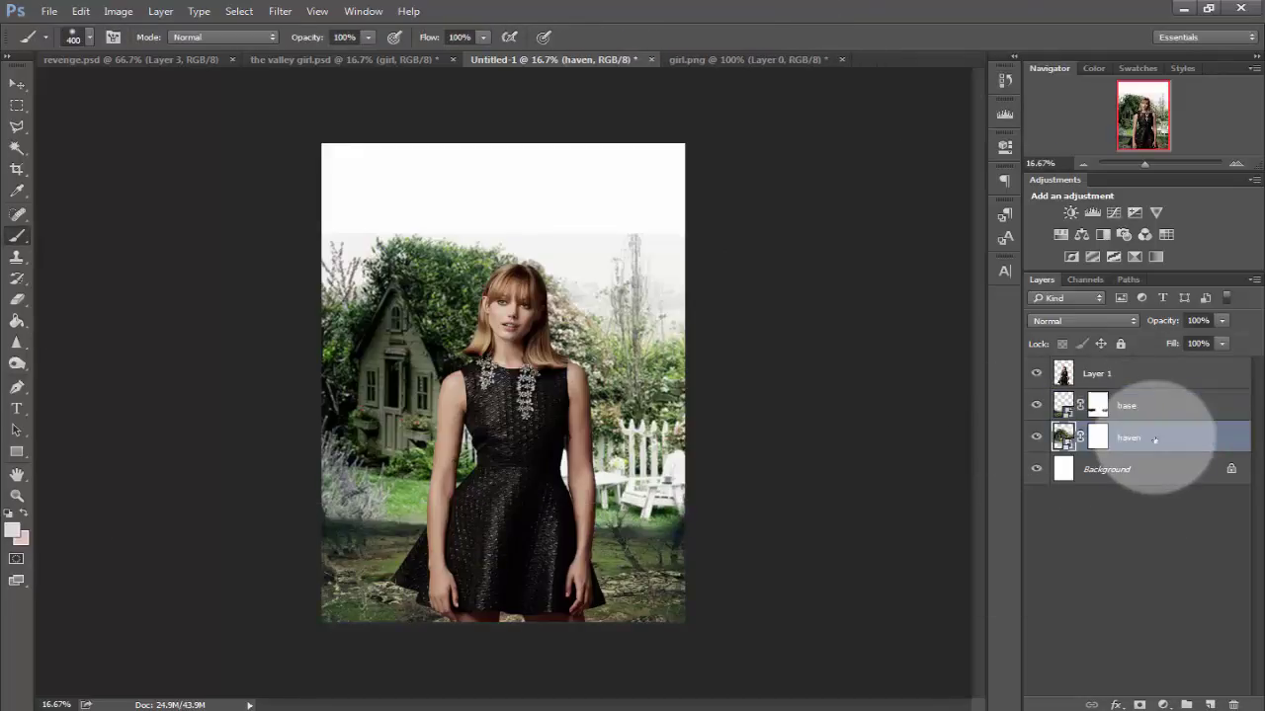
key(ctrl+t)
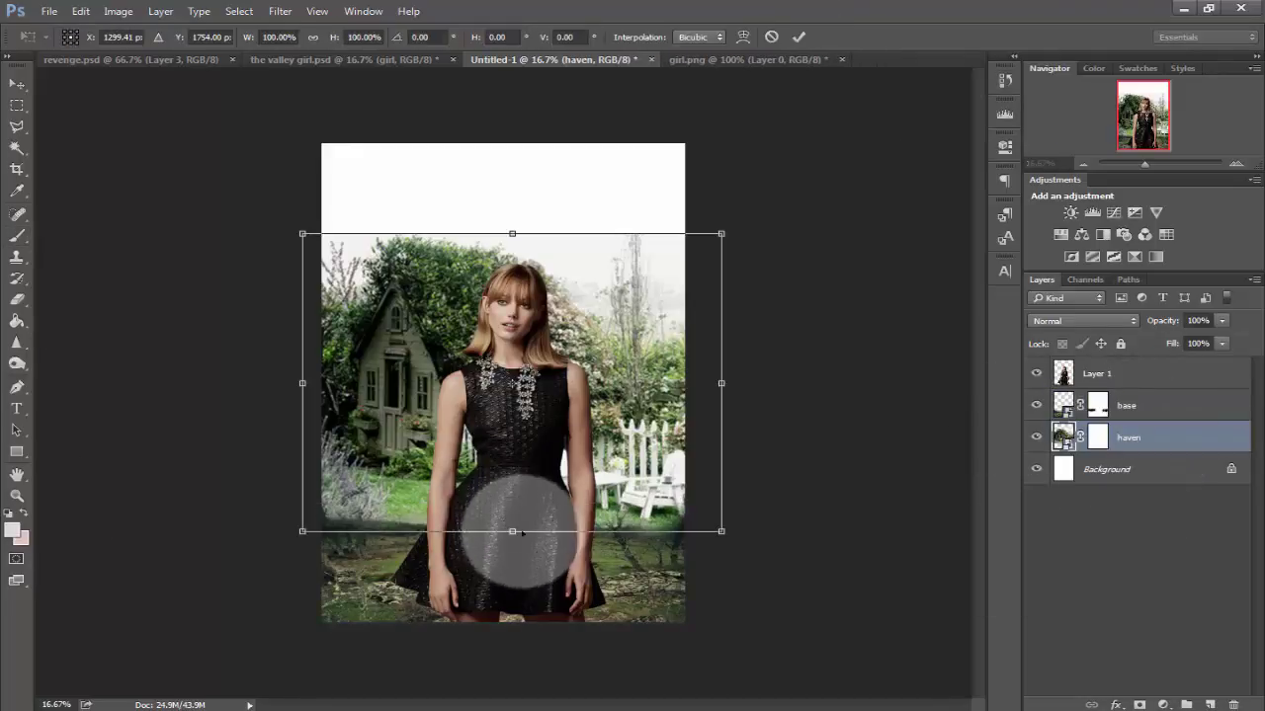
drag(723, 391, 748, 391)
click(798, 36)
click(1126, 405)
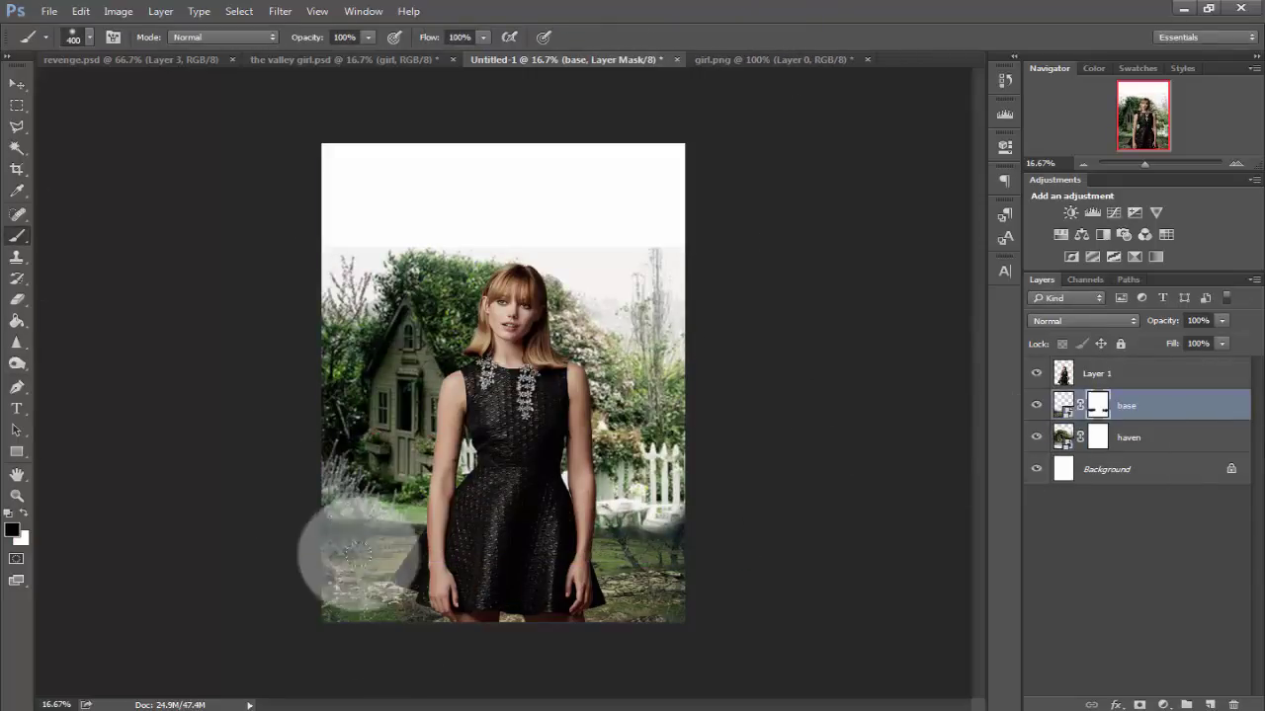
Paint black on base's mask along the ground's upper edge to reveal the cottage garden, and step back one brush stroke in the history
mouse_move(450, 532)
mouse_down()
mouse_move(658, 525)
mouse_move(649, 534)
mouse_move(677, 537)
mouse_move(632, 542)
mouse_move(605, 538)
mouse_move(745, 500)
mouse_up()
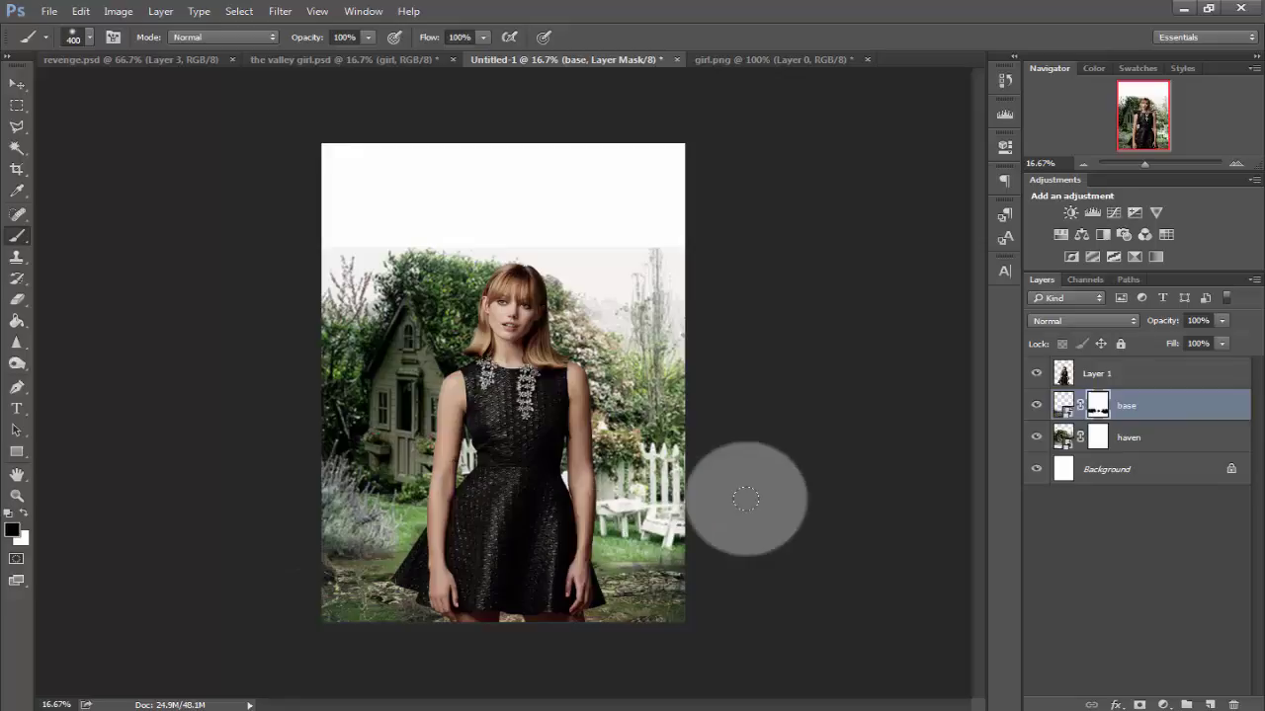
click(1004, 84)
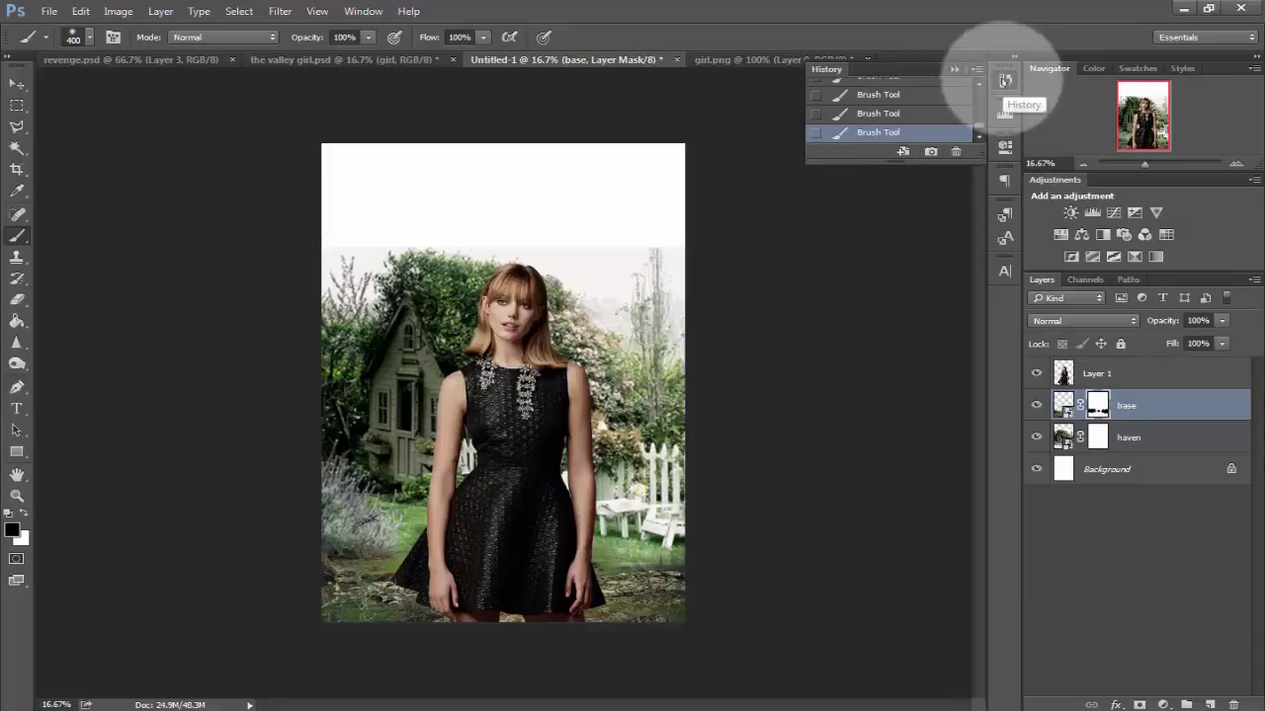
click(1004, 81)
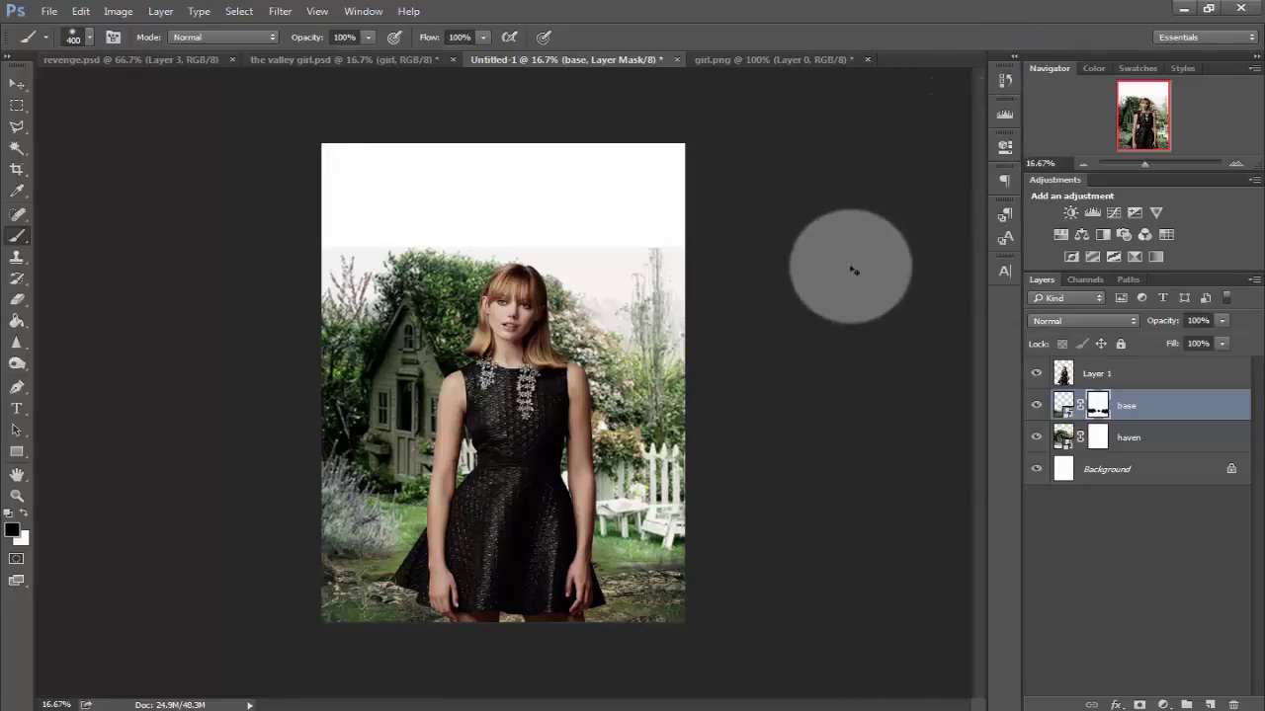
click(1004, 81)
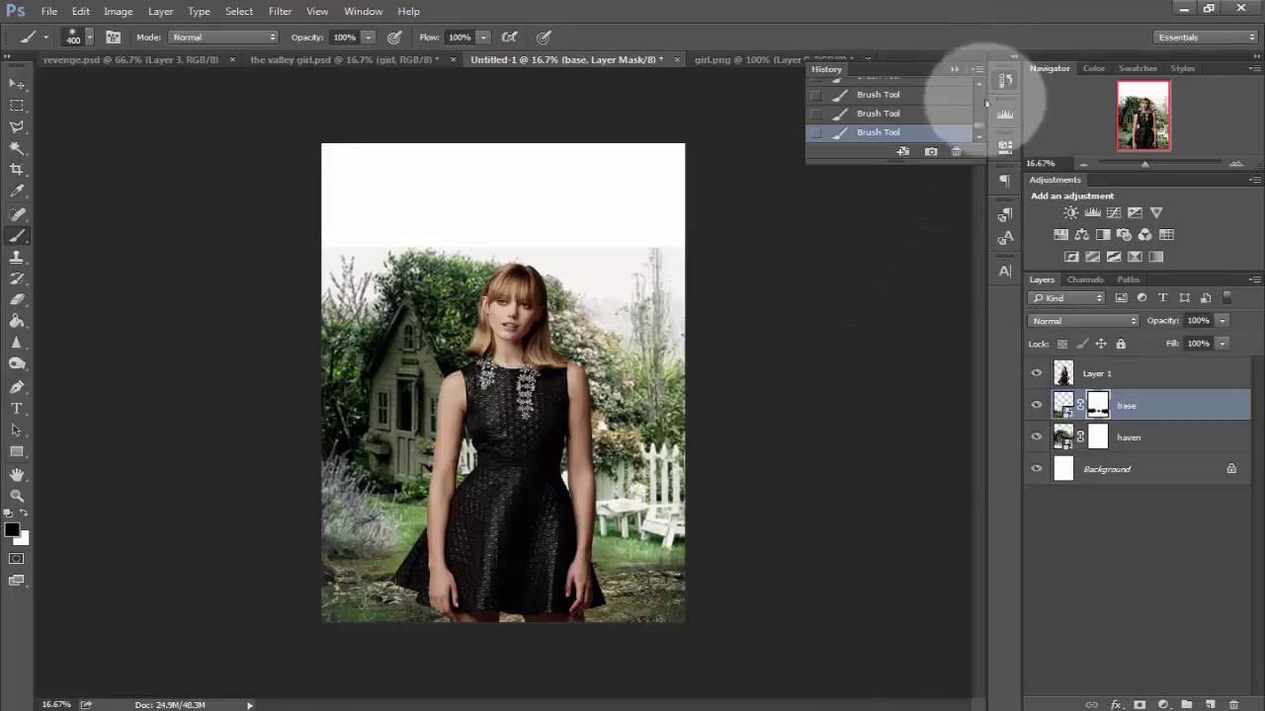
click(914, 117)
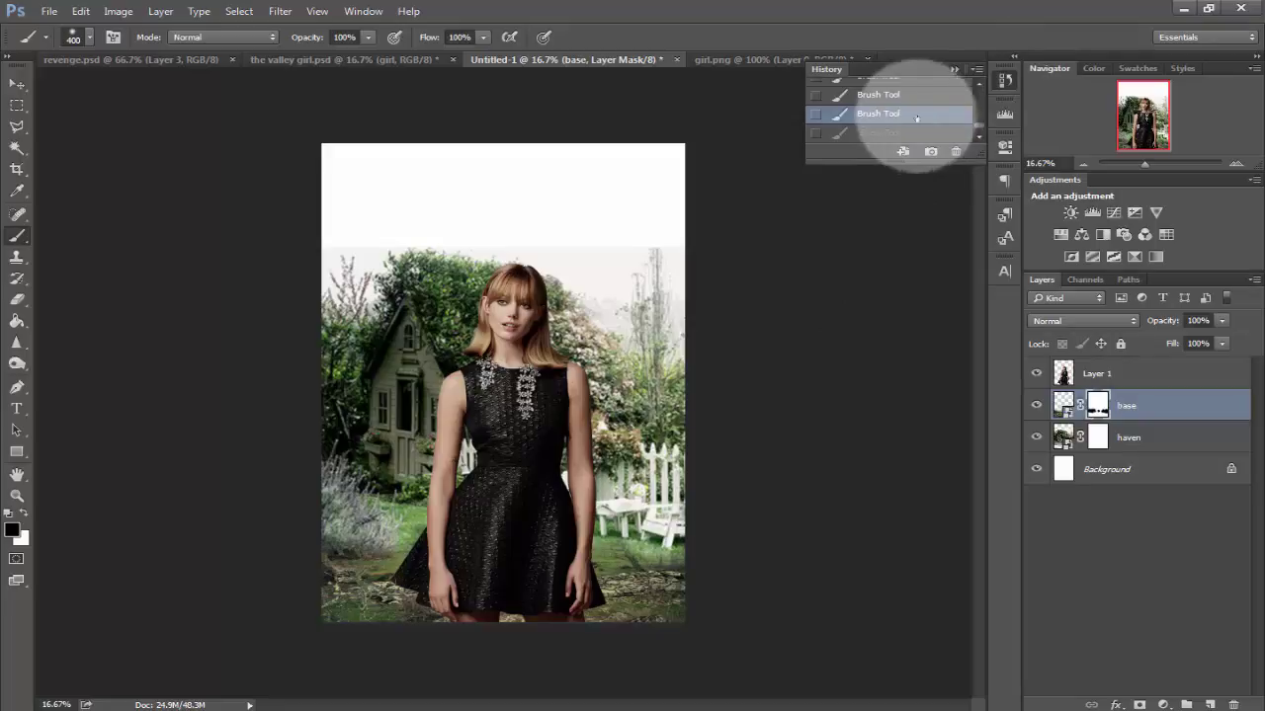
click(1003, 81)
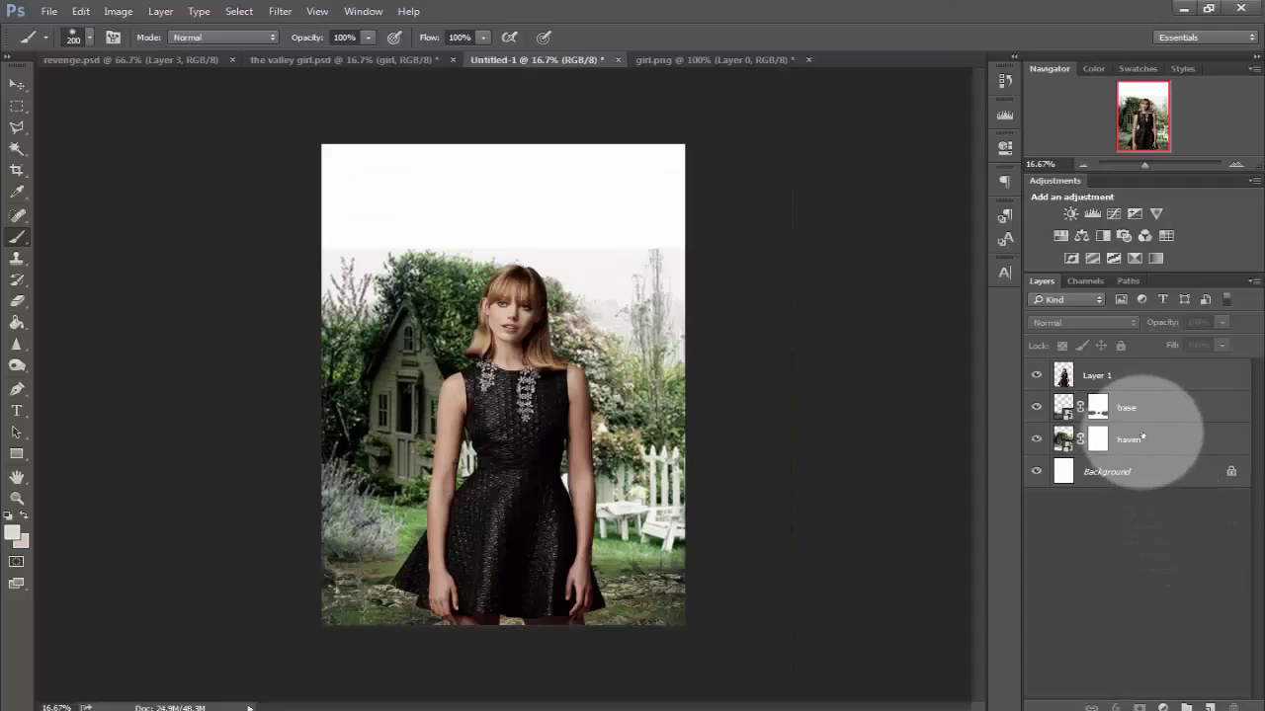
Apply a Hue/Saturation adjustment to the base layer with Saturation +51 and Lightness +17
click(1126, 411)
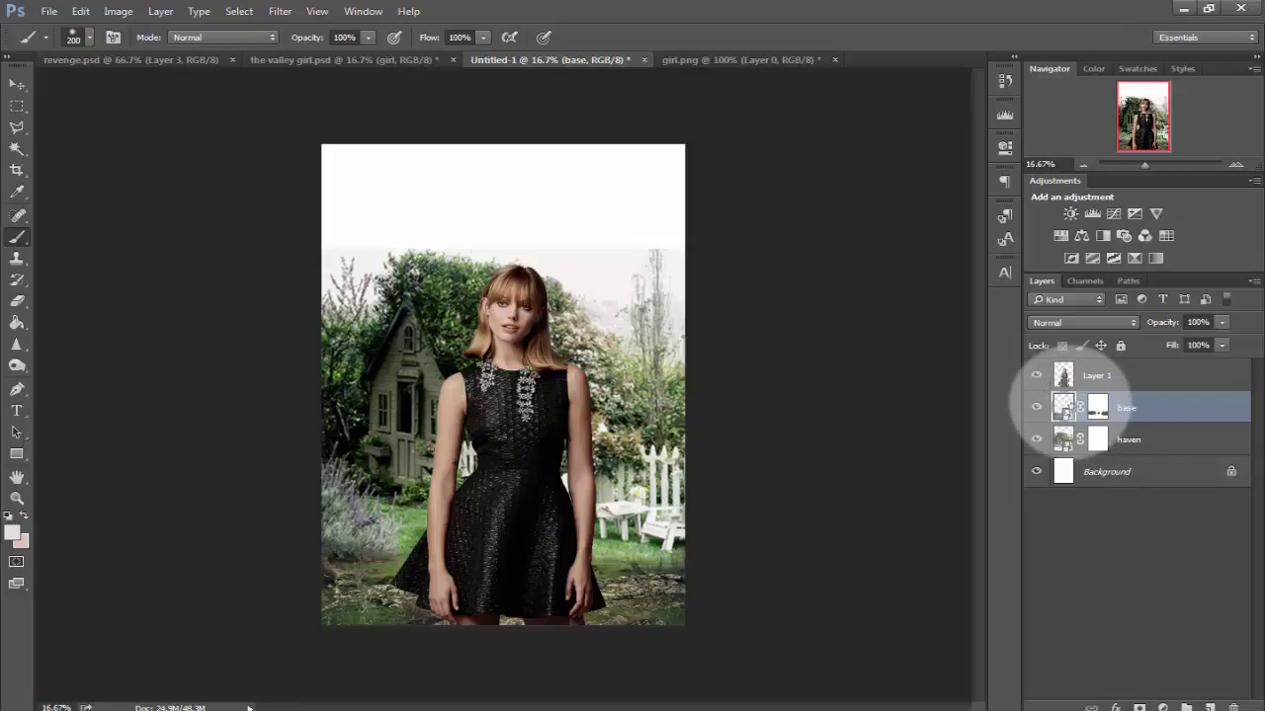
key(ctrl+u)
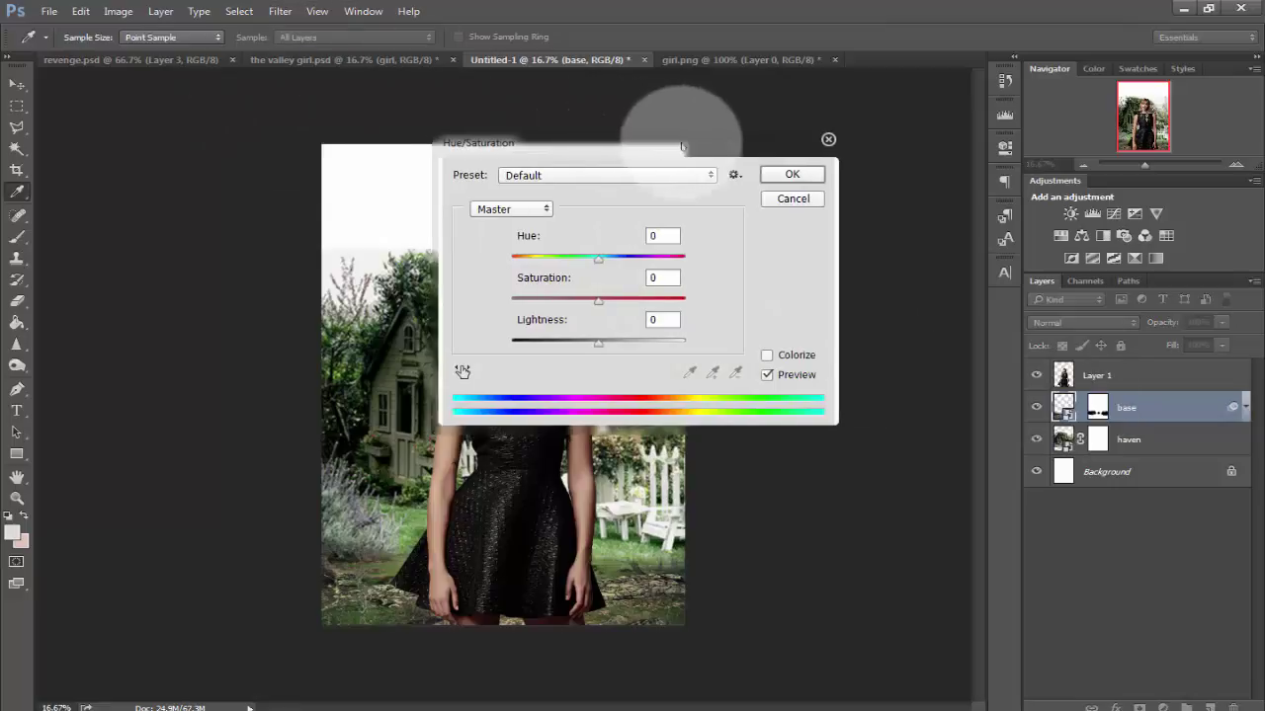
drag(681, 146, 886, 151)
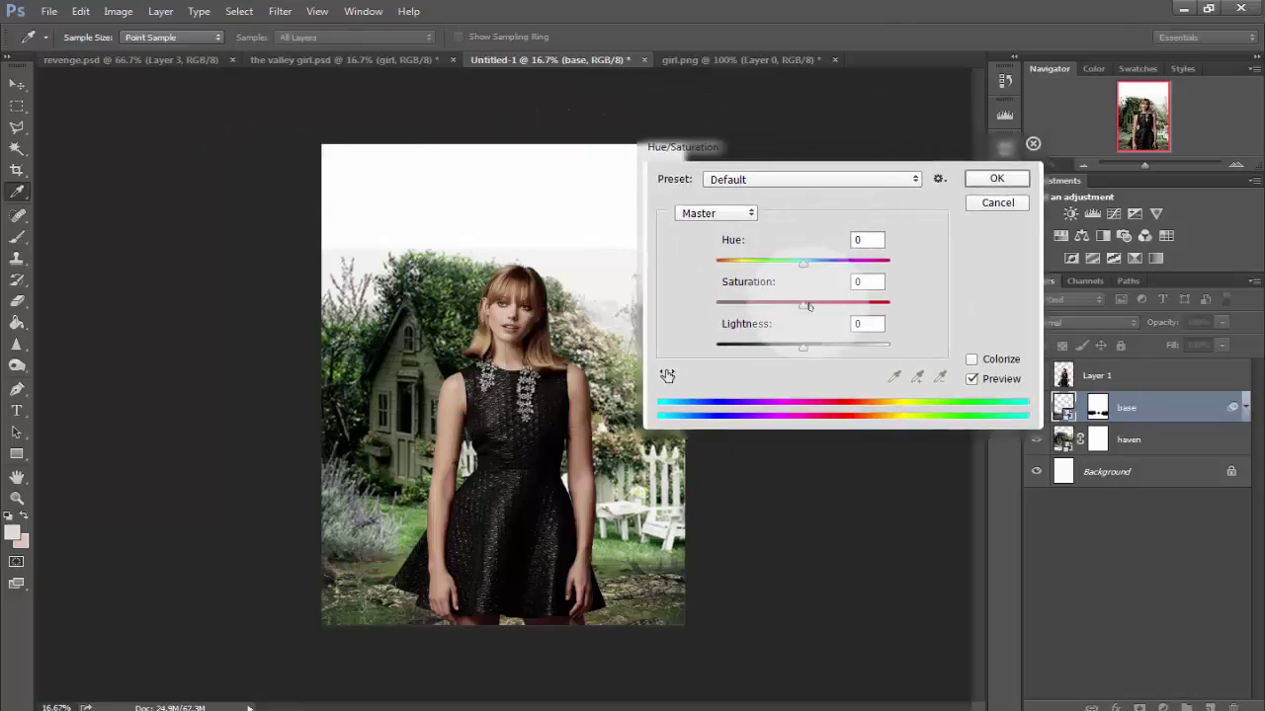
drag(876, 306, 847, 305)
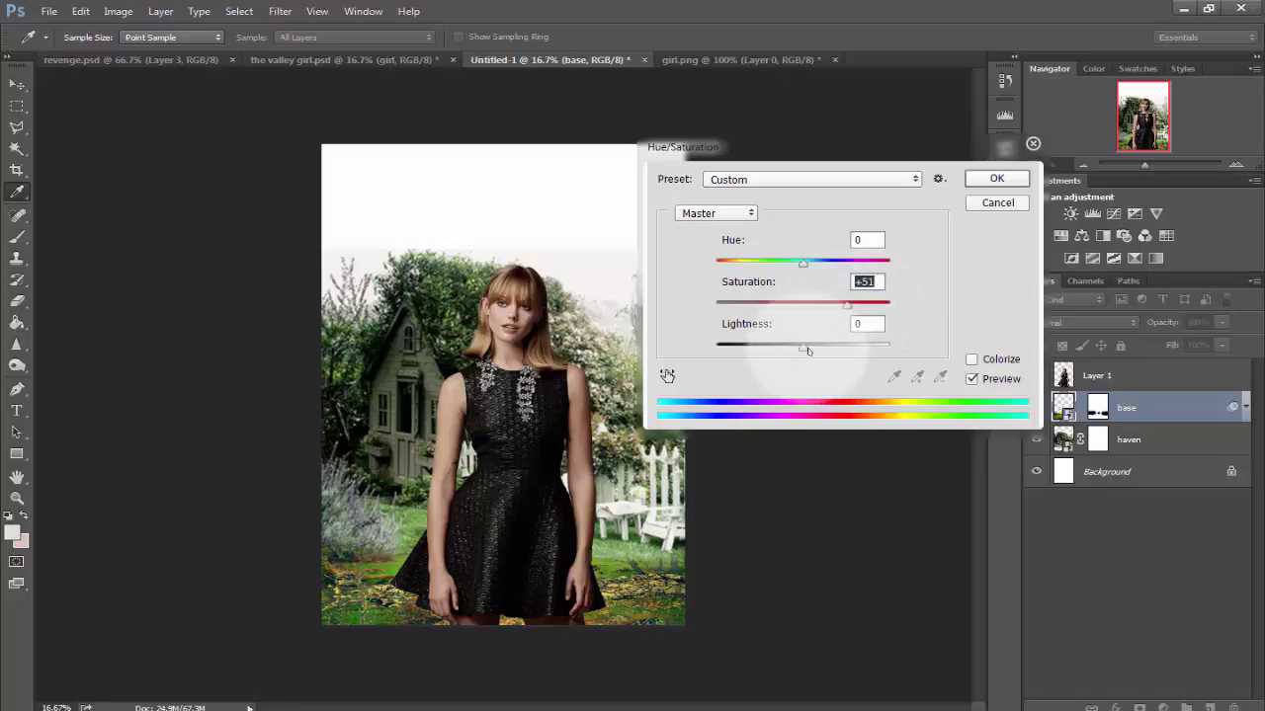
drag(802, 347, 821, 350)
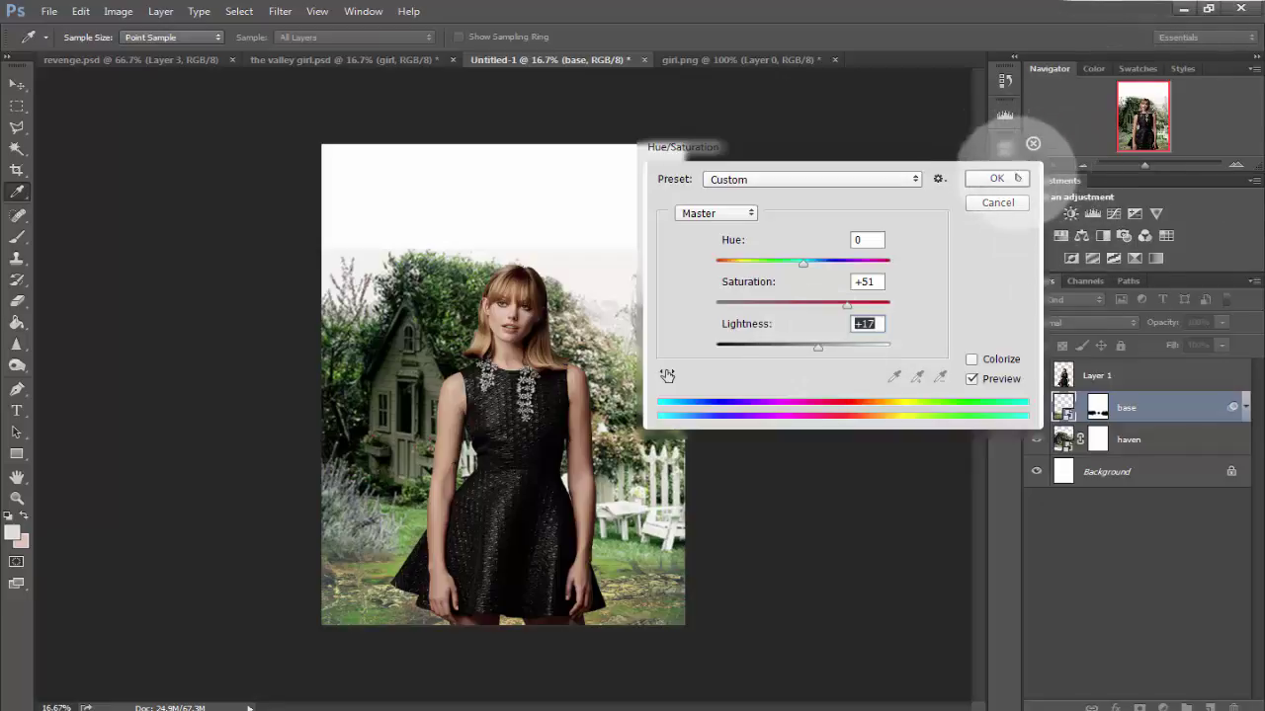
key(Return)
key(b)
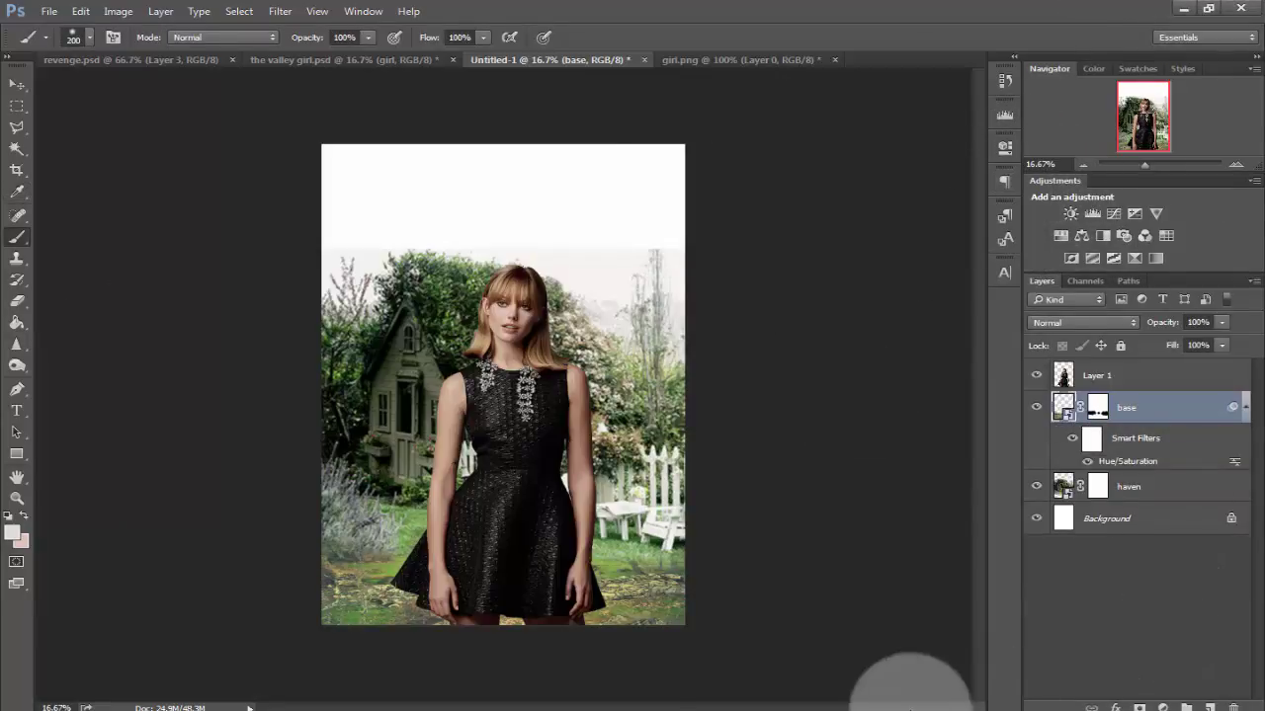
Place Light Leak (22).JPG from the valley girl folder above the base layer and hide its layer
mouse_move(909, 707)
click(819, 642)
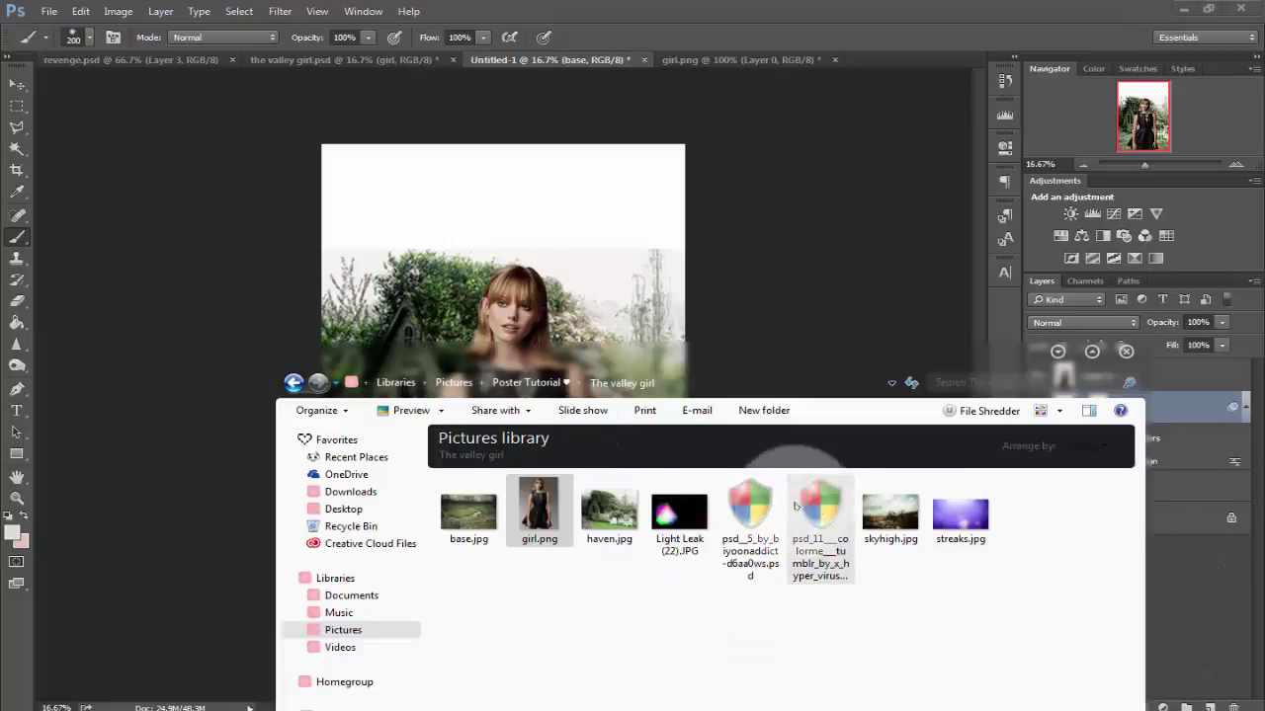
drag(676, 541, 588, 331)
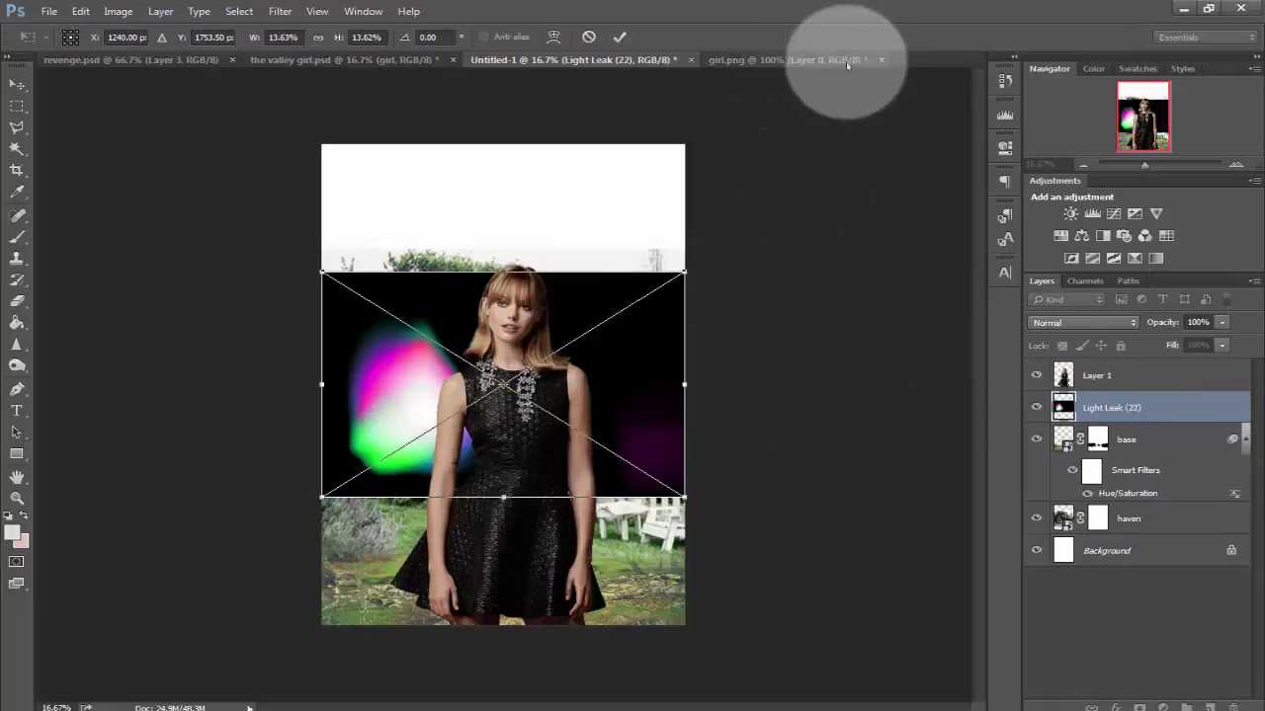
key(Return)
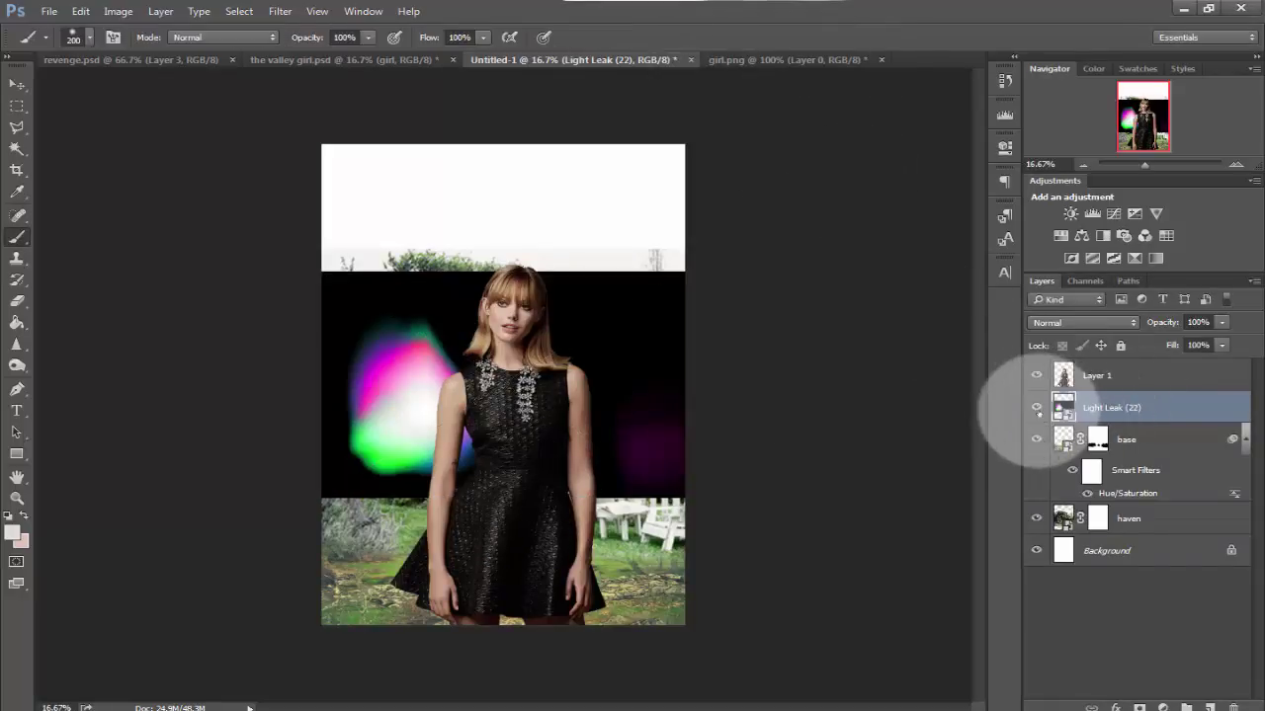
click(1036, 407)
Place skyhigh.jpg, enlarge it to about 285% so its sky covers the page, and move its layer directly beneath haven
mouse_move(701, 697)
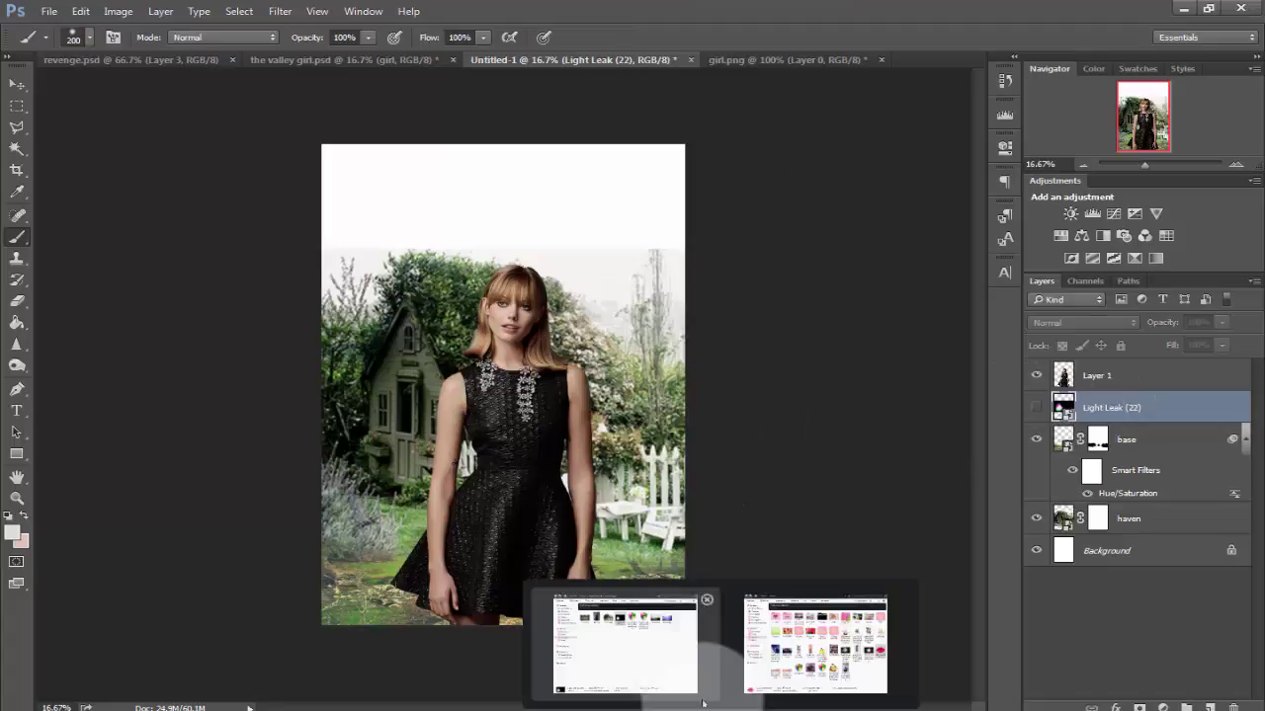
click(678, 617)
drag(898, 520, 537, 218)
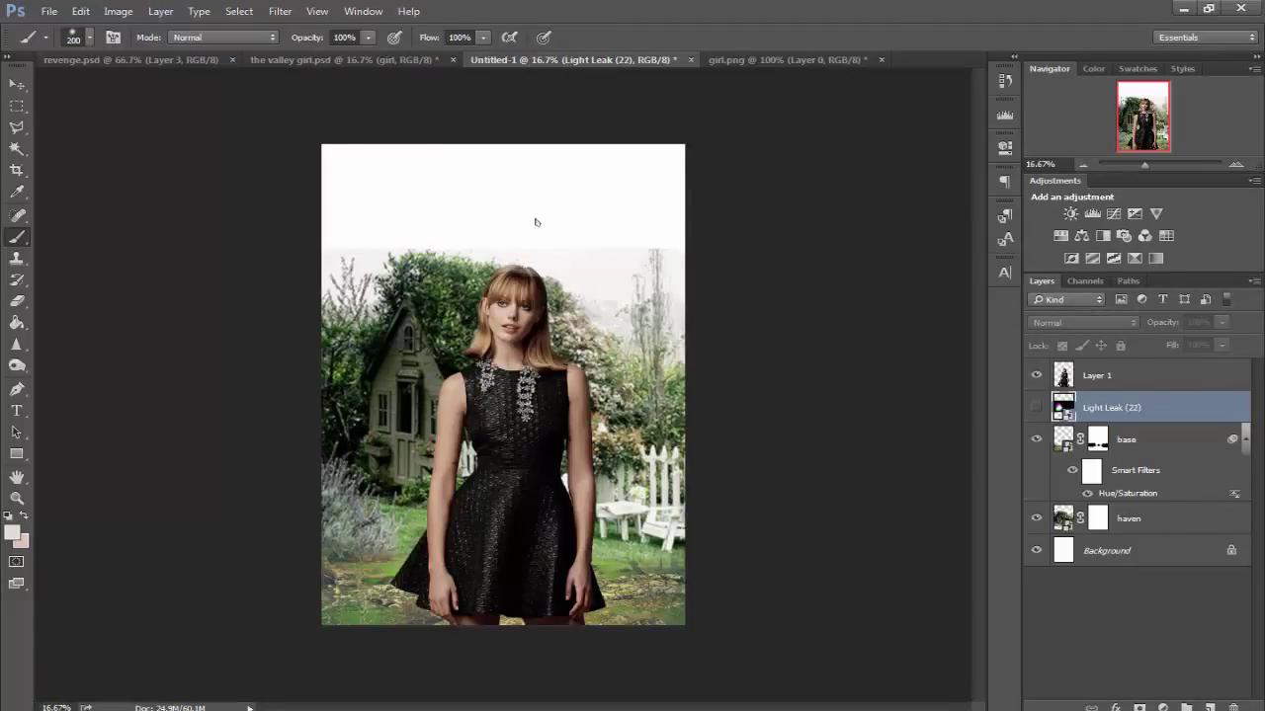
drag(598, 290, 609, 193)
drag(616, 325, 666, 358)
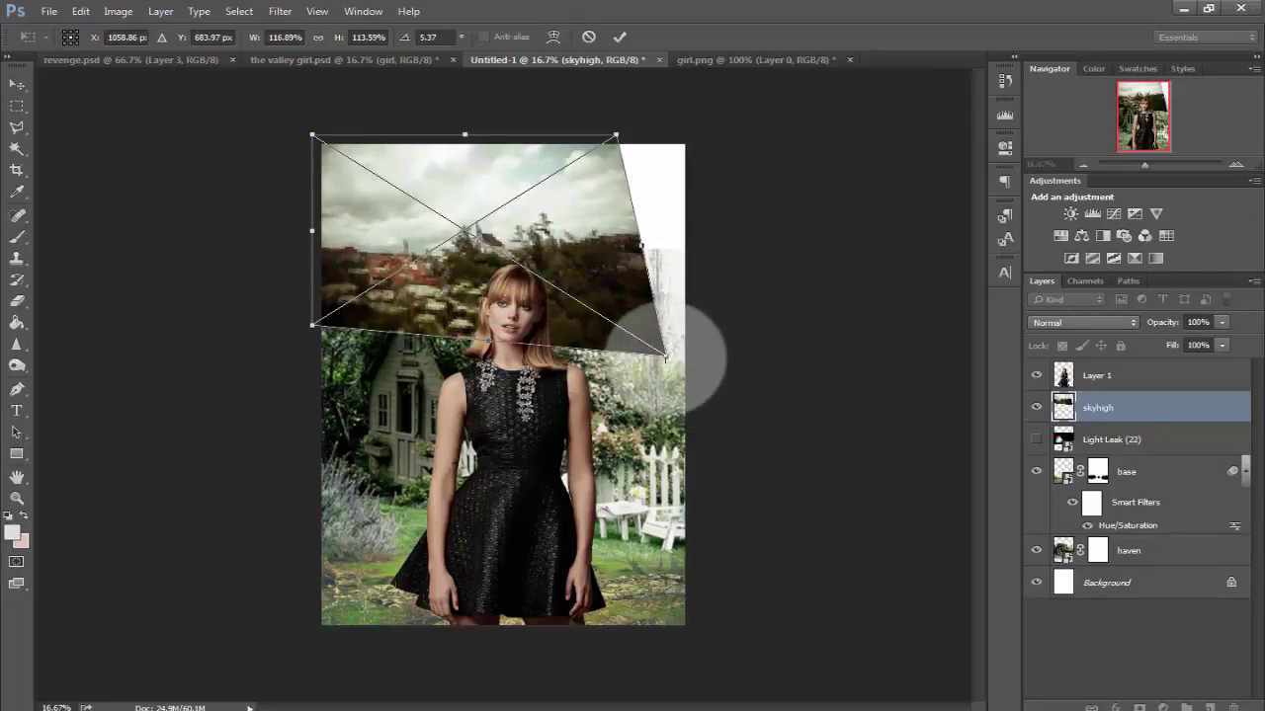
drag(665, 357, 851, 521)
drag(767, 463, 636, 461)
drag(919, 595, 1051, 679)
drag(810, 460, 844, 465)
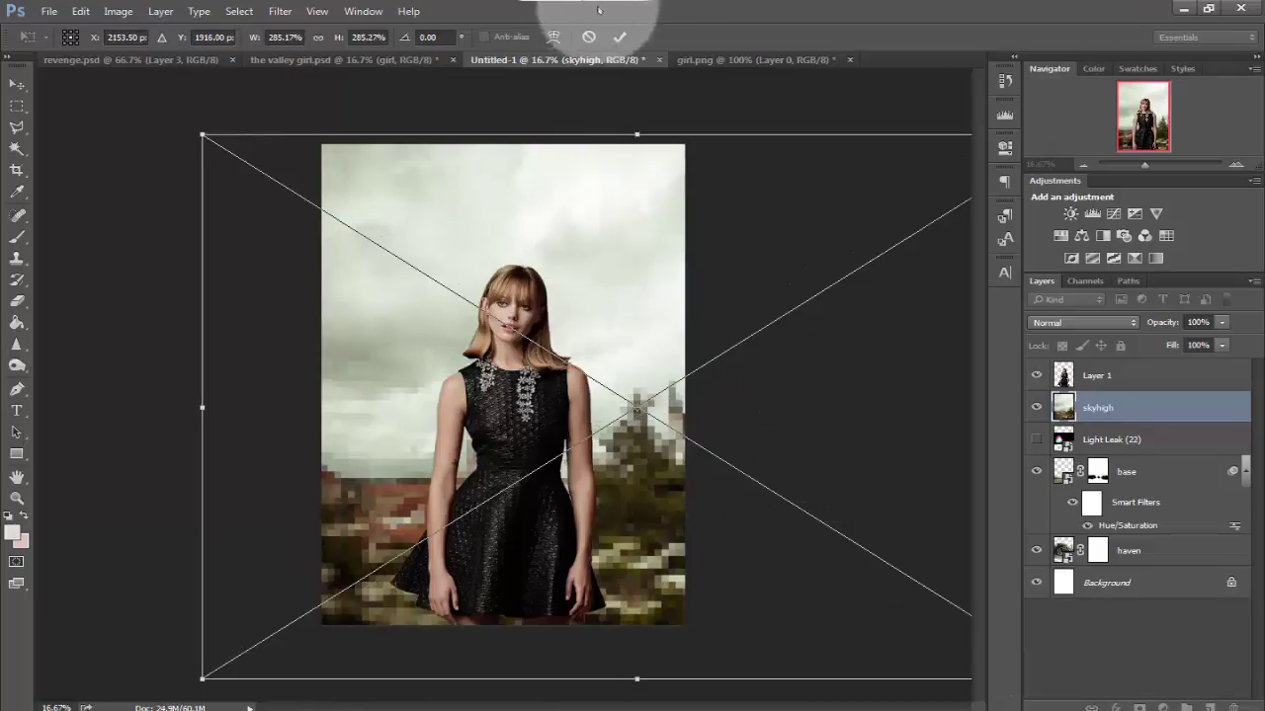
click(623, 36)
click(17, 236)
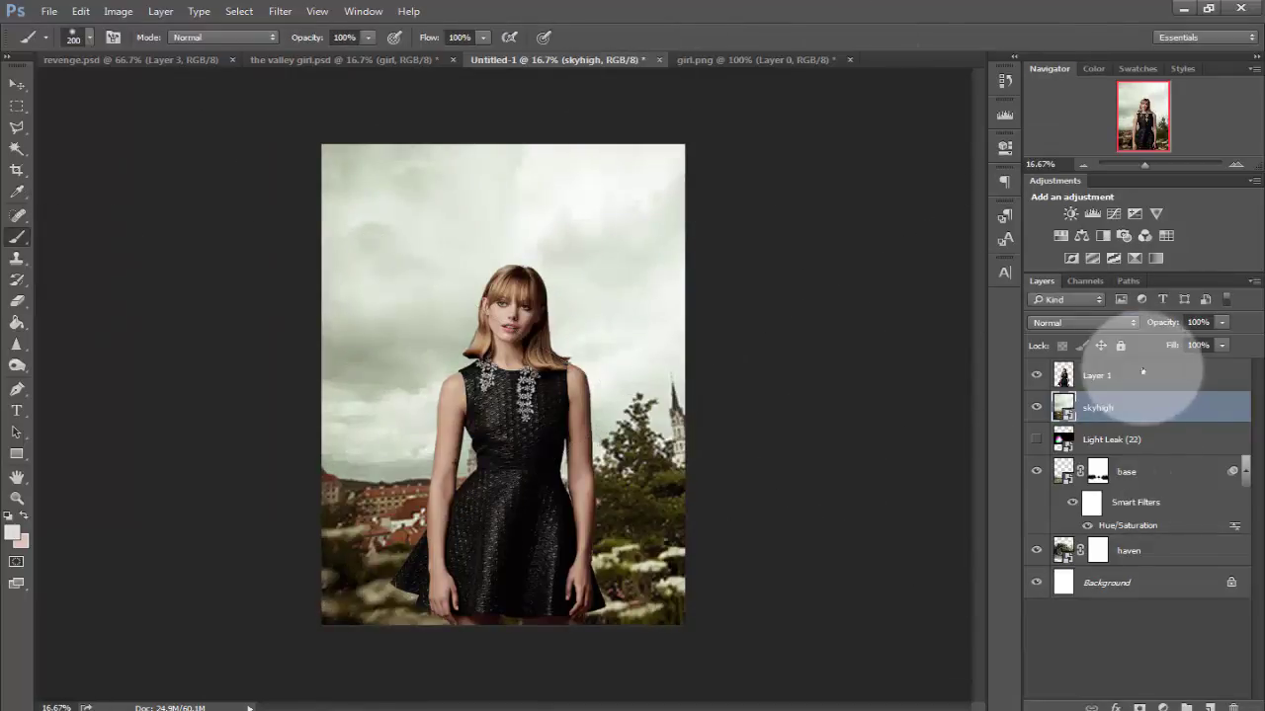
drag(1162, 416, 1152, 553)
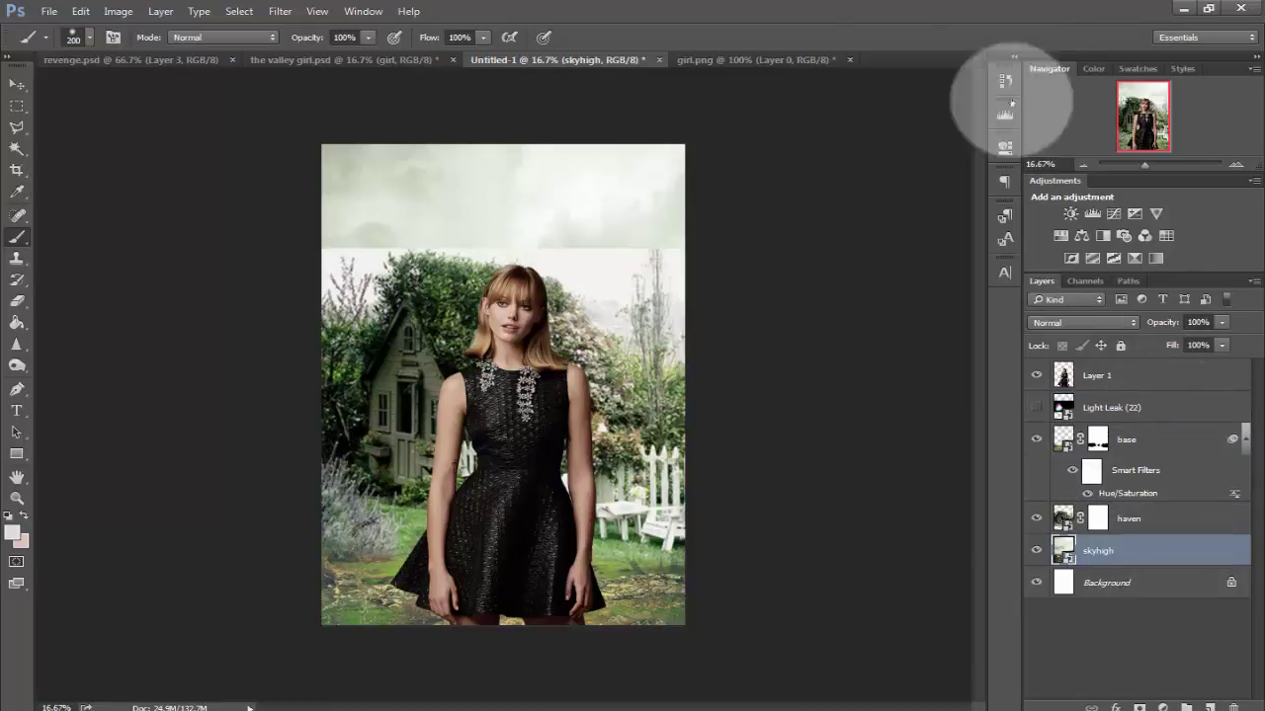
Paint out the sky along haven's upper edge on its mask in black with a size 500 brush at 55% opacity
click(1094, 519)
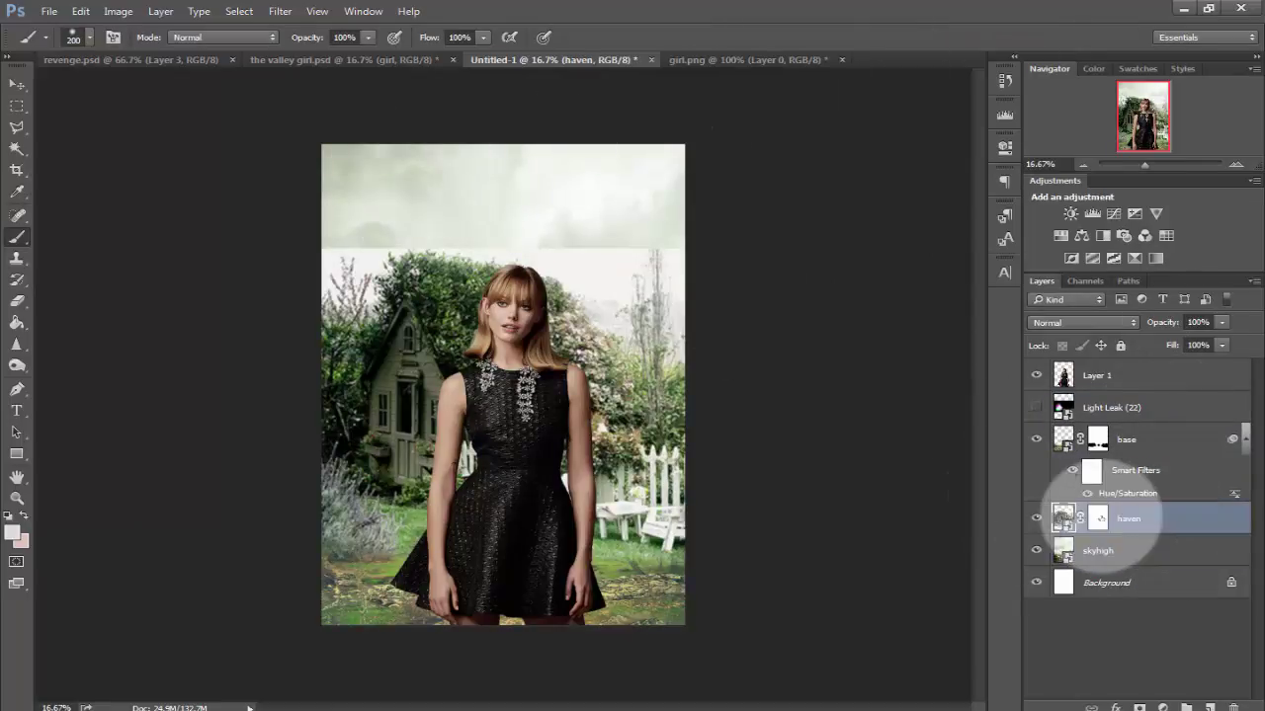
key(d)
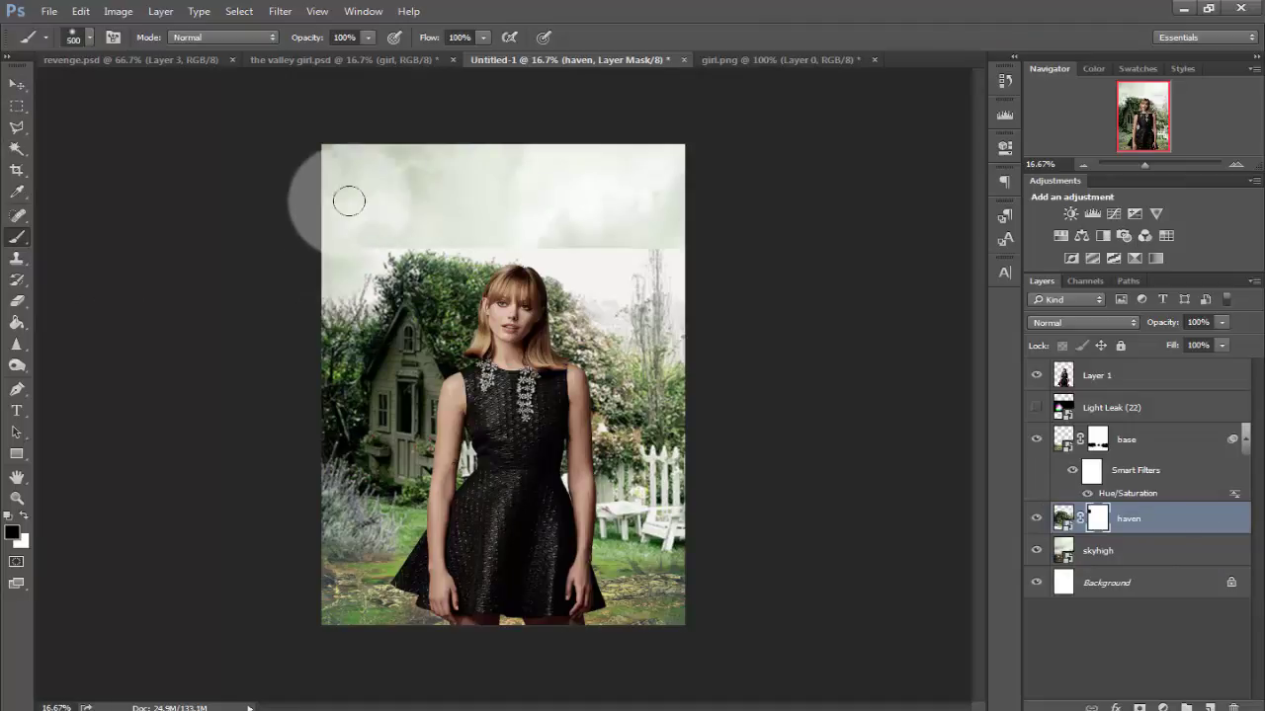
click(369, 39)
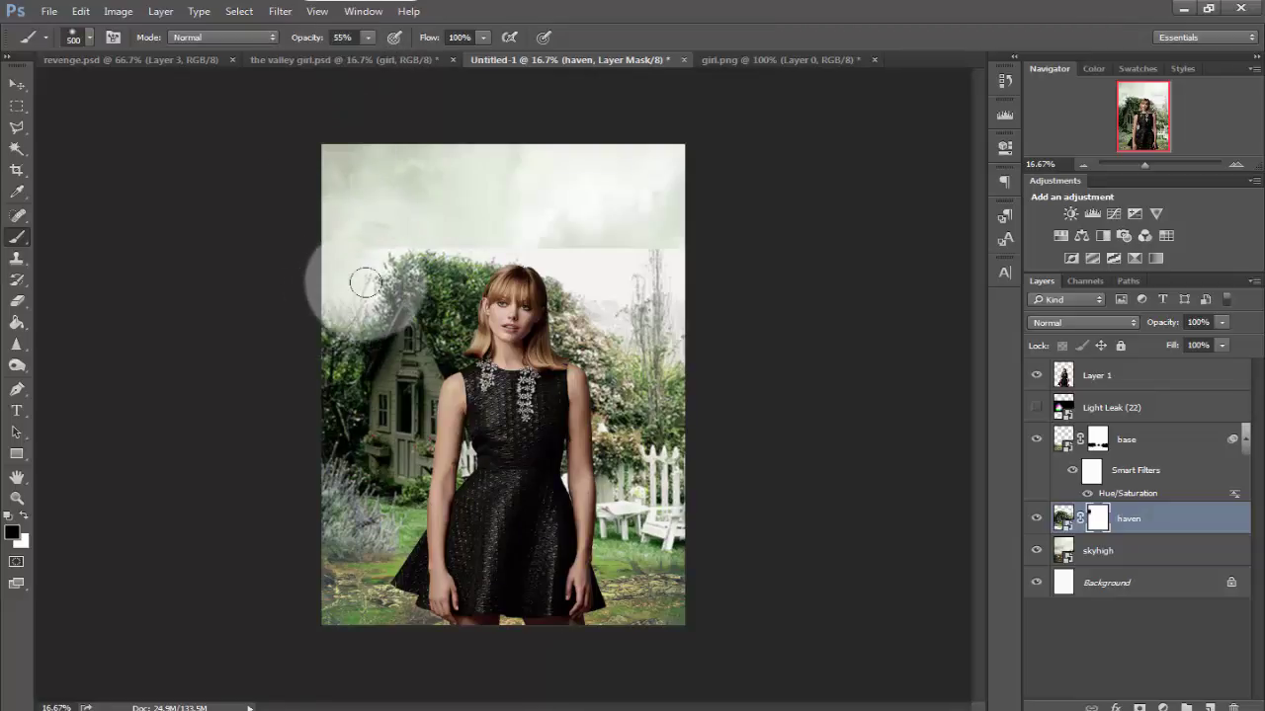
drag(374, 250, 427, 246)
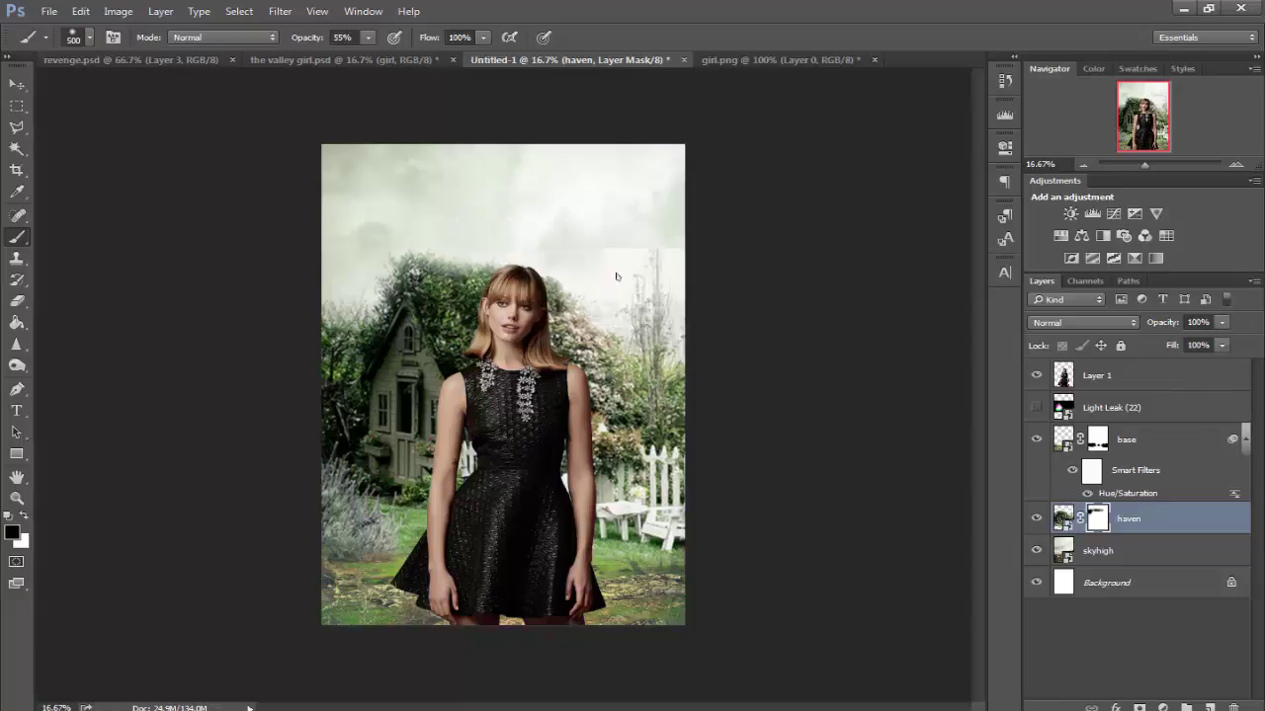
drag(615, 277, 670, 274)
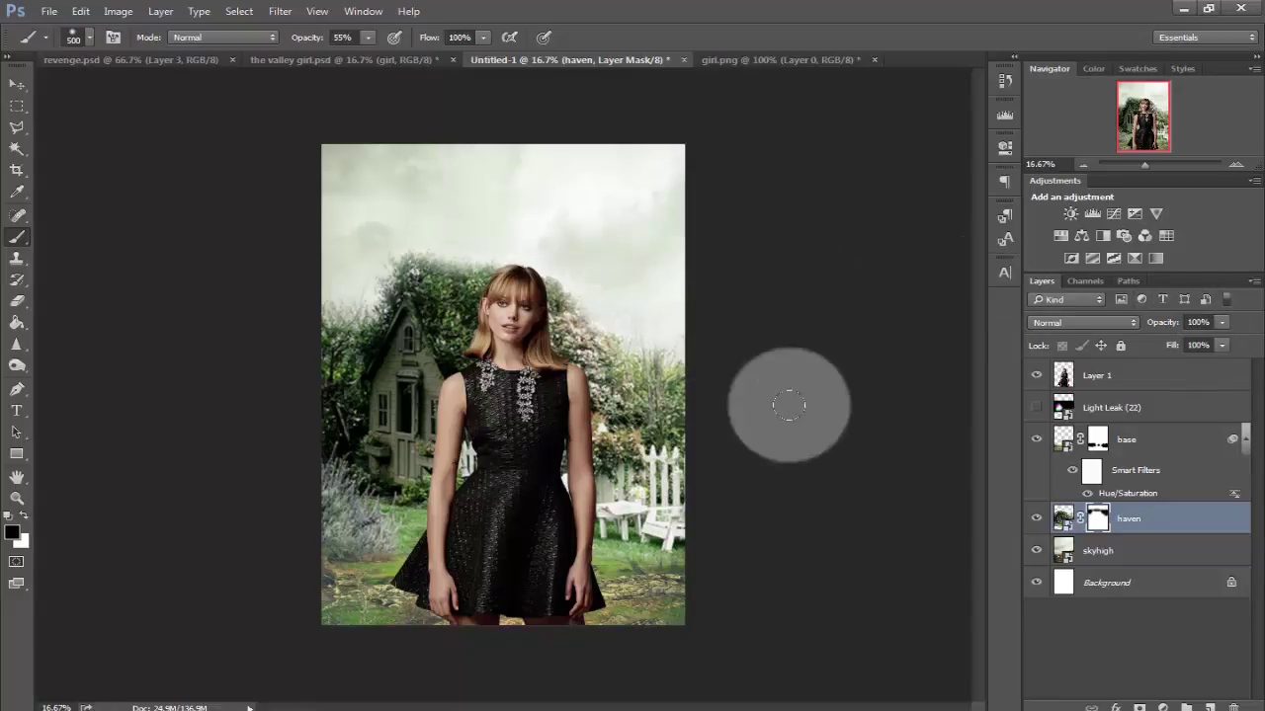
Place streaks.jpg directly above the skyhigh layer, shift it to the page's upper edge and enlarge it to about 33%
click(1126, 552)
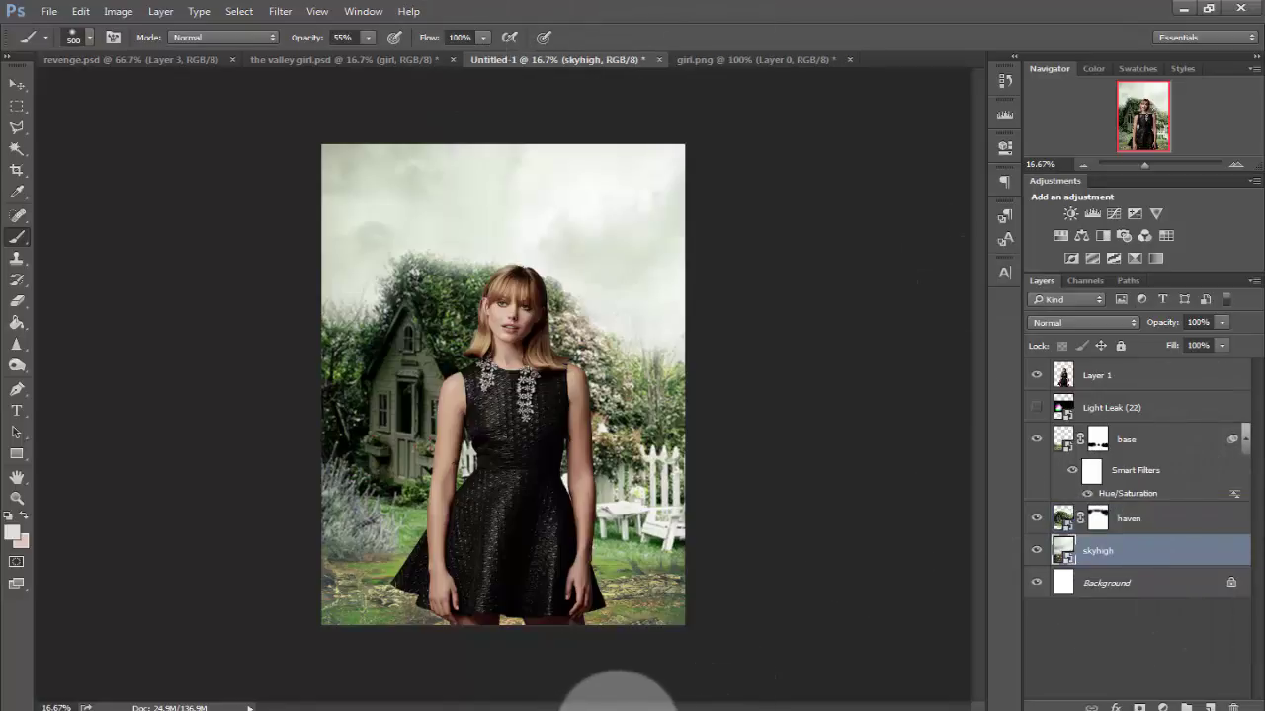
click(618, 710)
click(970, 532)
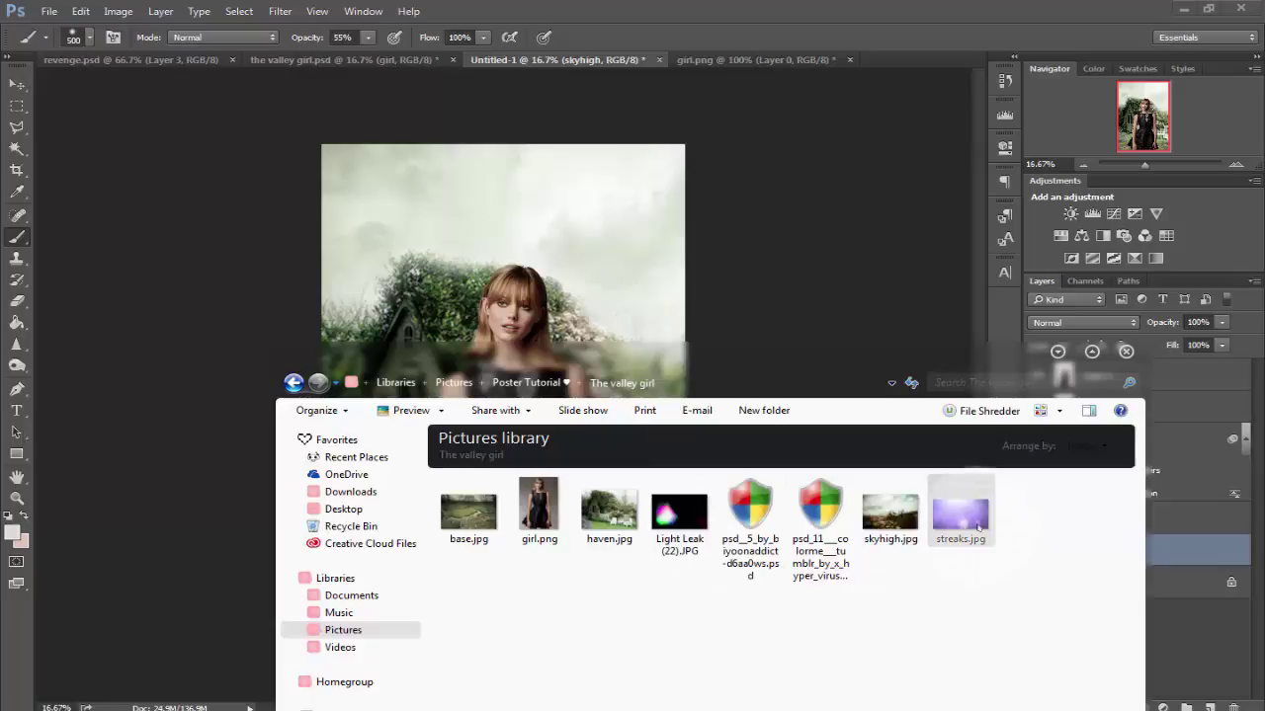
drag(978, 529, 632, 259)
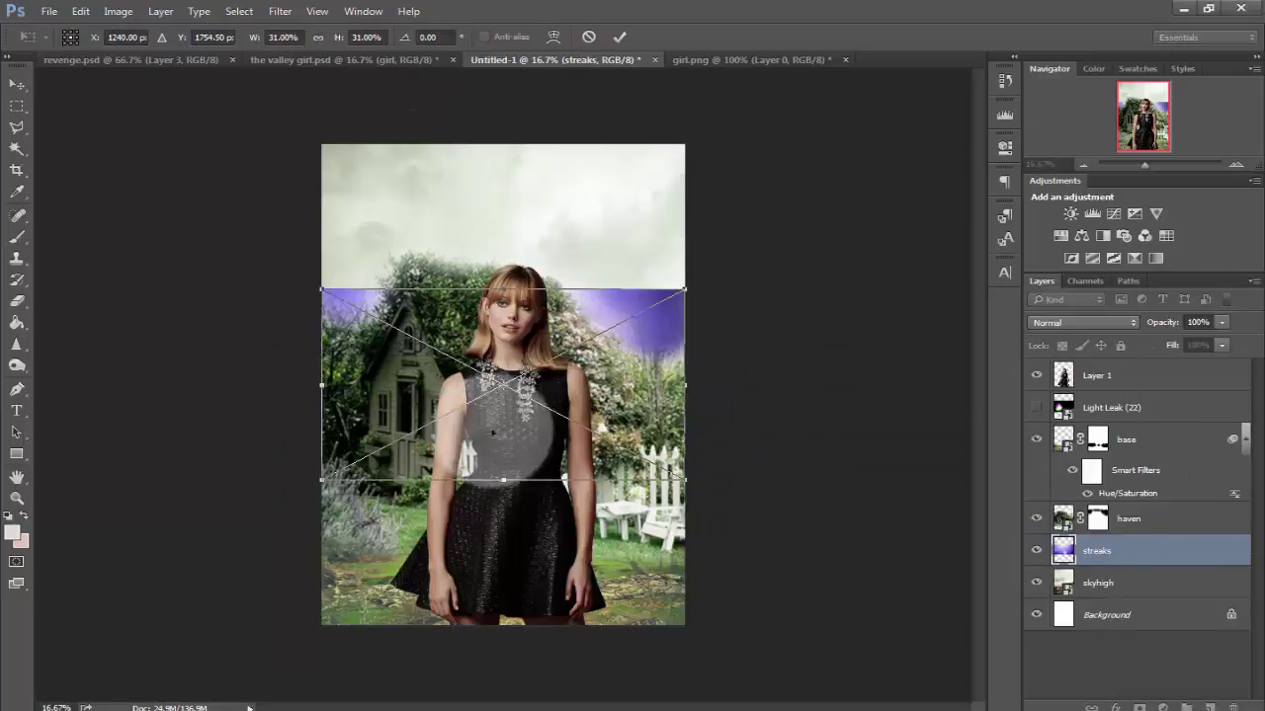
drag(654, 338, 649, 194)
drag(687, 335, 717, 350)
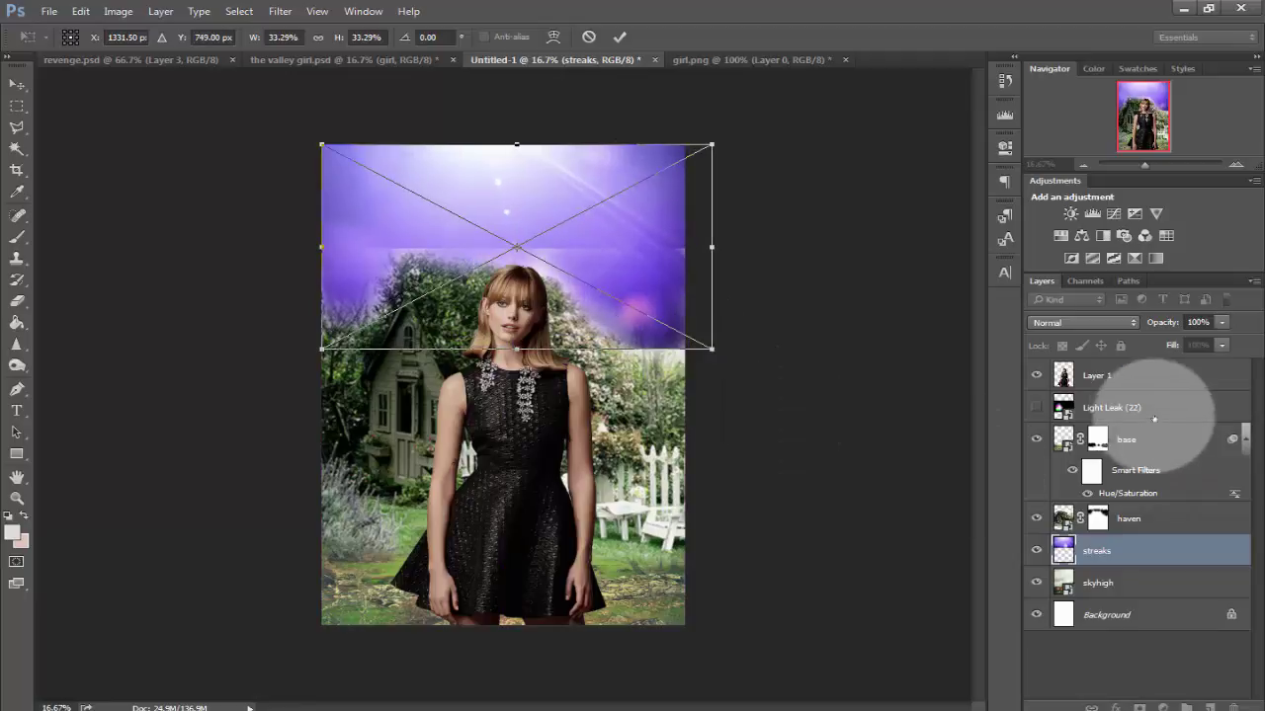
Set the streaks layer to Soft Light, rotate it about 15° and stretch it to about 45% by 58% over the sky
click(1104, 323)
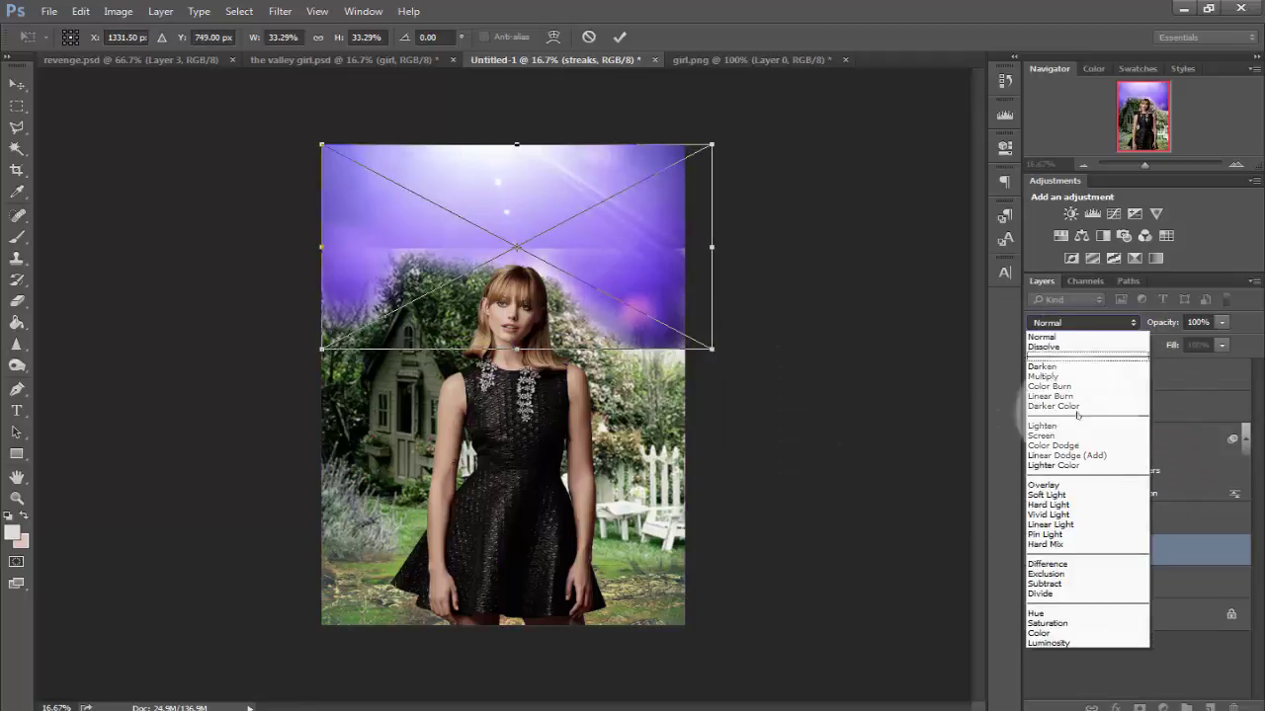
click(1080, 497)
mouse_move(680, 296)
mouse_down()
mouse_move(590, 305)
mouse_move(670, 288)
mouse_up()
mouse_move(661, 130)
mouse_down()
mouse_move(671, 109)
mouse_move(713, 141)
mouse_move(545, 113)
mouse_move(599, 85)
mouse_move(660, 87)
mouse_move(761, 268)
mouse_move(856, 279)
mouse_up()
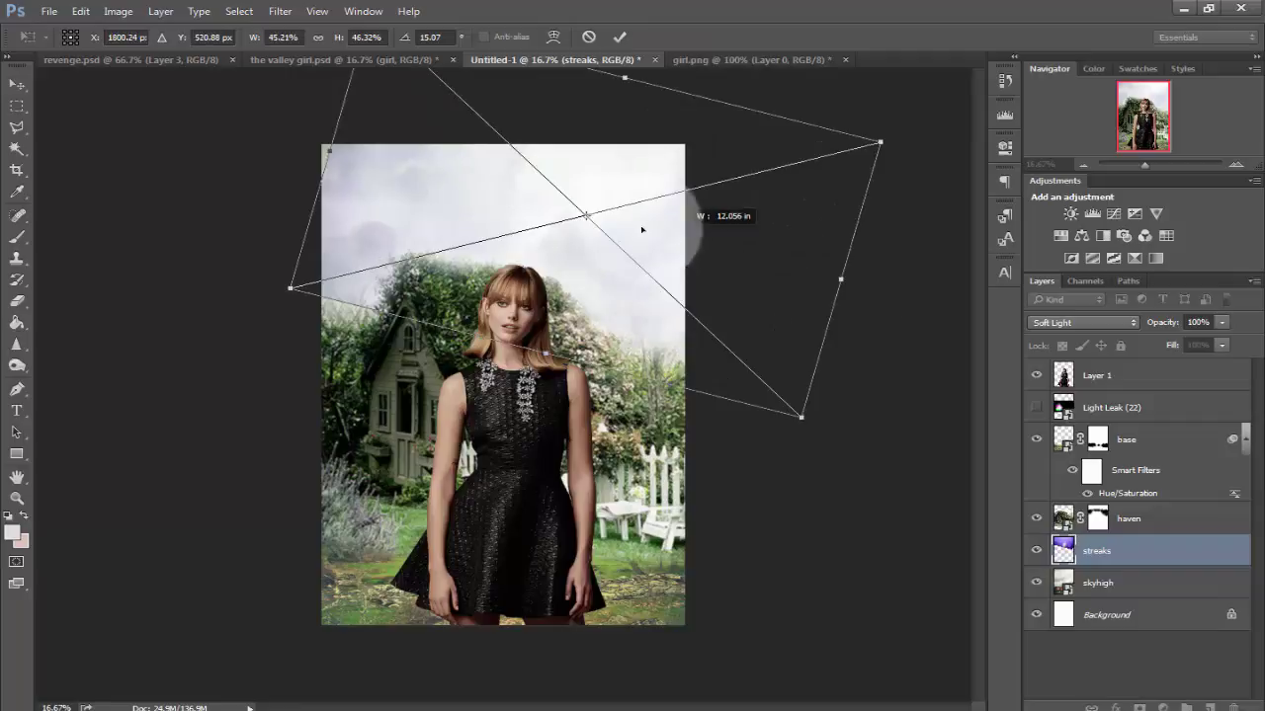
drag(535, 350, 515, 423)
drag(581, 206, 556, 208)
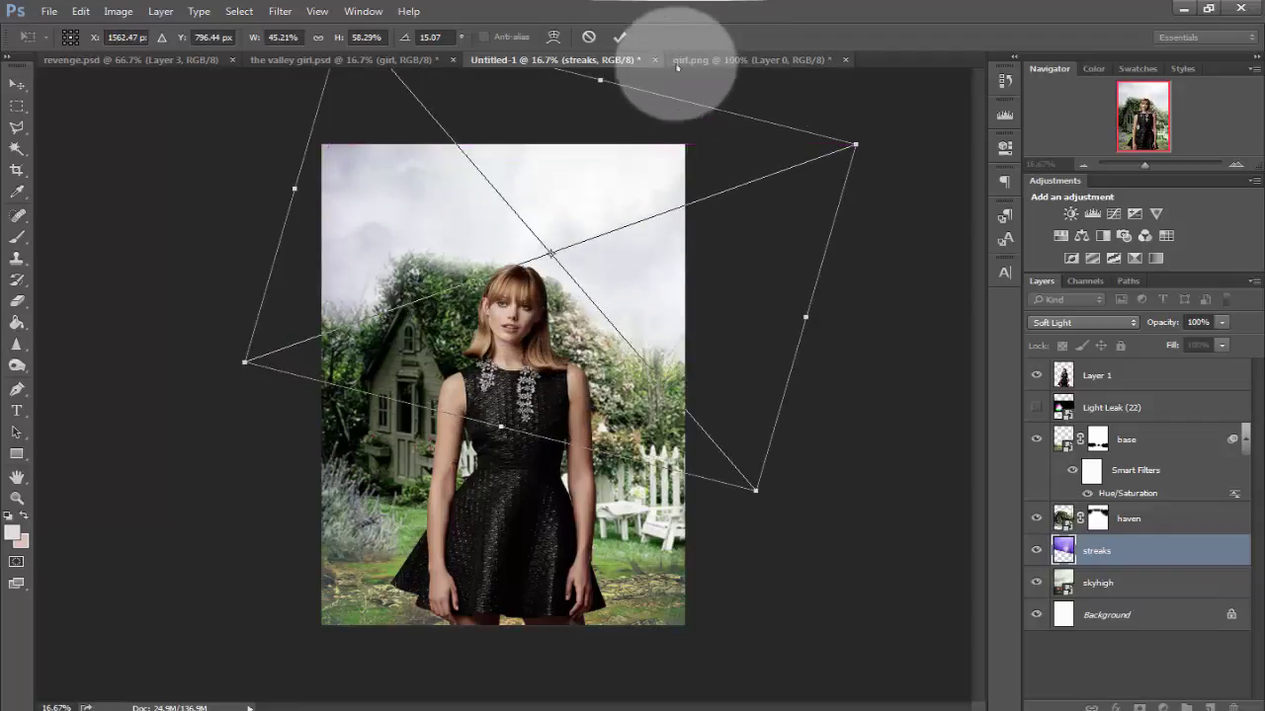
click(620, 37)
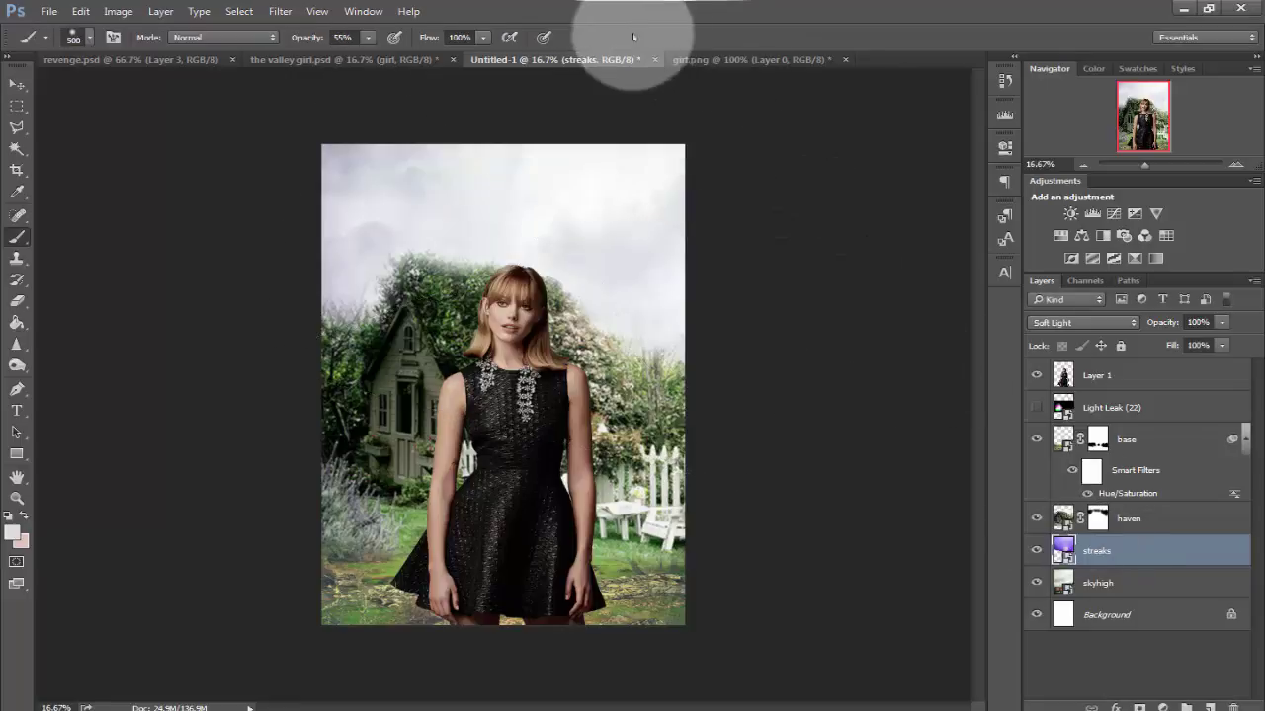
key(shift+alt+f)
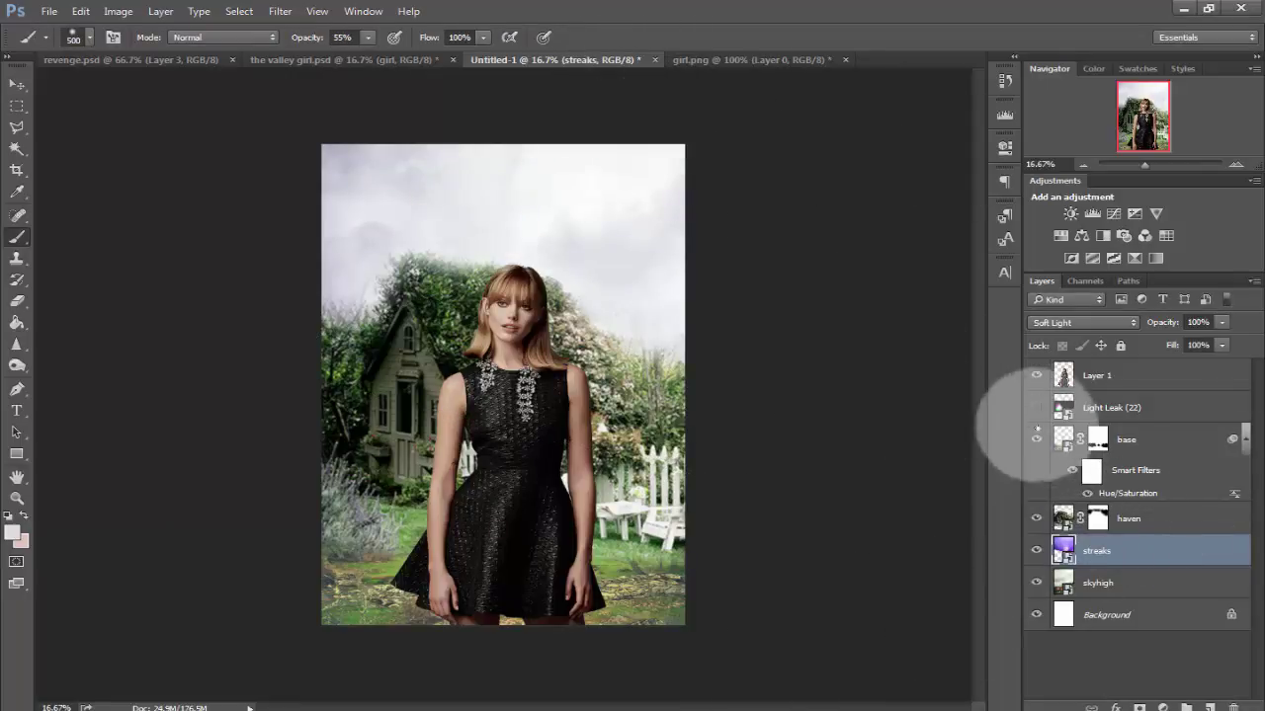
Show the Light Leak (22) layer, move it above Layer 1 and enlarge it to about 21% by 23%
click(1036, 407)
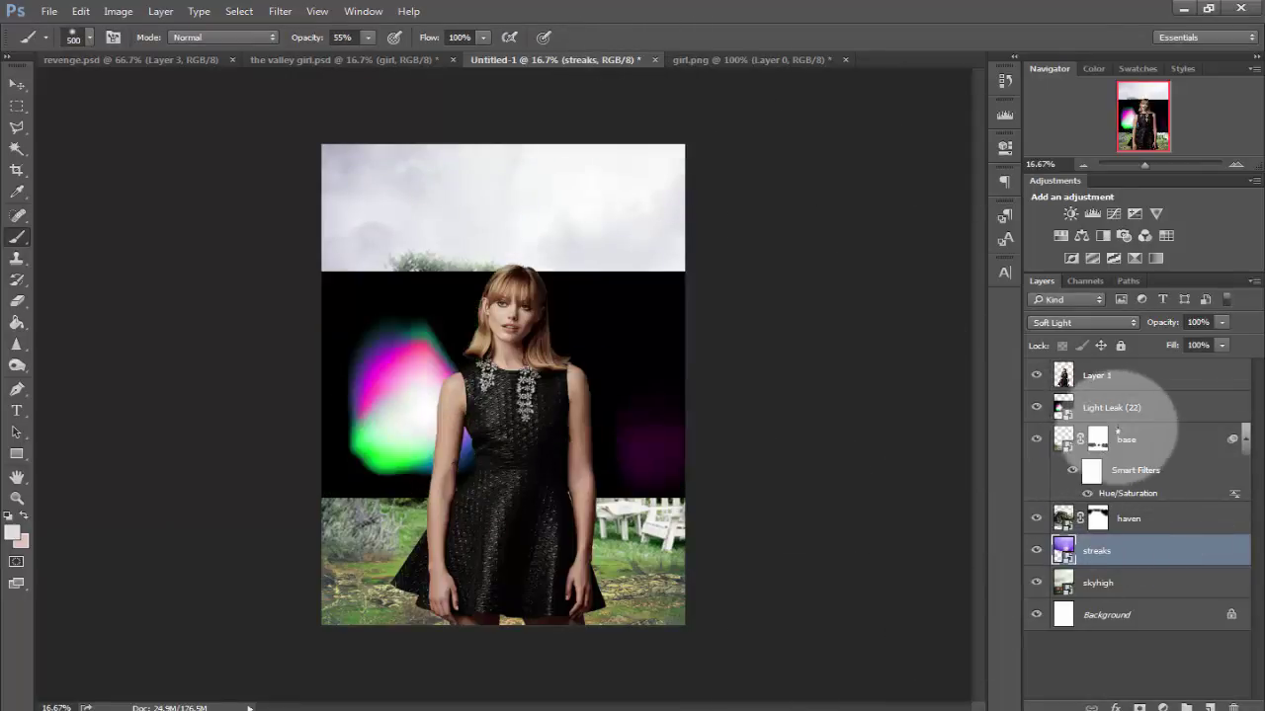
drag(1116, 407, 1116, 367)
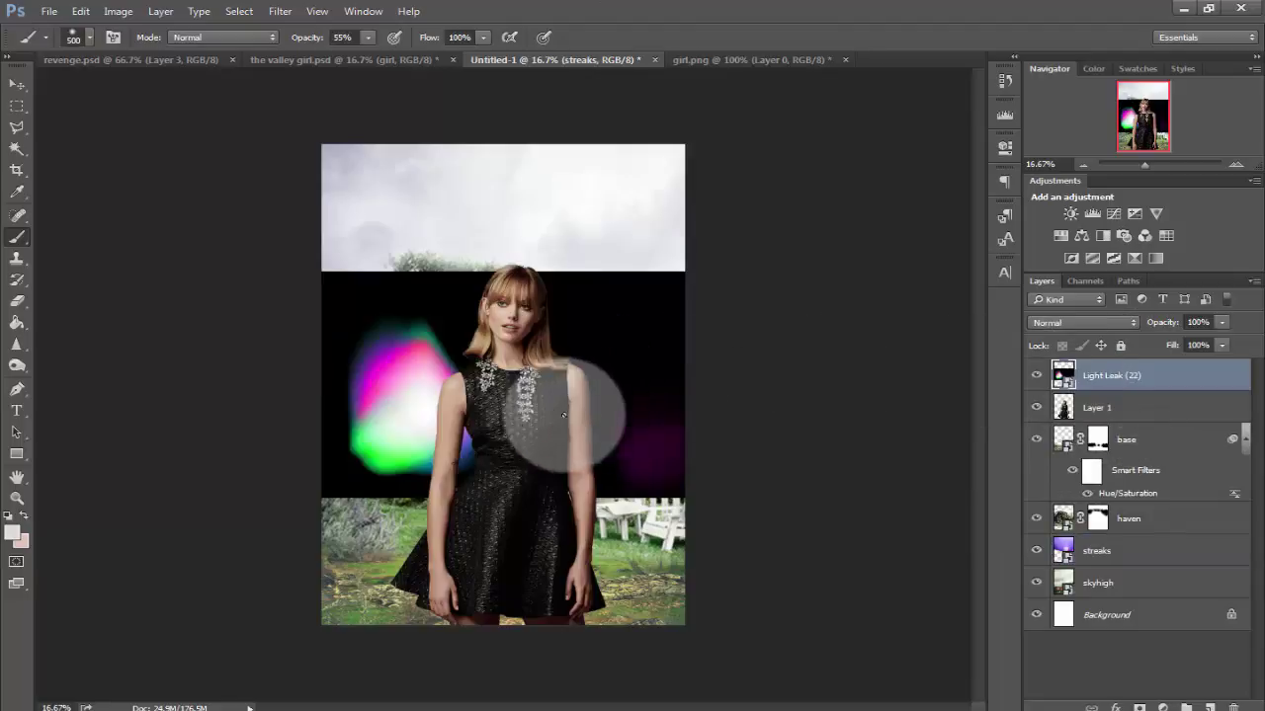
key(ctrl+t)
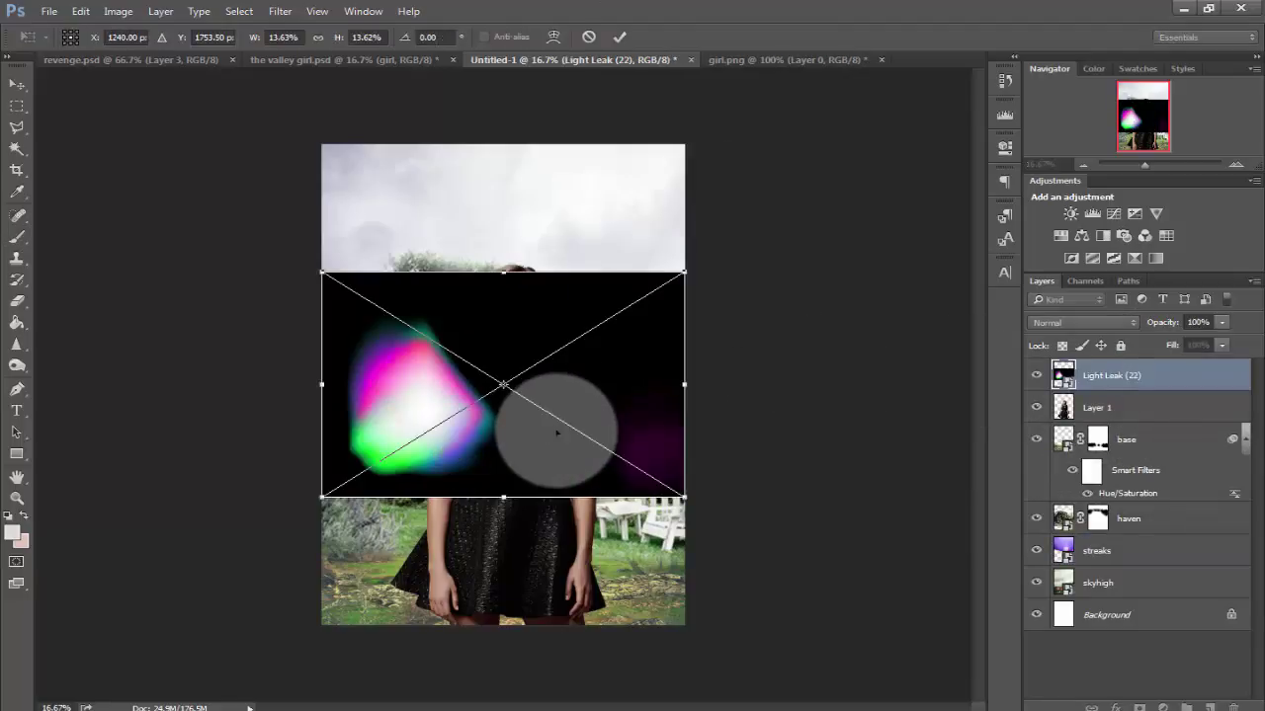
drag(504, 273, 505, 121)
drag(686, 309, 886, 310)
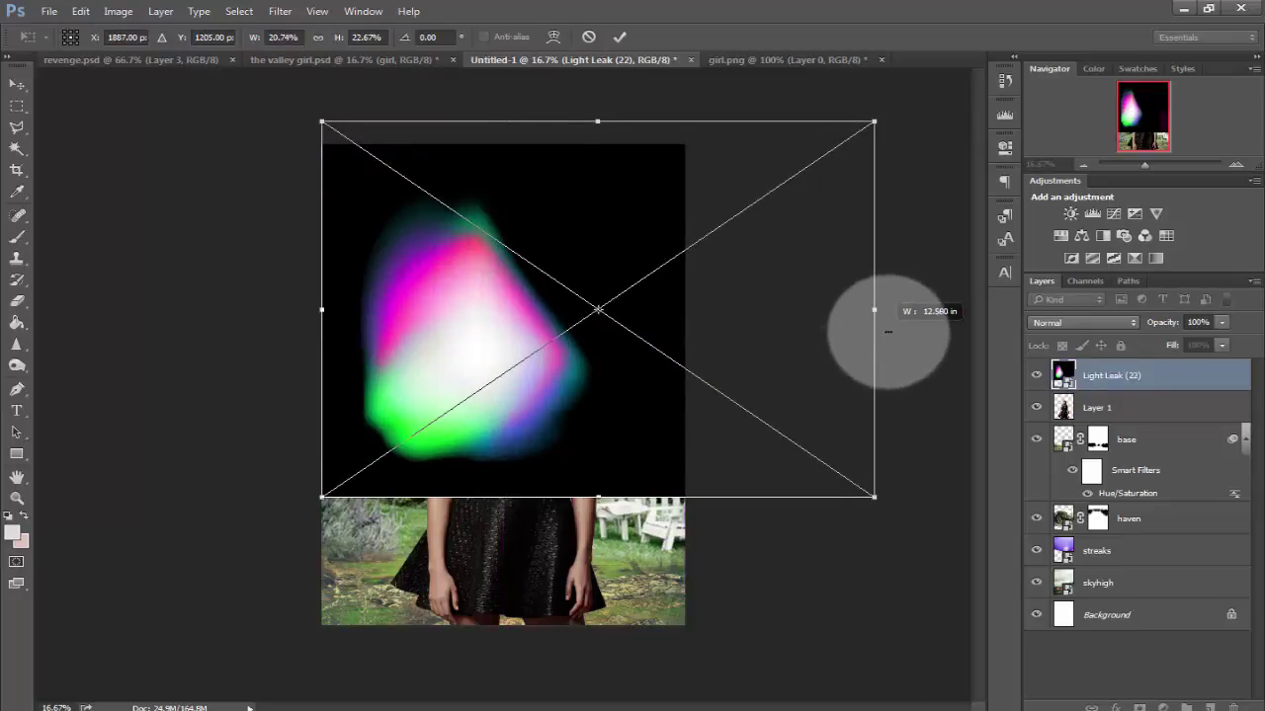
drag(599, 381, 571, 422)
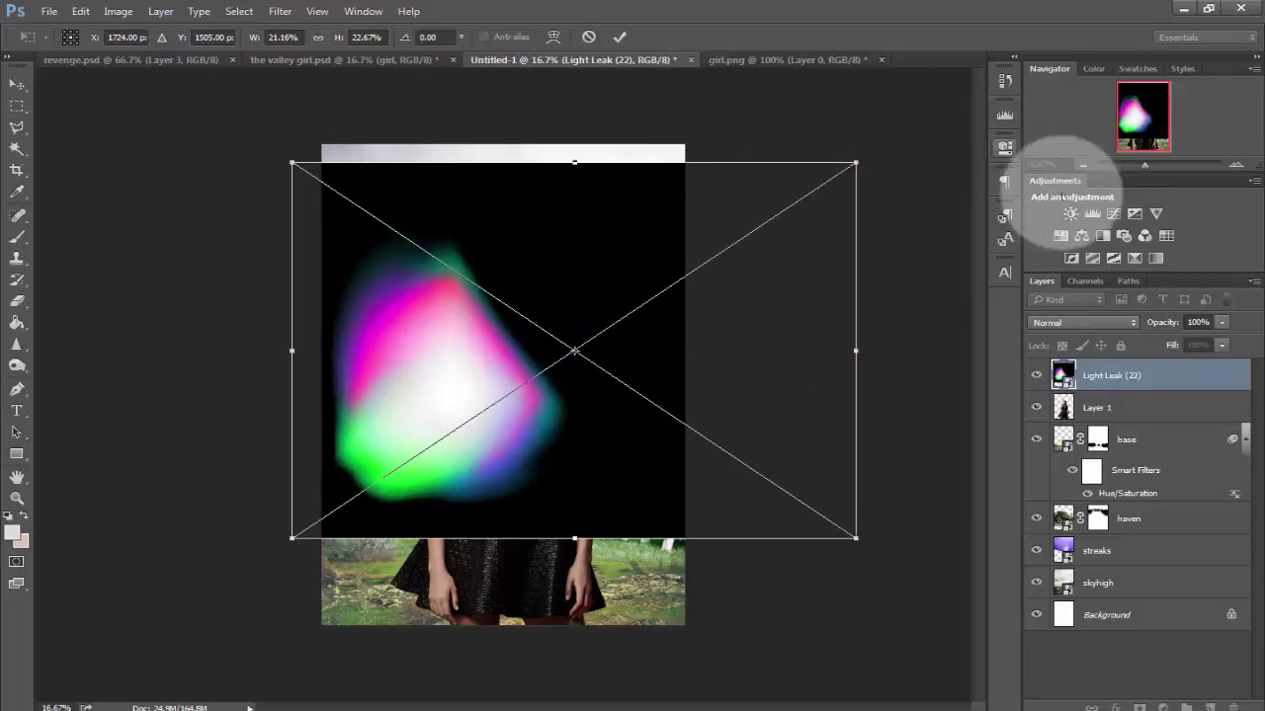
Set the light leak to Screen and stretch it to about 34% by 33%, with its glow over the woman and cottage
click(1073, 323)
click(1043, 427)
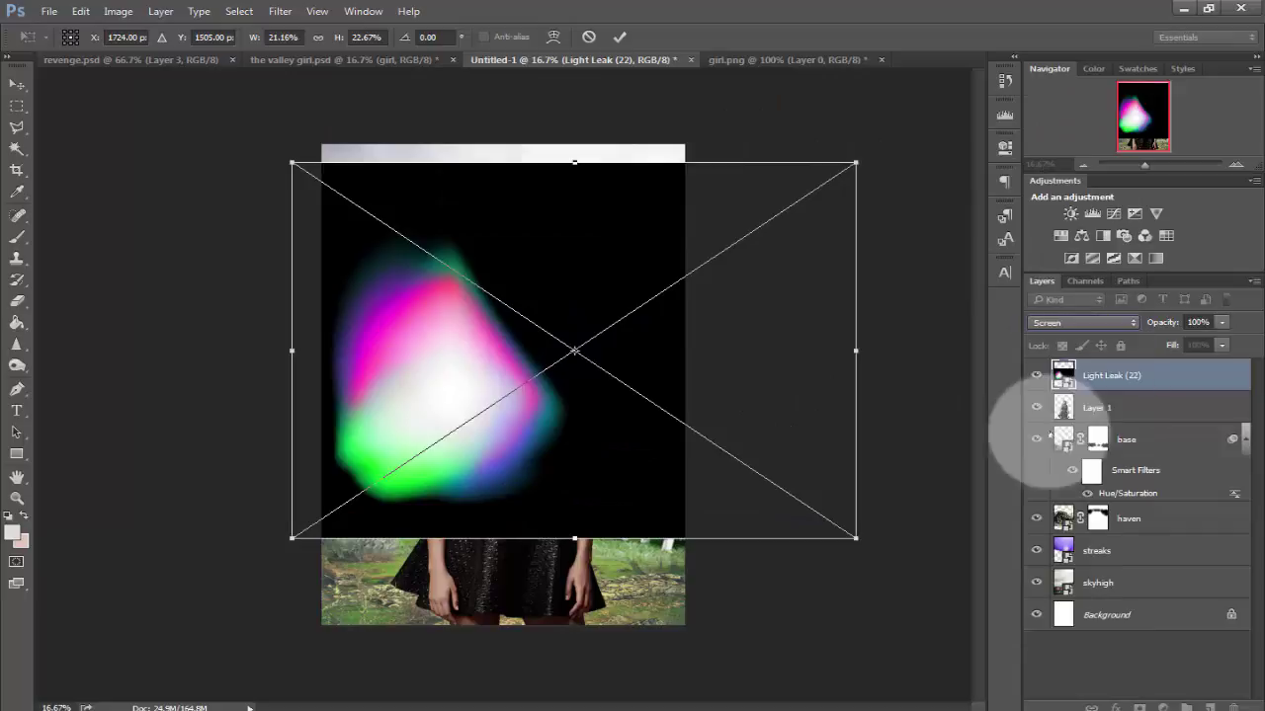
drag(574, 538, 539, 707)
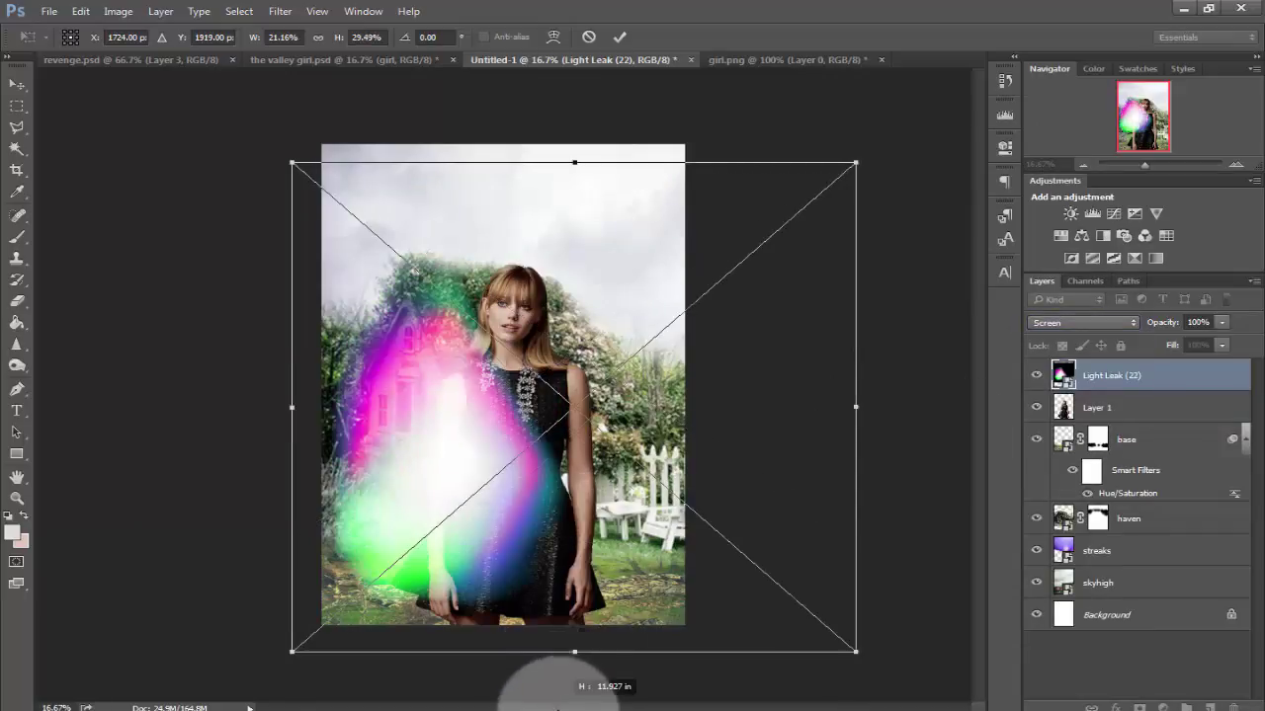
drag(856, 432, 1058, 431)
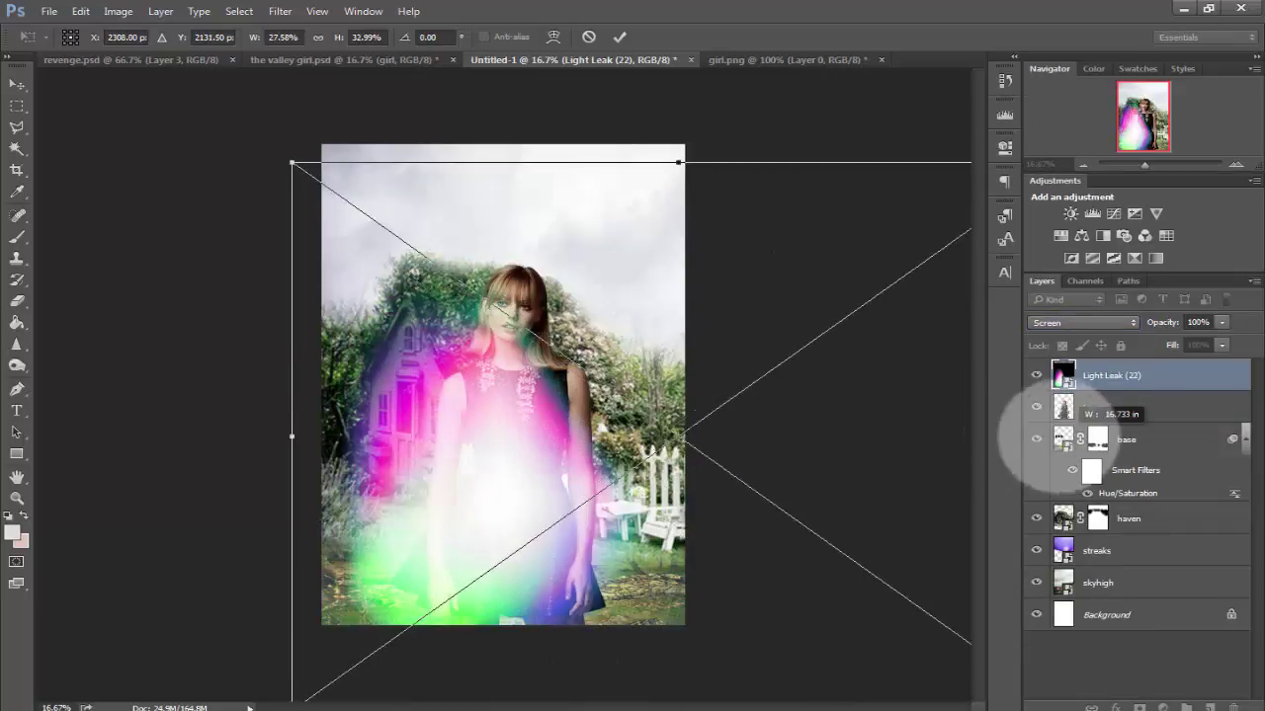
drag(674, 441, 513, 366)
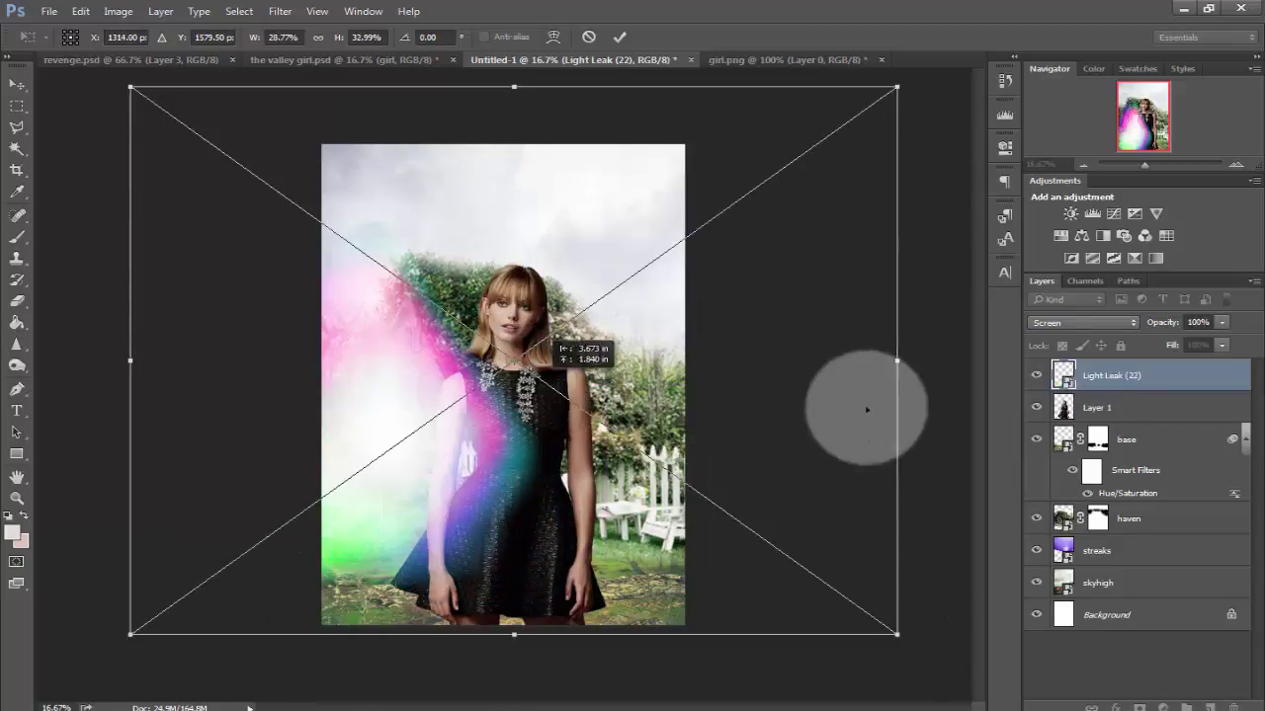
drag(896, 361, 1038, 365)
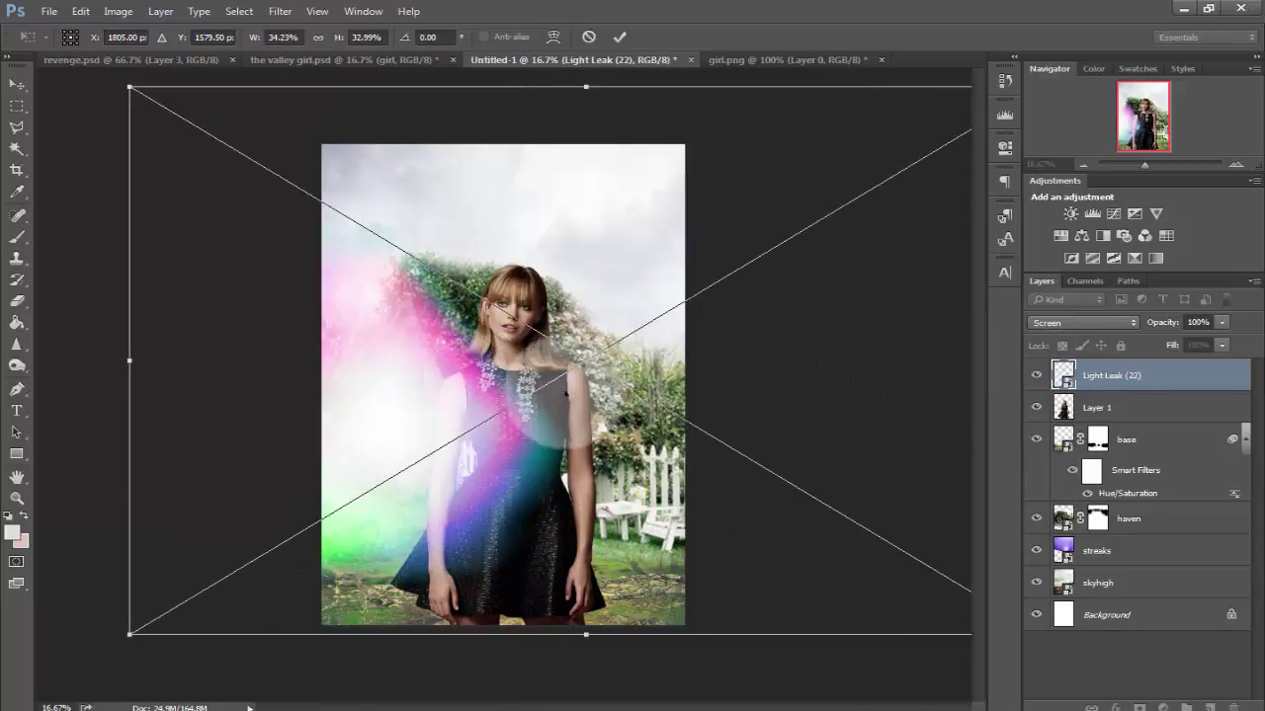
drag(604, 357, 691, 381)
drag(652, 419, 638, 415)
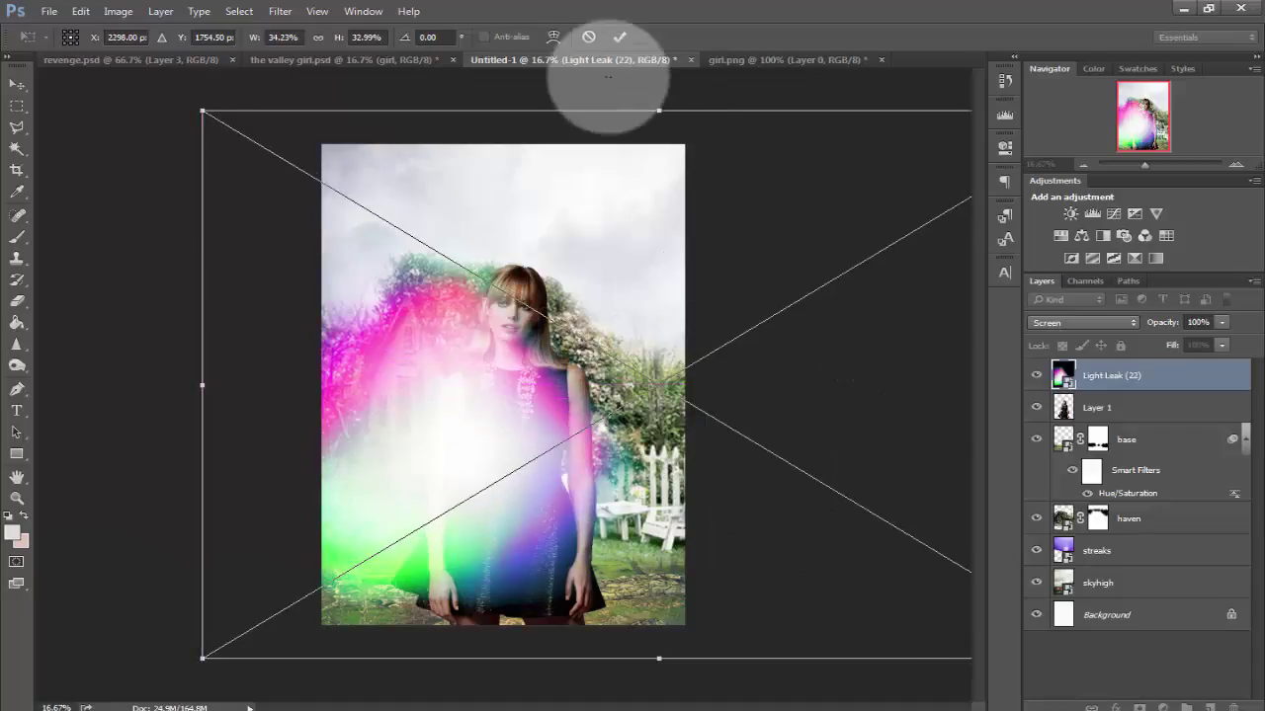
click(619, 37)
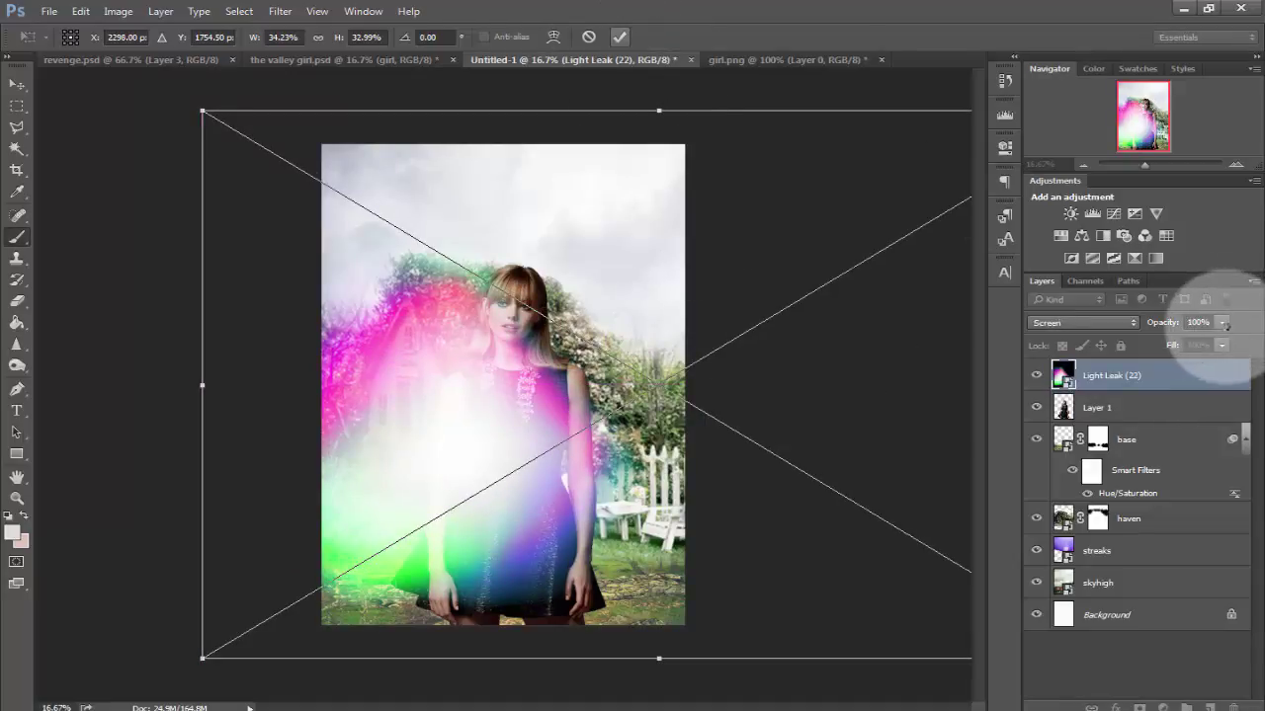
Lower the light leak layer's opacity to 27% and stretch its height to about 37%
drag(1191, 344, 1163, 344)
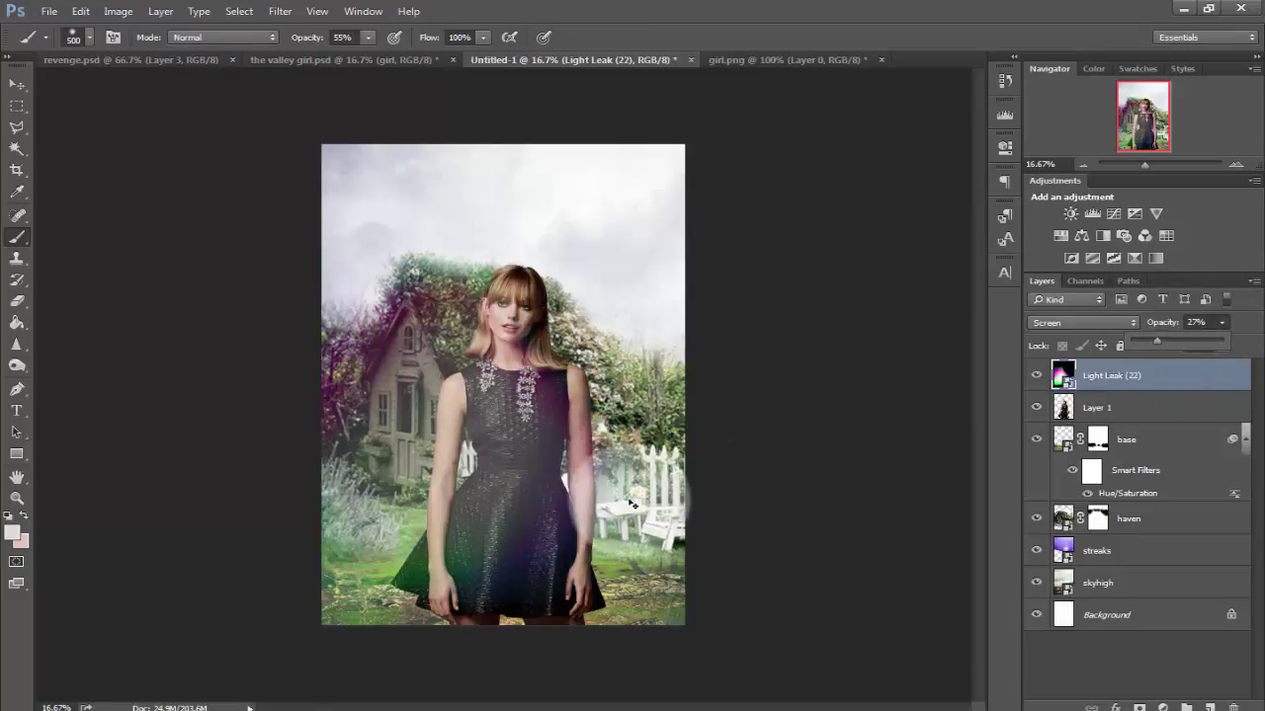
key(ctrl+t)
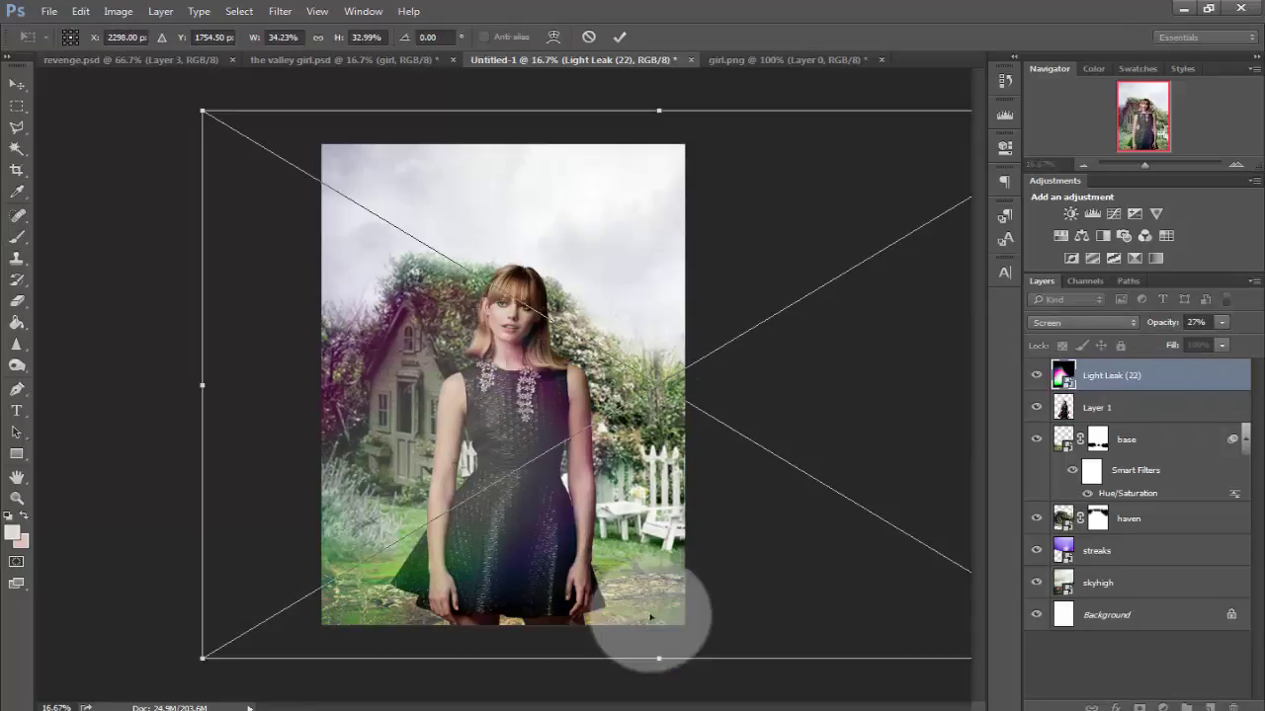
drag(659, 659, 659, 708)
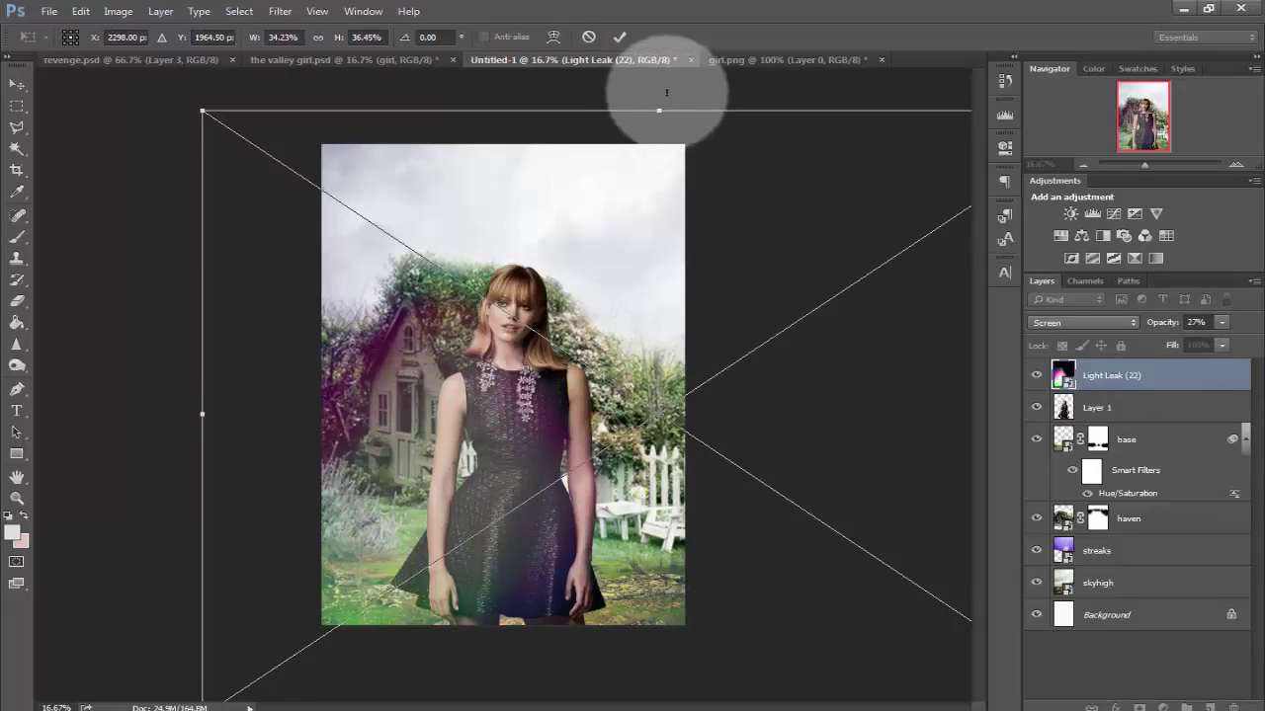
drag(659, 110, 659, 97)
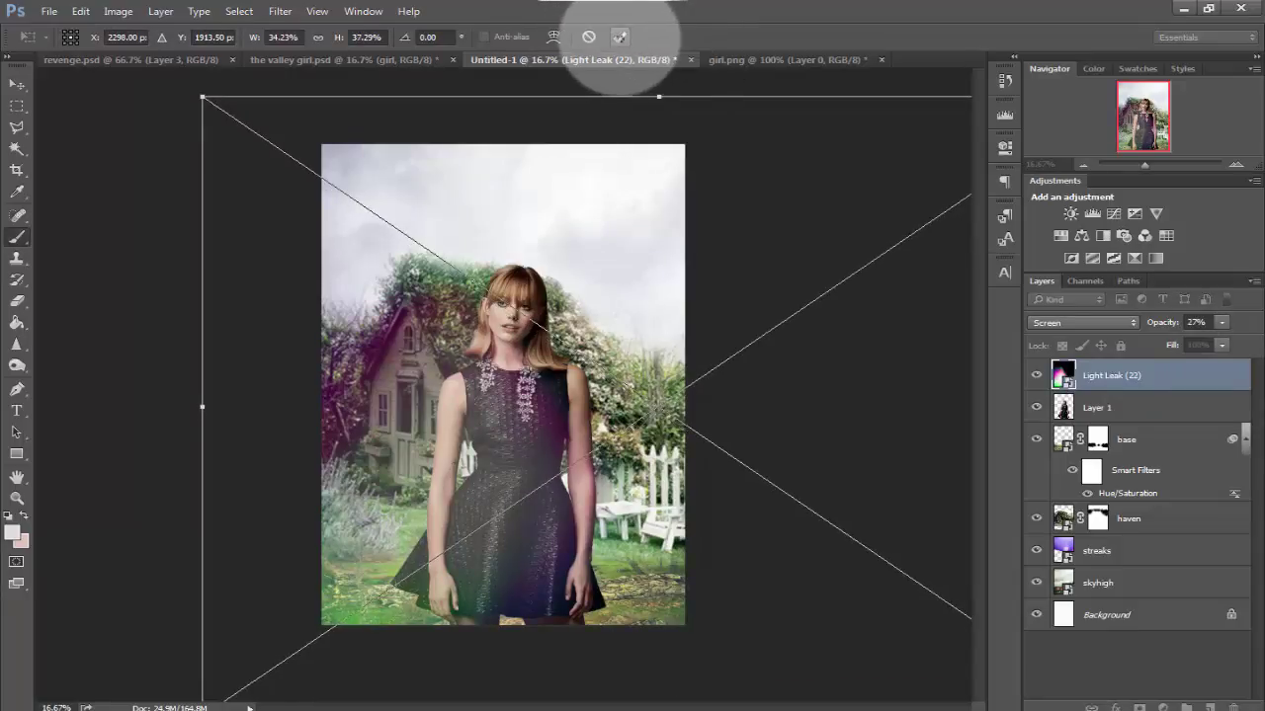
click(619, 36)
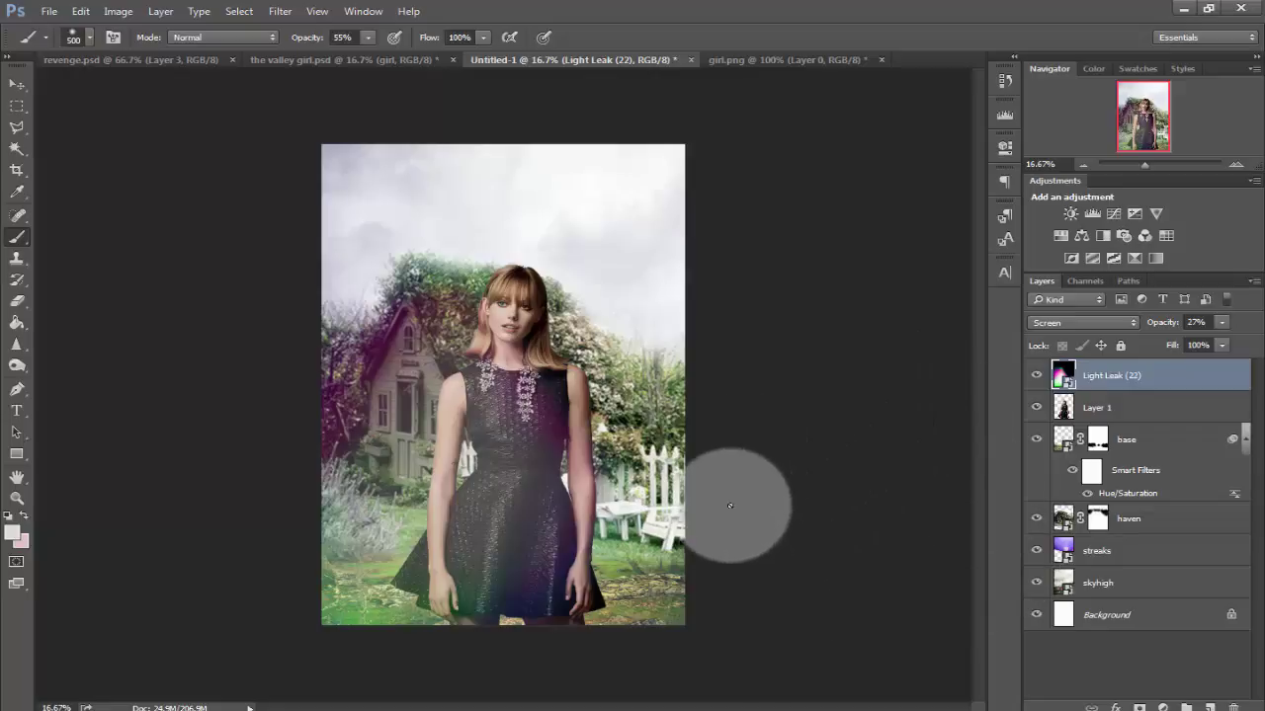
Preview the psd__5 and psd_11 colouring files from The valley girl folder in the image viewer and close the previews
click(672, 709)
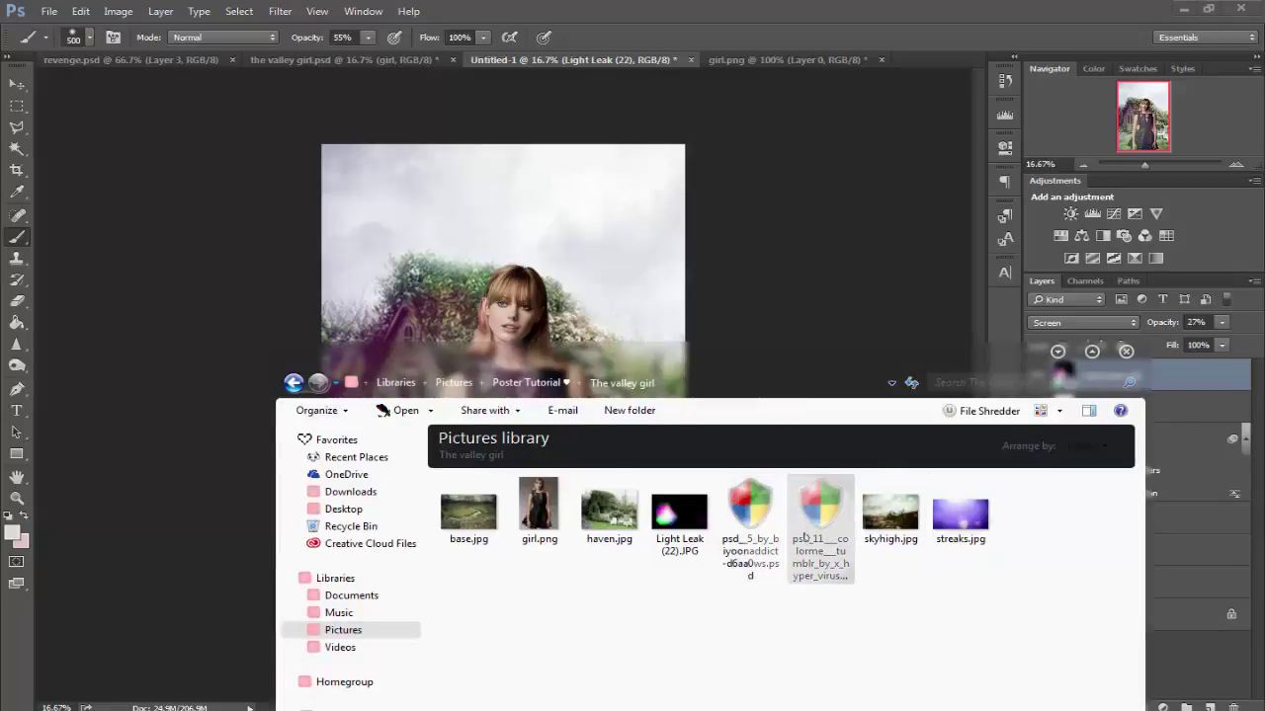
click(804, 537)
mouse_move(748, 537)
mouse_down()
mouse_move(911, 64)
mouse_move(804, 339)
mouse_move(753, 534)
mouse_up()
click(1057, 350)
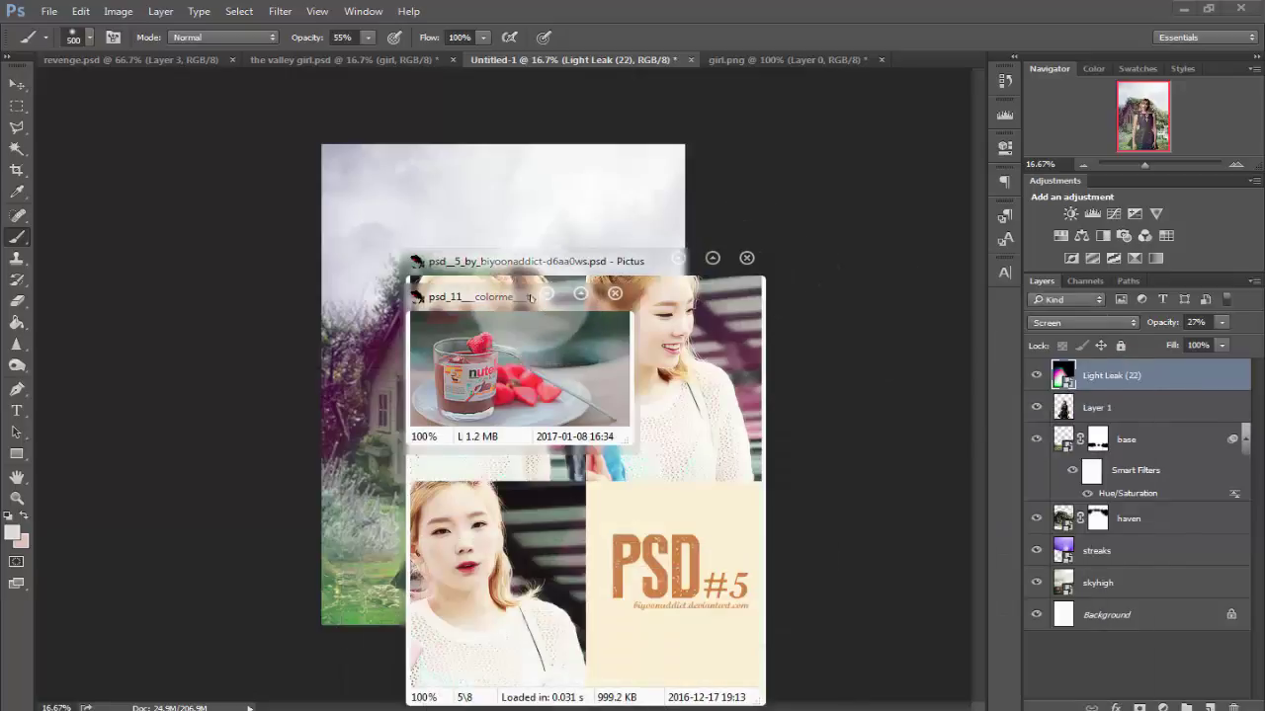
drag(531, 298, 910, 300)
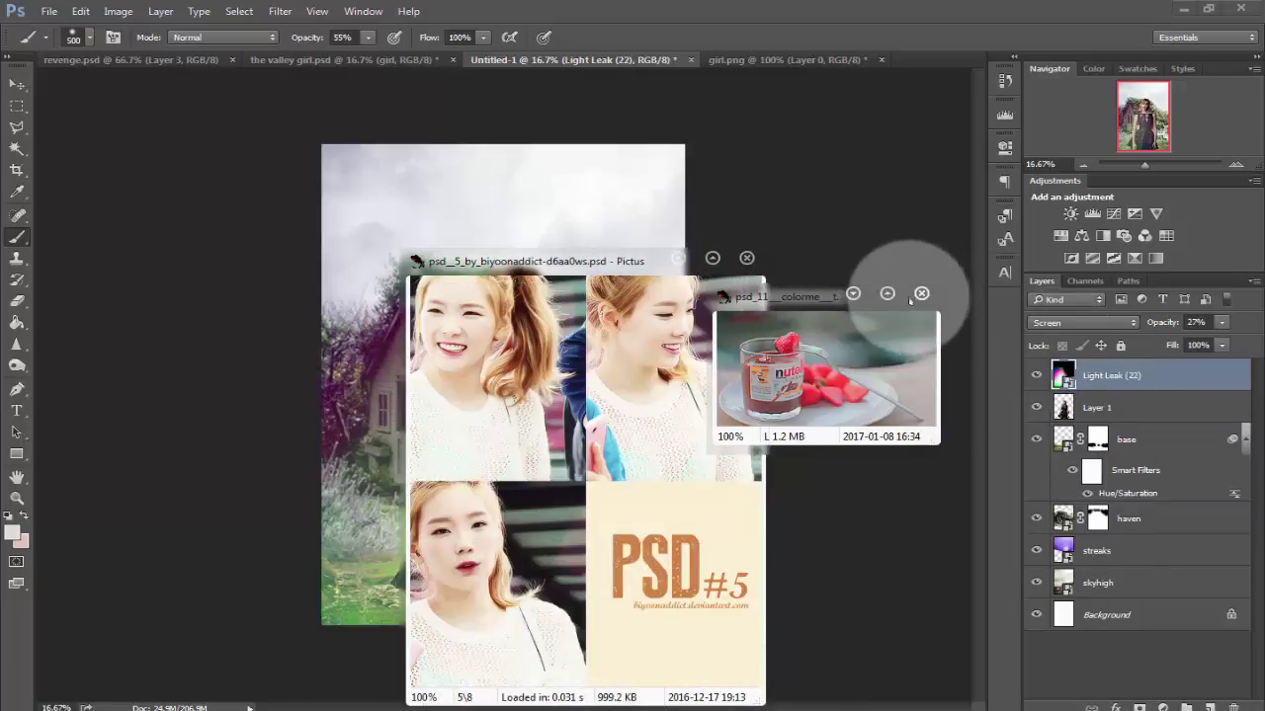
click(921, 293)
click(746, 258)
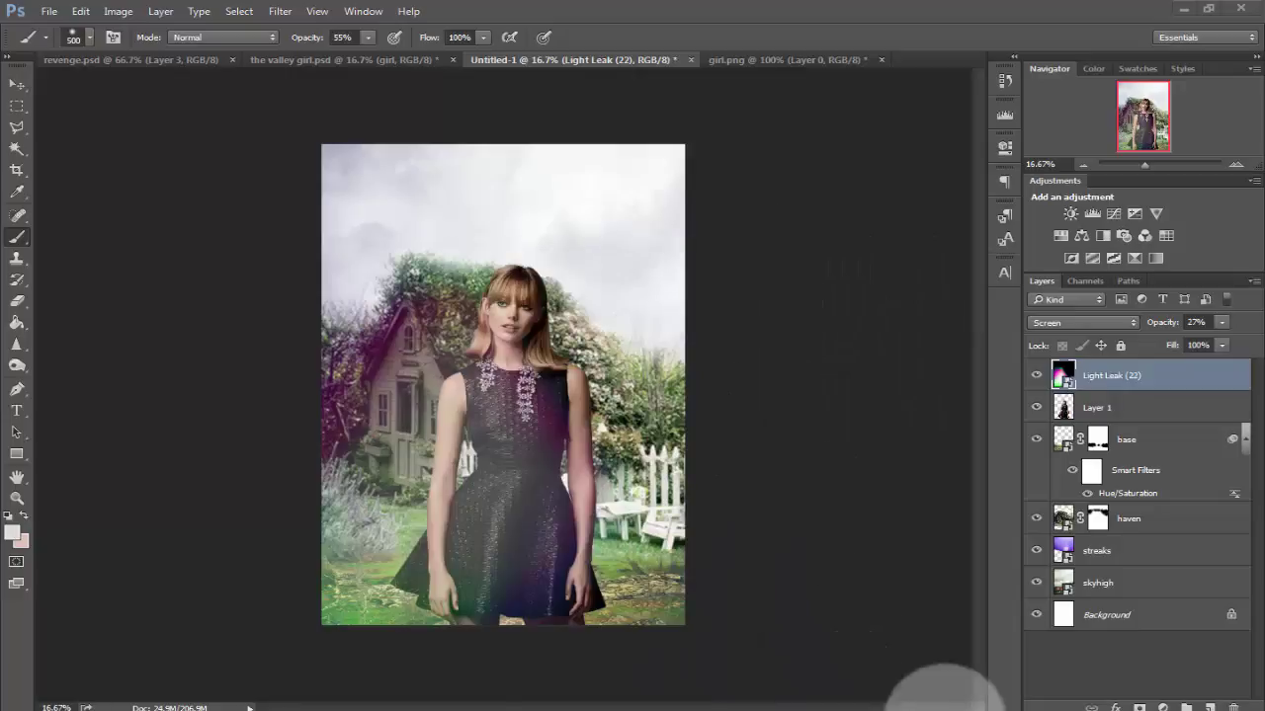
Open the psd__5 and psd_11 colouring files in Photoshop and float each in its own window beside the poster
click(744, 641)
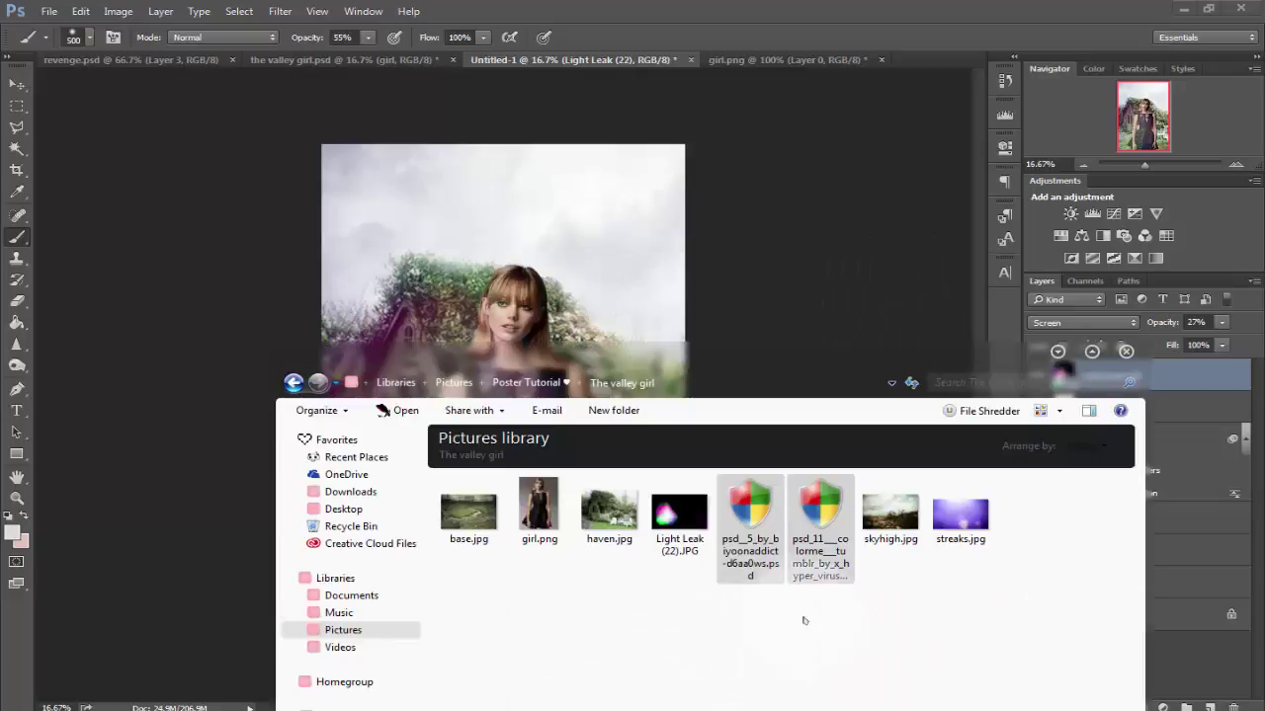
drag(818, 548, 922, 57)
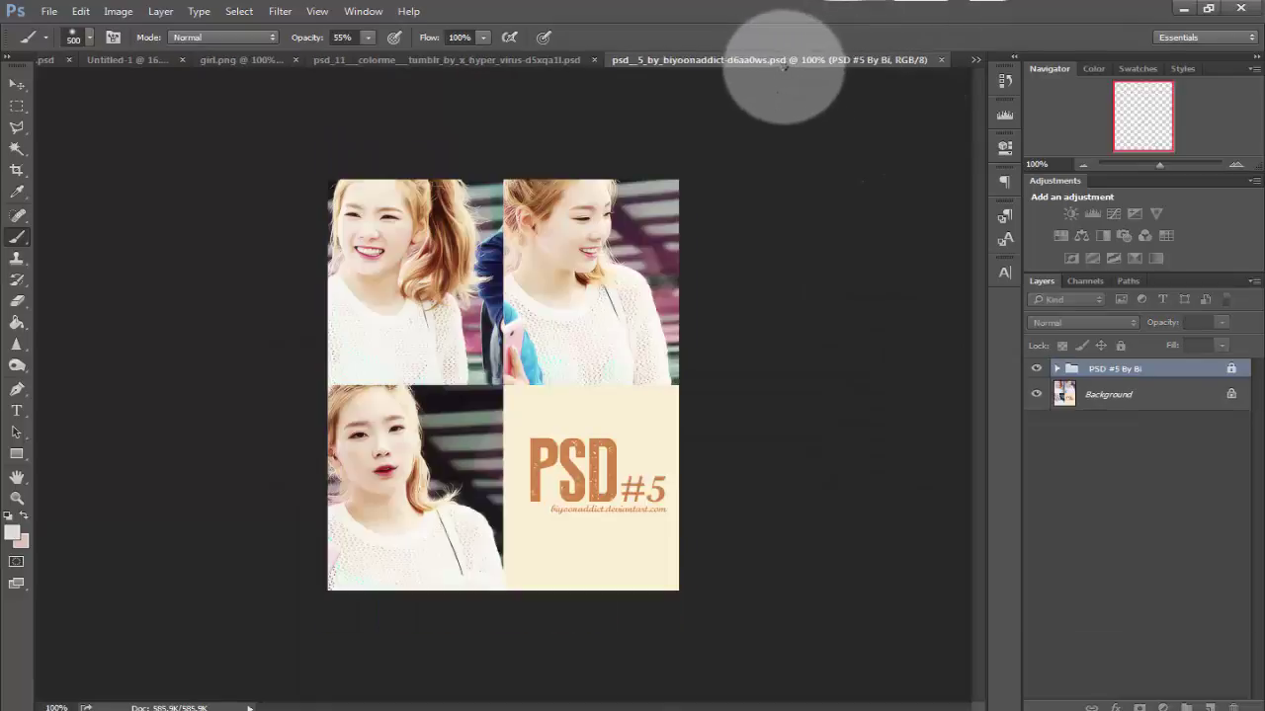
drag(756, 61, 682, 253)
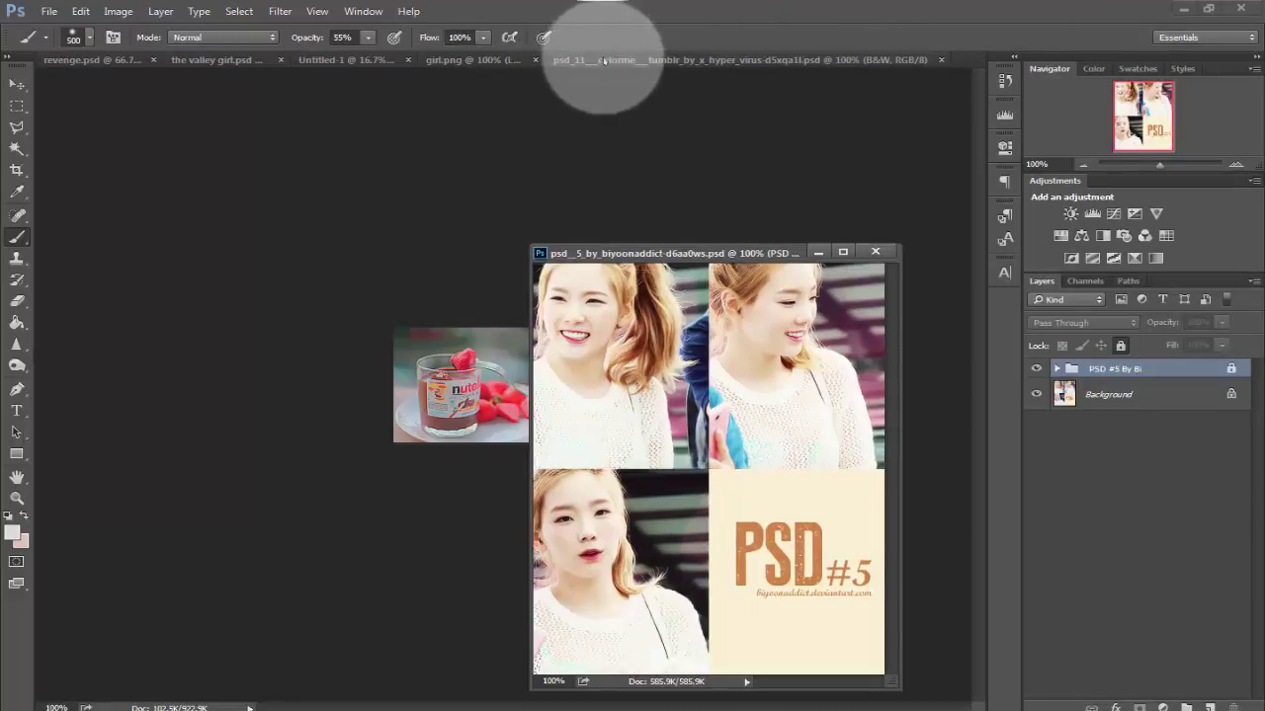
click(593, 59)
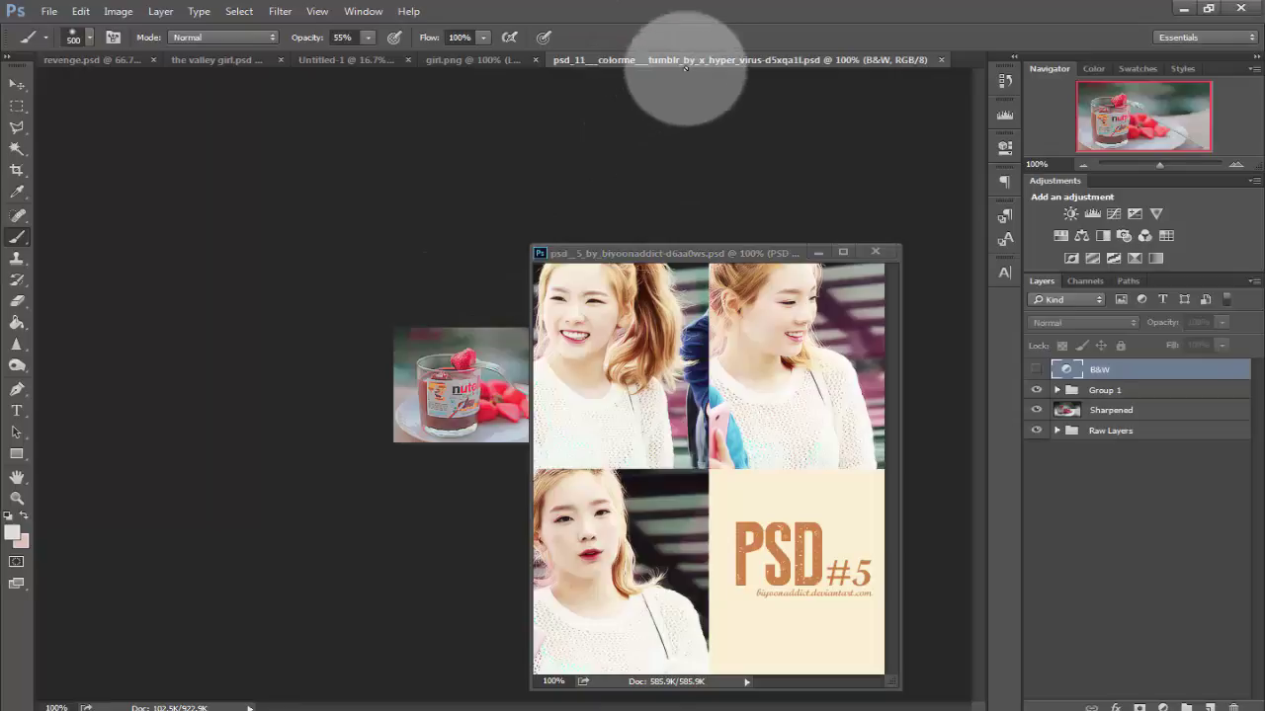
drag(692, 60, 366, 415)
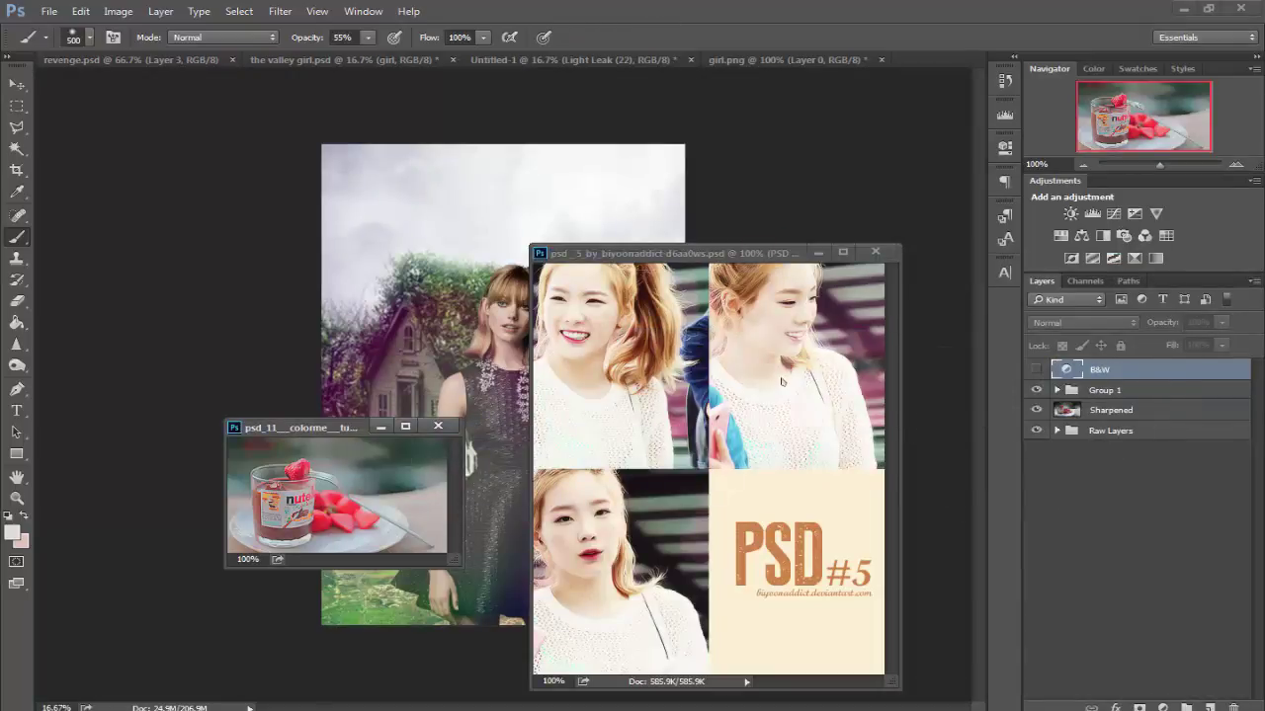
Check the layers of both colouring files, select Group 1 in psd_11 and minimise both windows
click(727, 399)
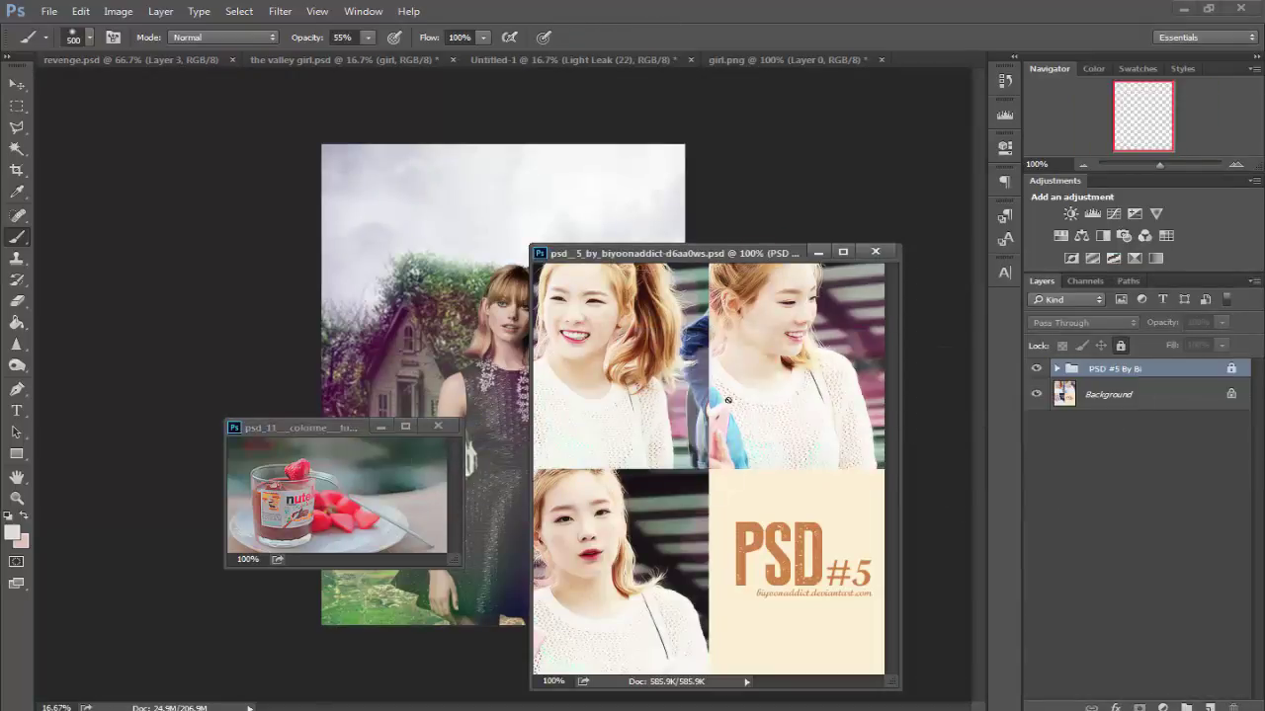
click(367, 452)
click(1098, 391)
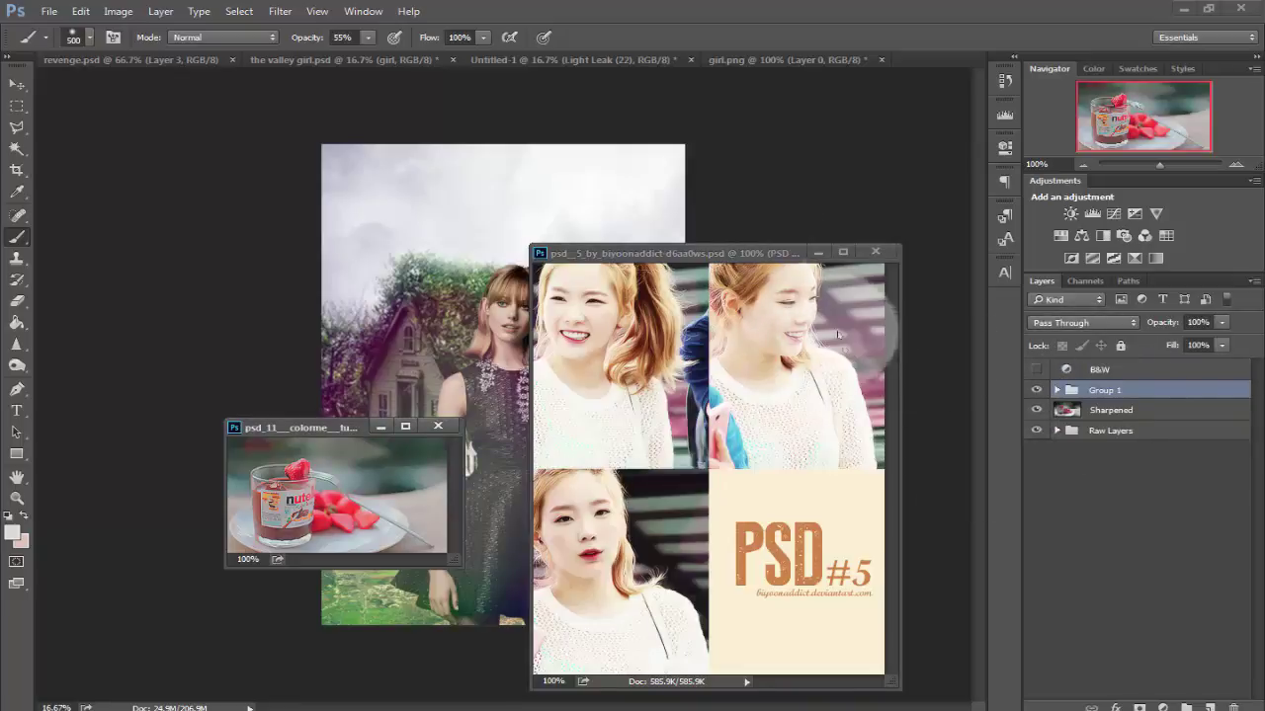
drag(819, 249, 417, 452)
click(382, 427)
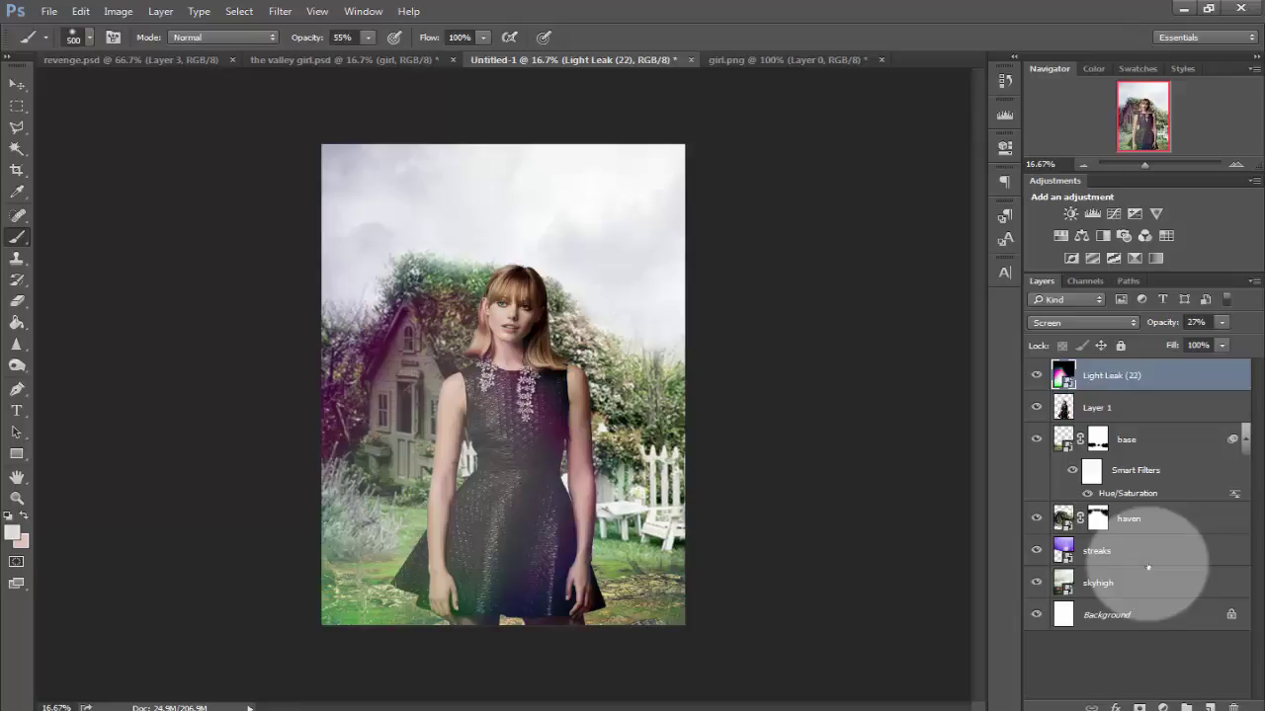
Stamp all visible layers into a new layer above the light leak and set it to Soft Light
key(ctrl+shift+alt+n)
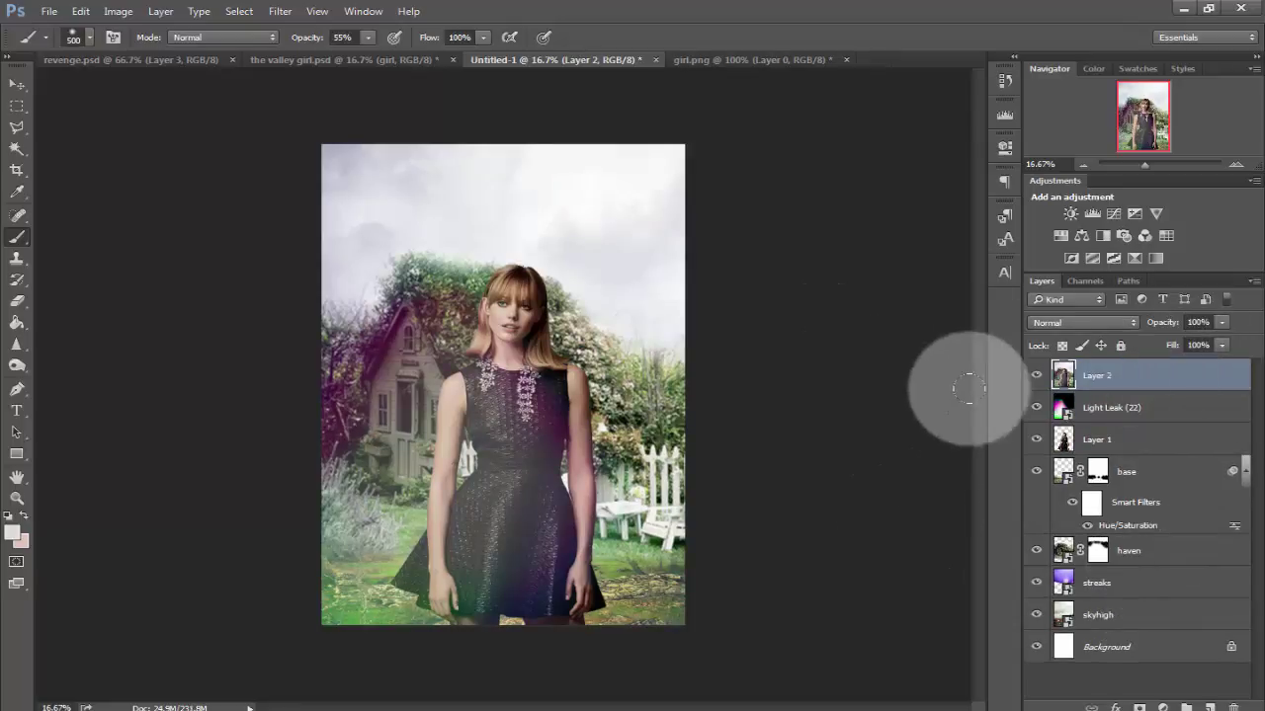
click(1084, 322)
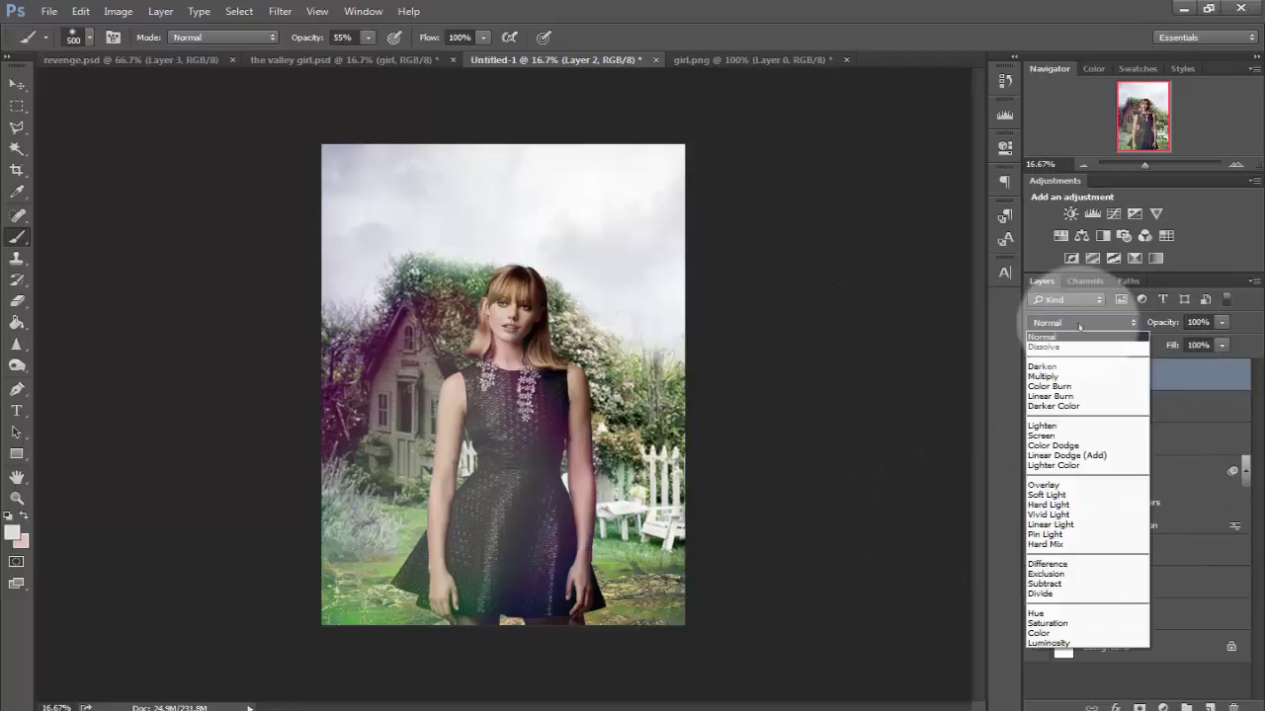
click(1077, 494)
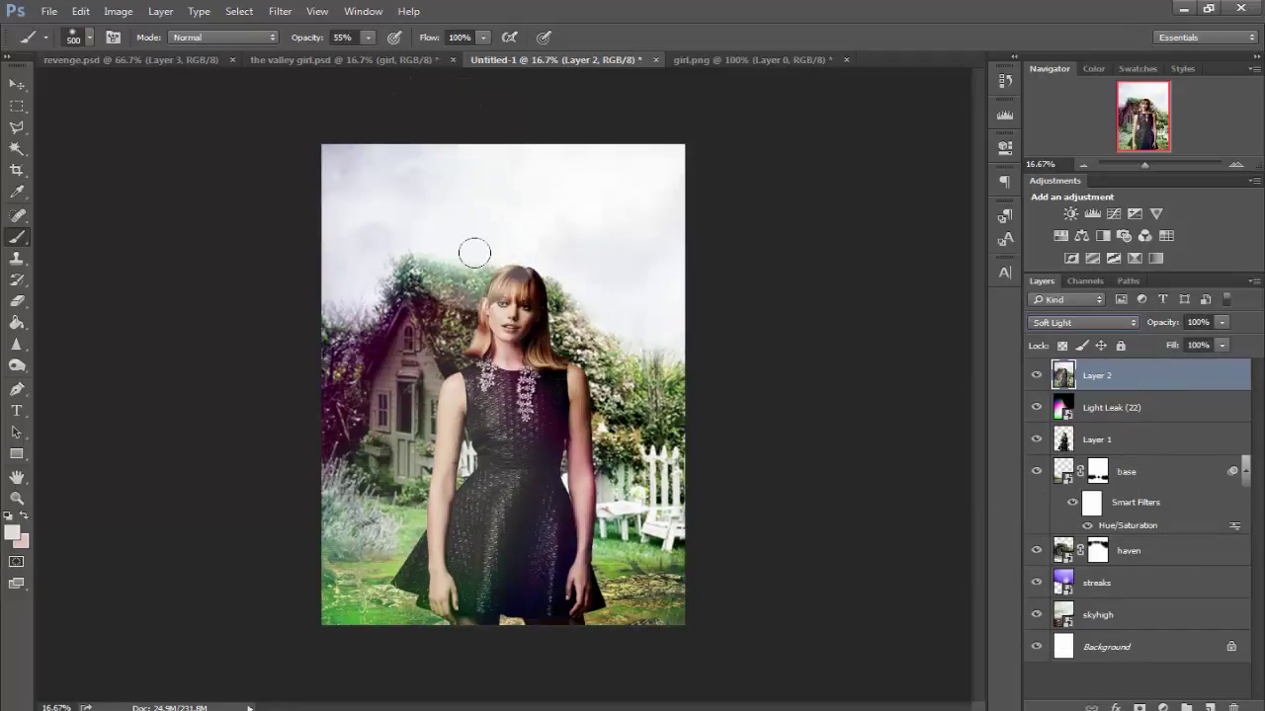
drag(464, 287, 360, 321)
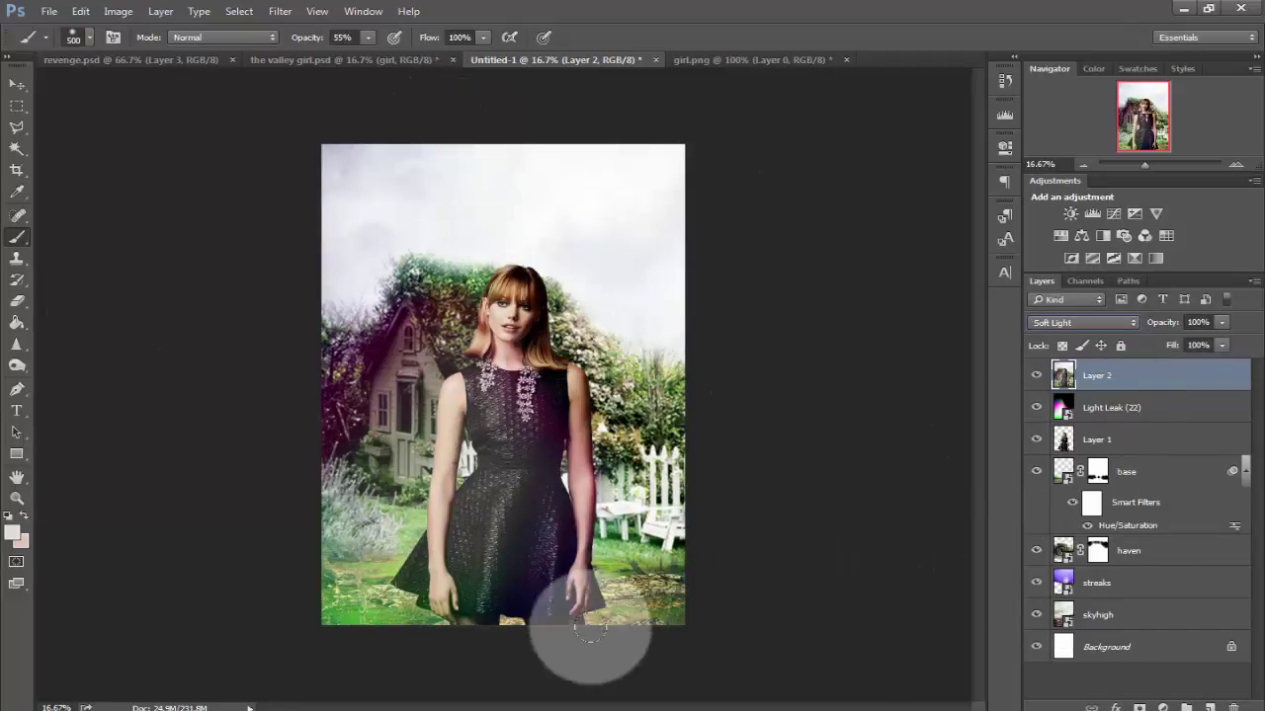
Copy the PSD #5 By Bi group from psd__5 to the top of the poster's layers and lower its opacity to 24%
click(502, 710)
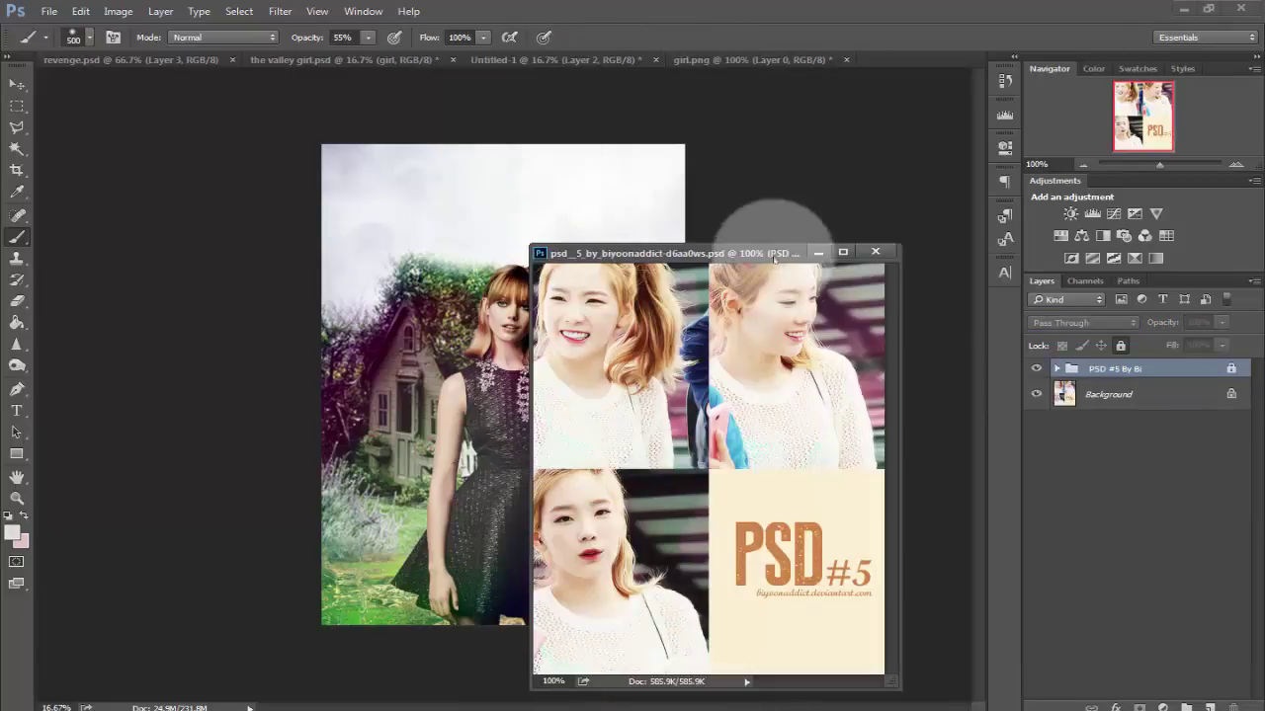
drag(775, 255, 829, 409)
drag(1114, 368, 840, 306)
click(926, 408)
click(1222, 323)
drag(1223, 341, 1171, 342)
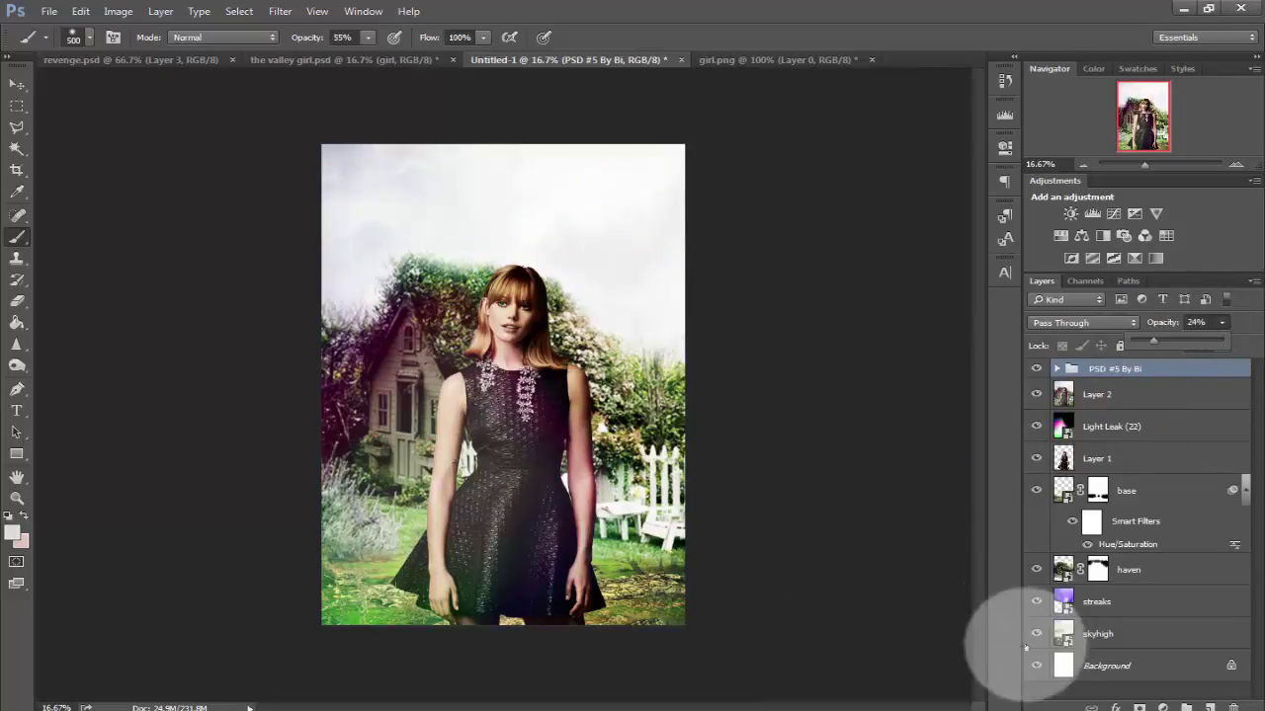
Copy Group 1 from the minimised psd_11 colouring file onto the poster
mouse_move(797, 704)
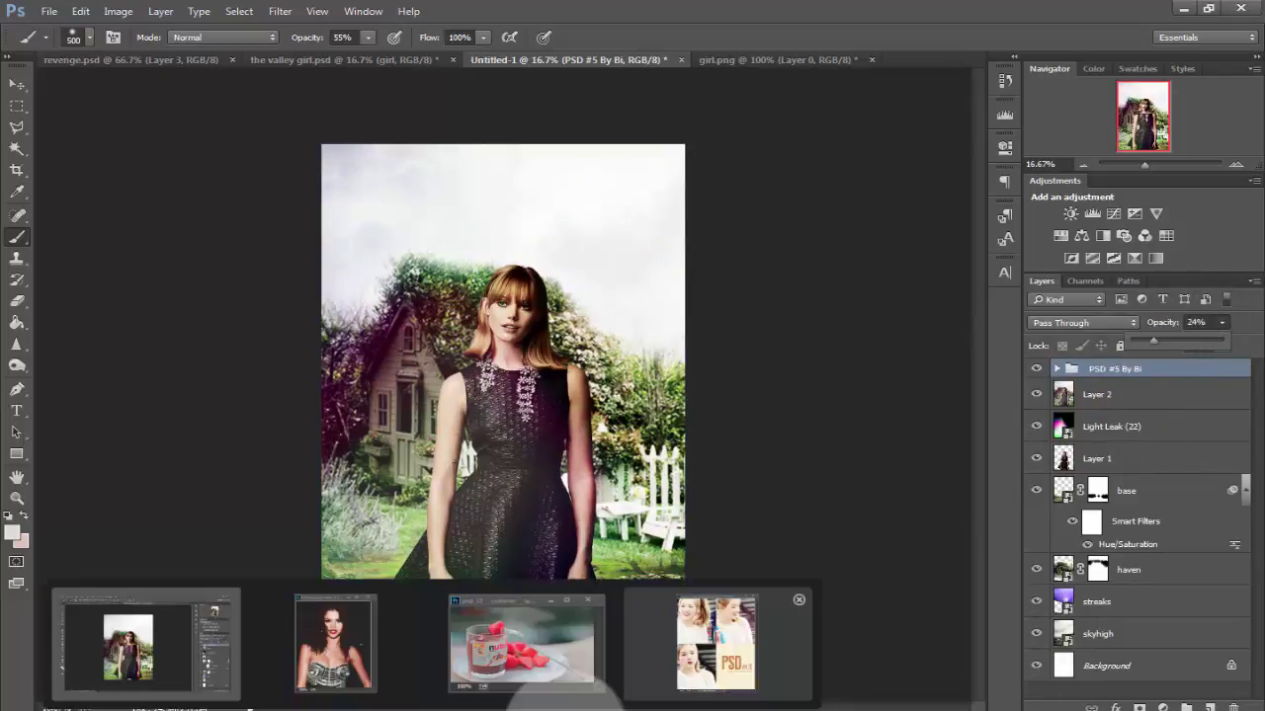
click(521, 635)
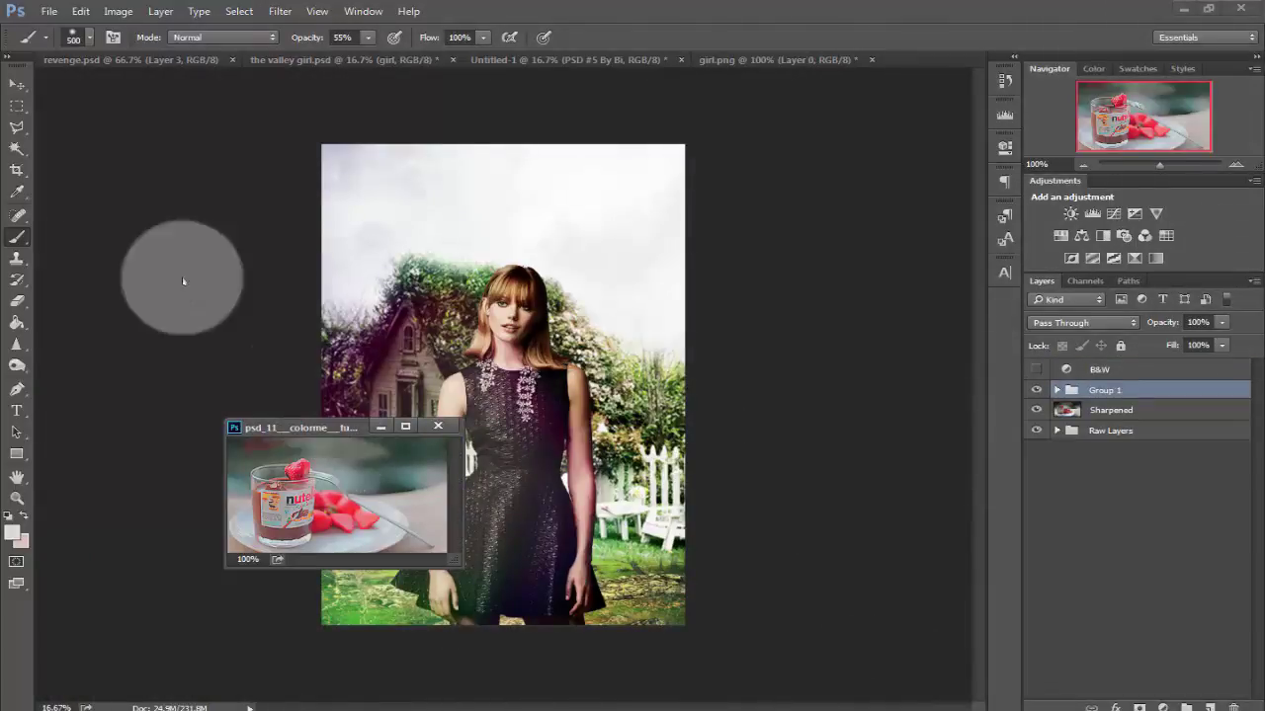
click(17, 84)
drag(1097, 390, 543, 336)
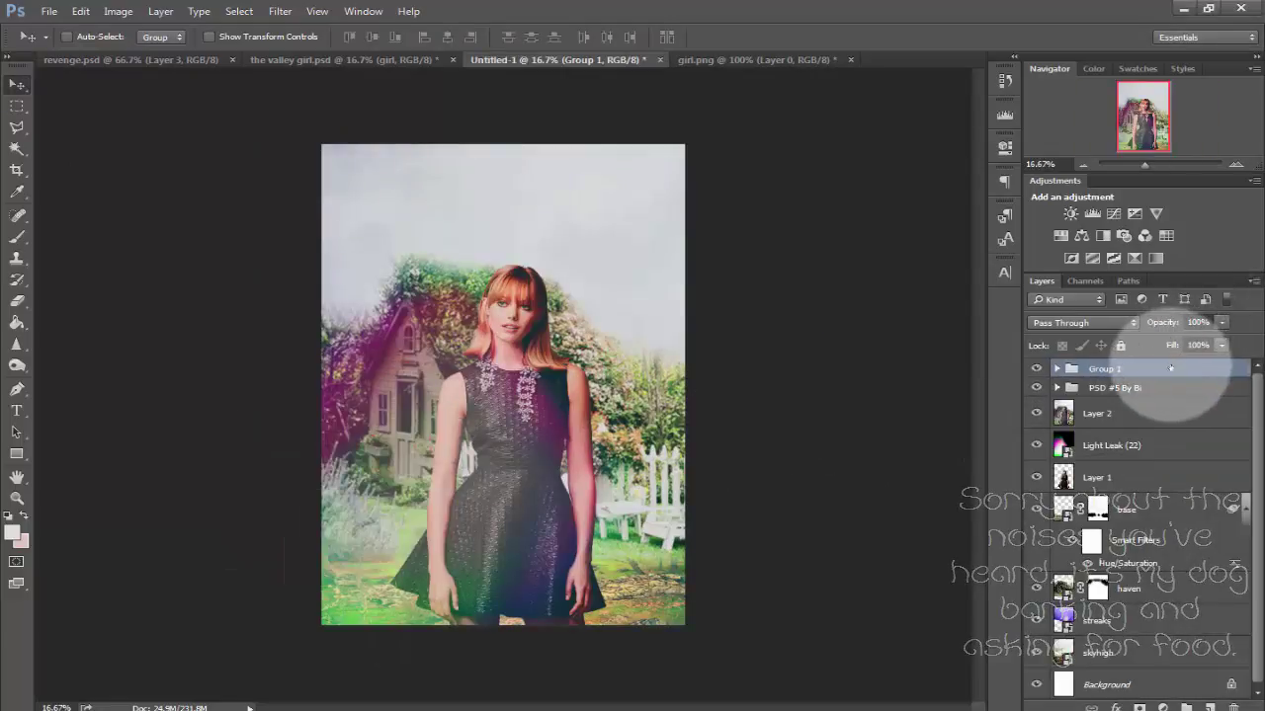
Place Group 1 directly below the PSD #5 By Bi group and lower its opacity to 66%
drag(1166, 369, 1168, 386)
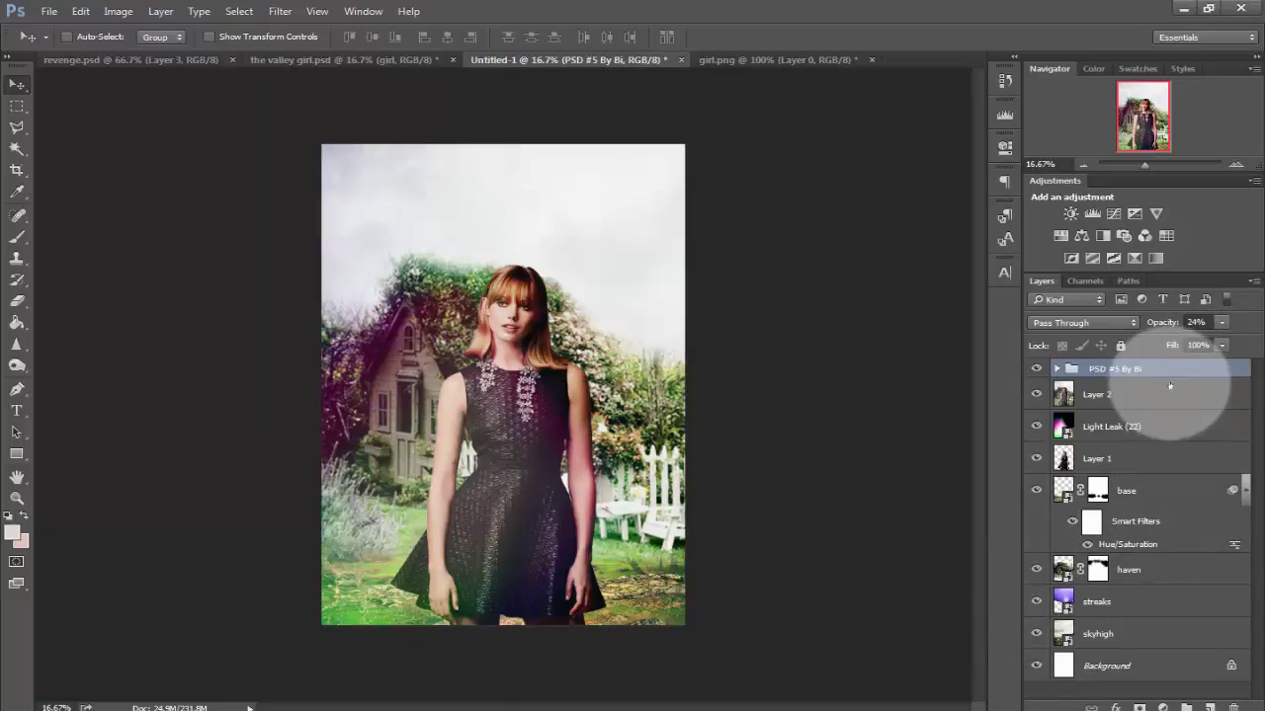
key(ctrl+z)
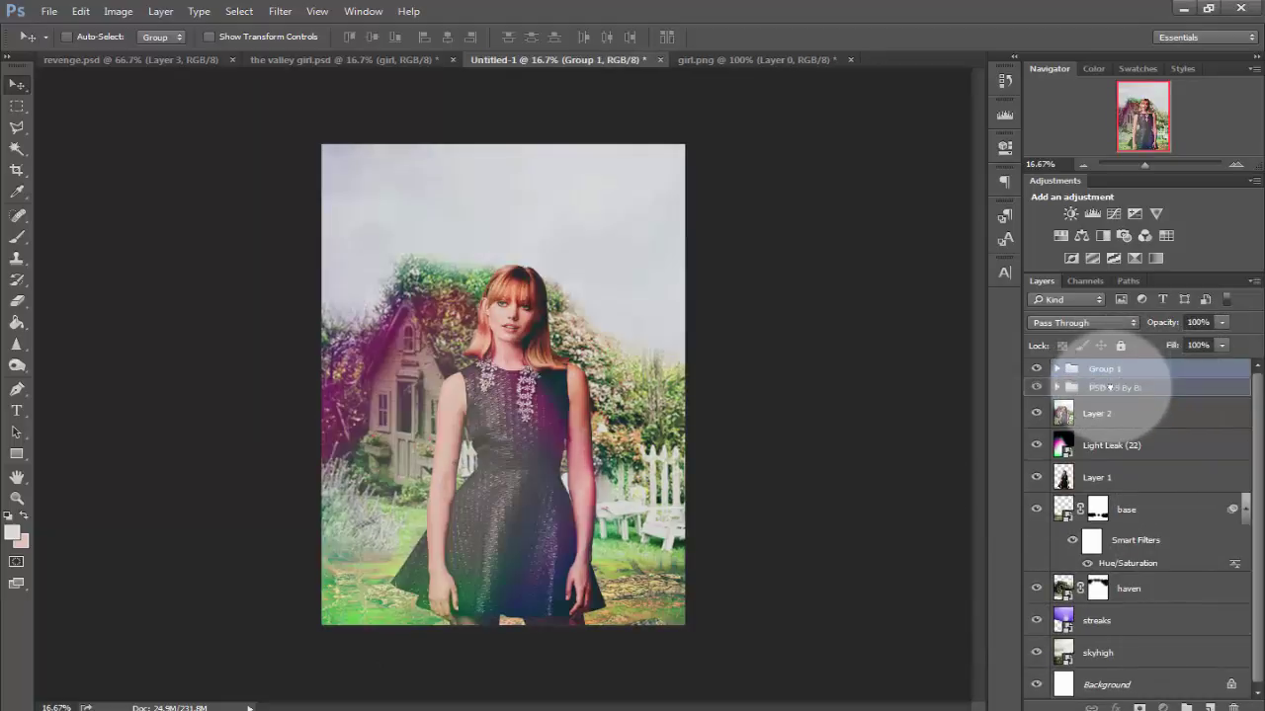
drag(1107, 401, 1110, 400)
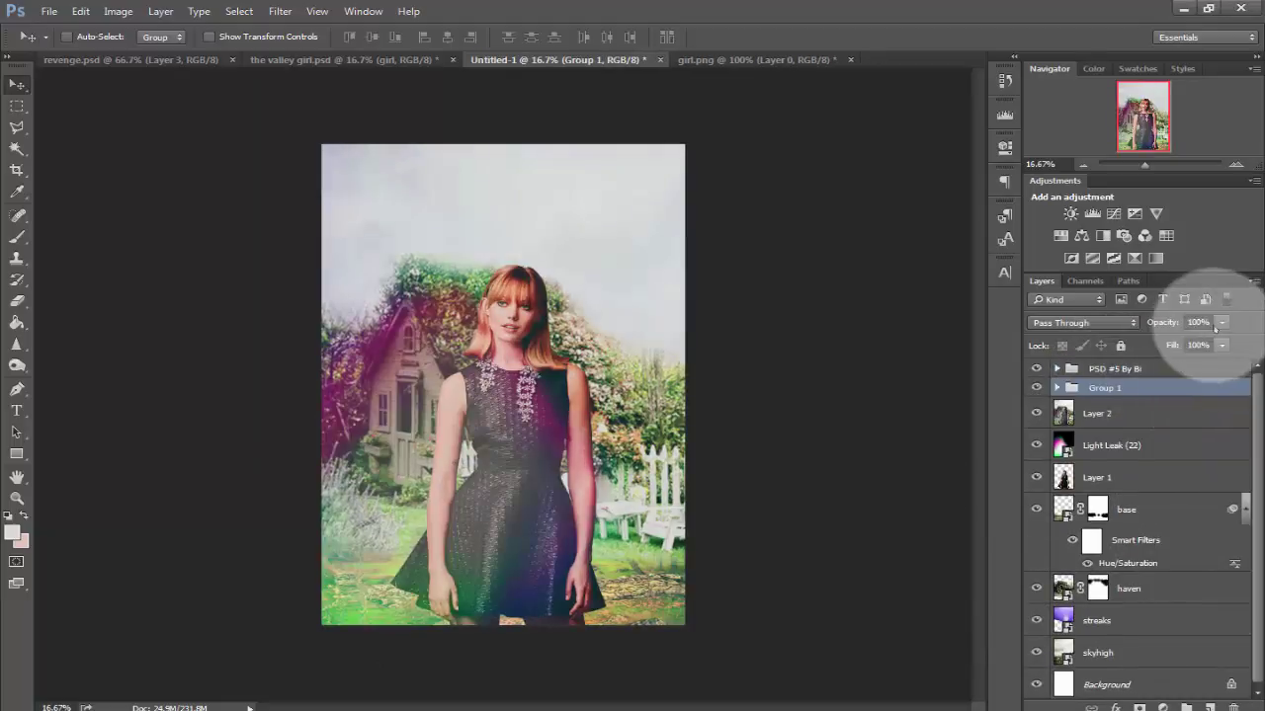
drag(1169, 343, 1194, 341)
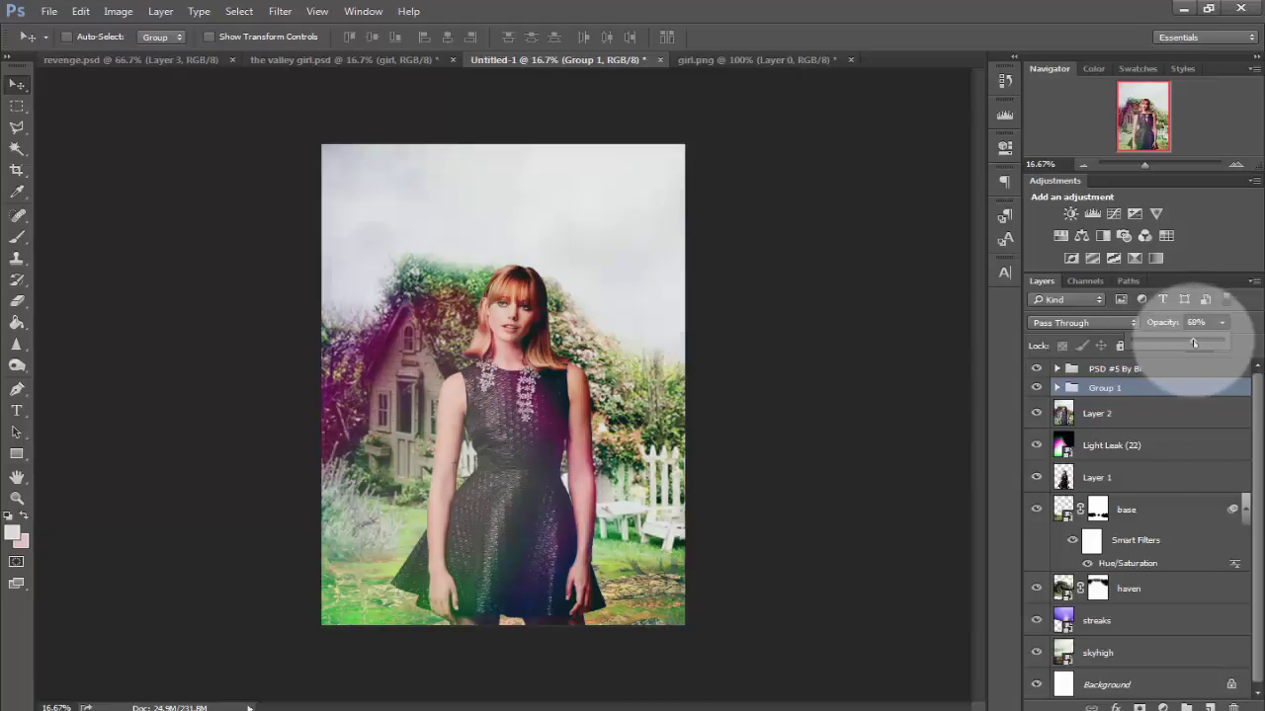
click(1224, 324)
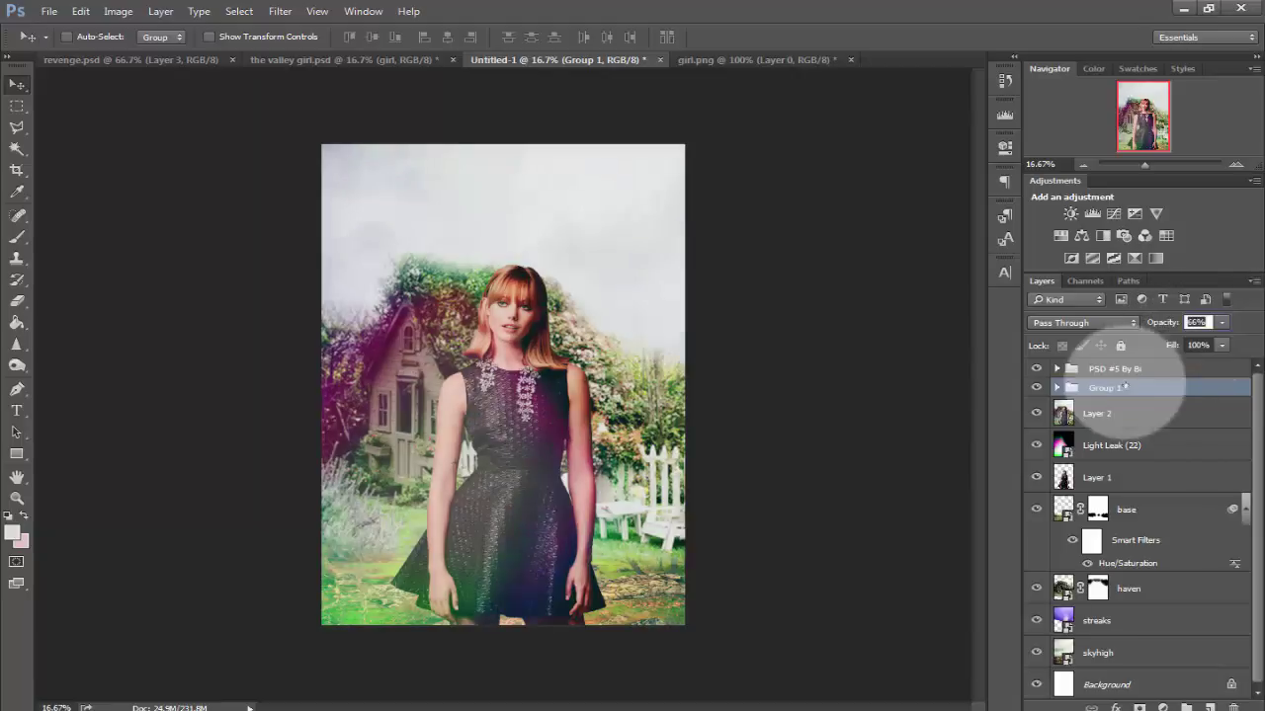
Copy the VALLEY and girl text layers from the valley girl.psd to above Layer 2 and place the title across the poster's sky
click(1104, 415)
click(346, 60)
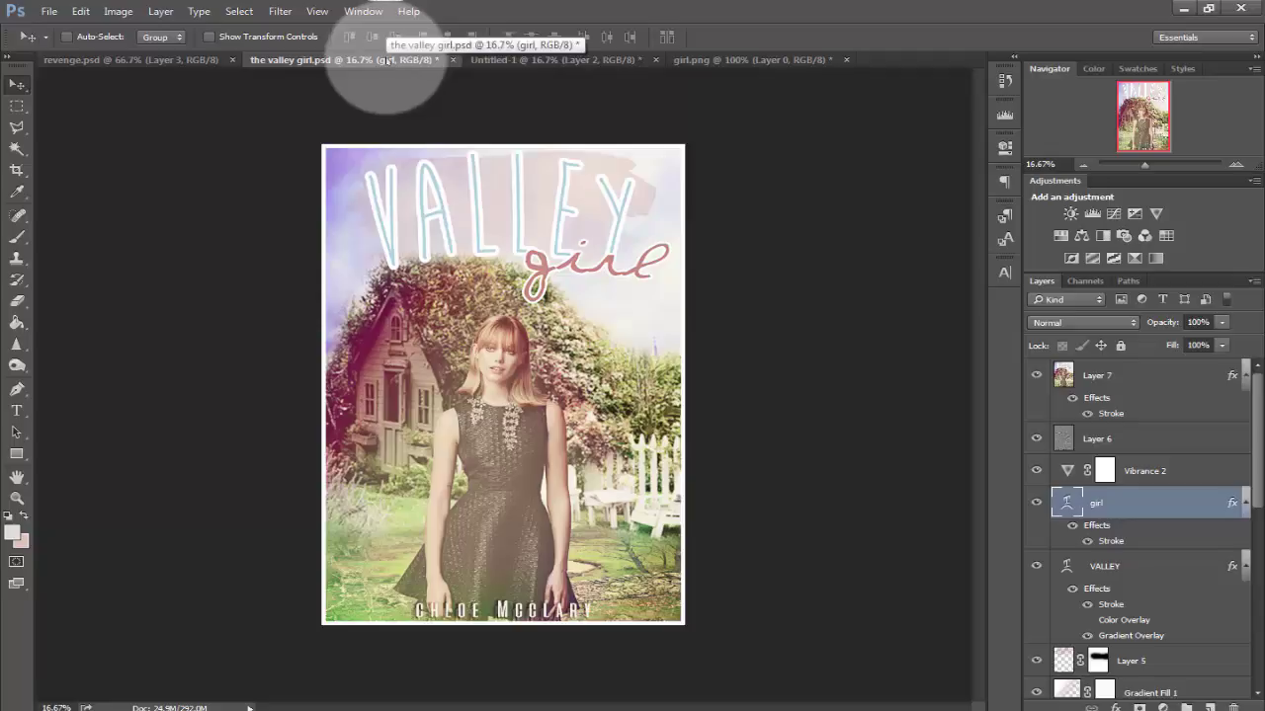
ctrl+click(1119, 568)
mouse_move(628, 470)
mouse_down()
mouse_move(623, 494)
mouse_move(633, 474)
mouse_up()
drag(695, 212, 740, 58)
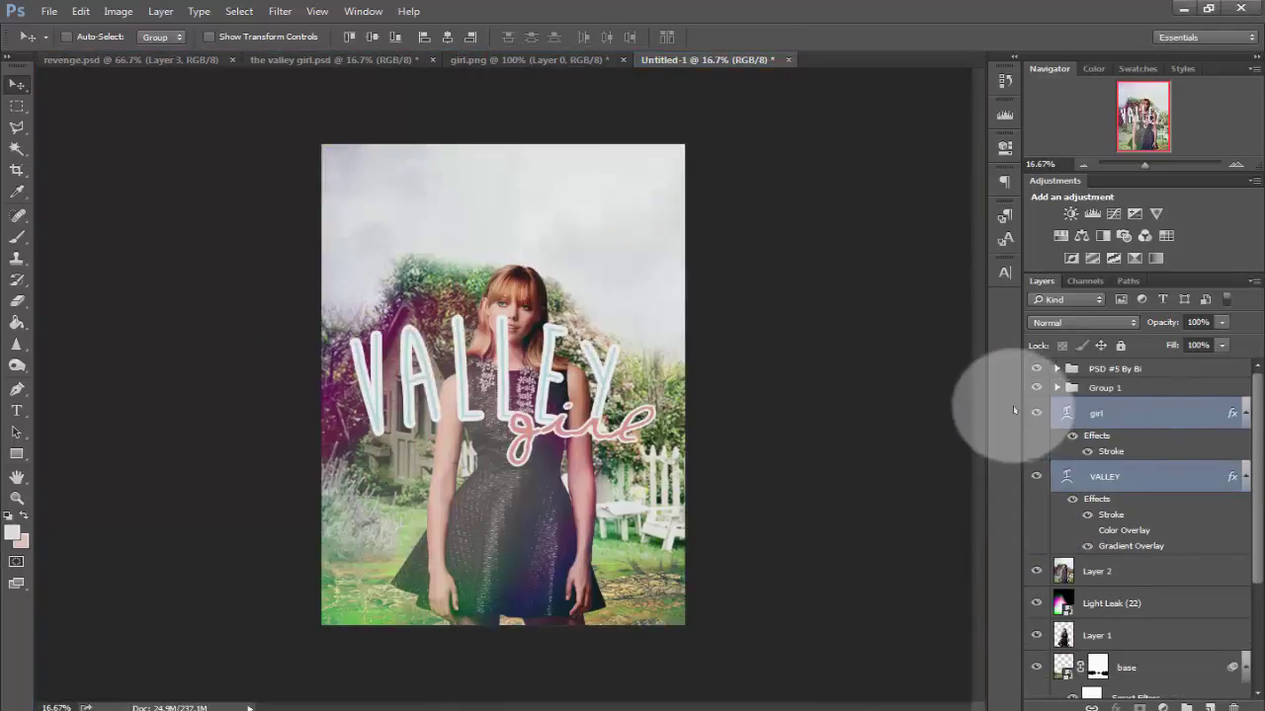
drag(450, 357, 557, 212)
Hide Layer 2, then scale down the woman on Layer 1 and reposition her below the title
scroll(1164, 578, down, 1)
click(1162, 581)
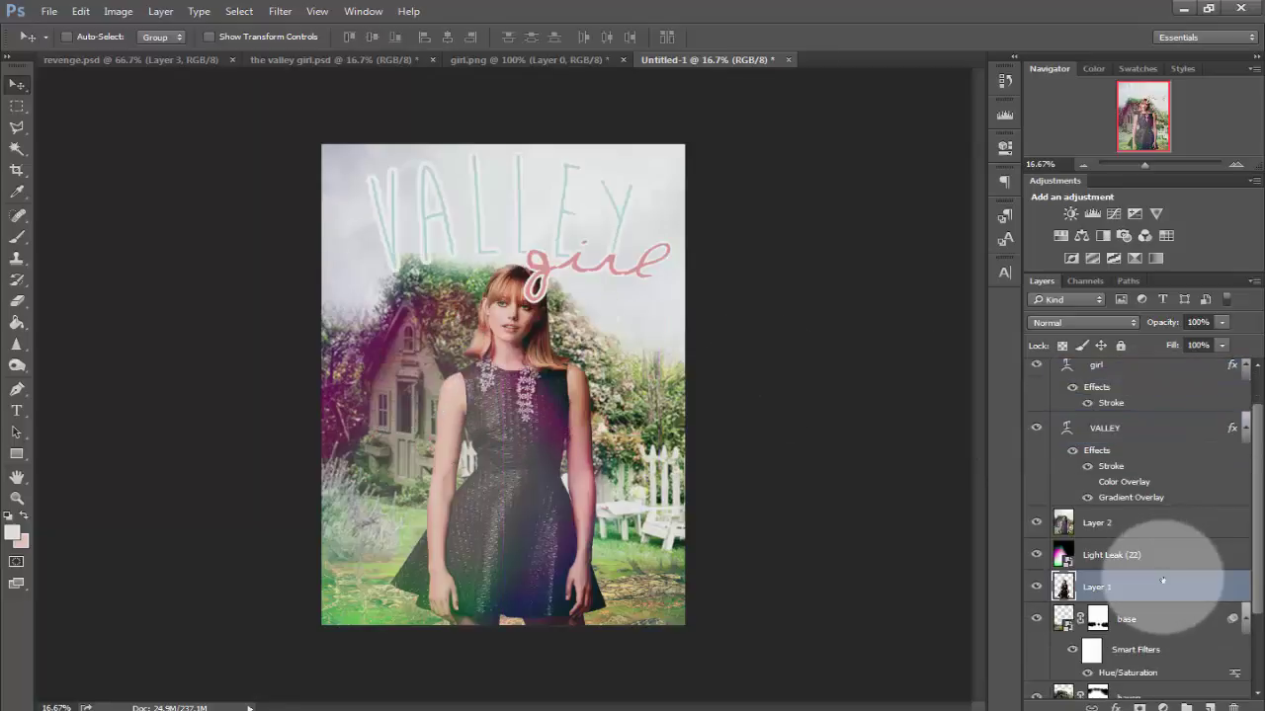
key(ctrl+t)
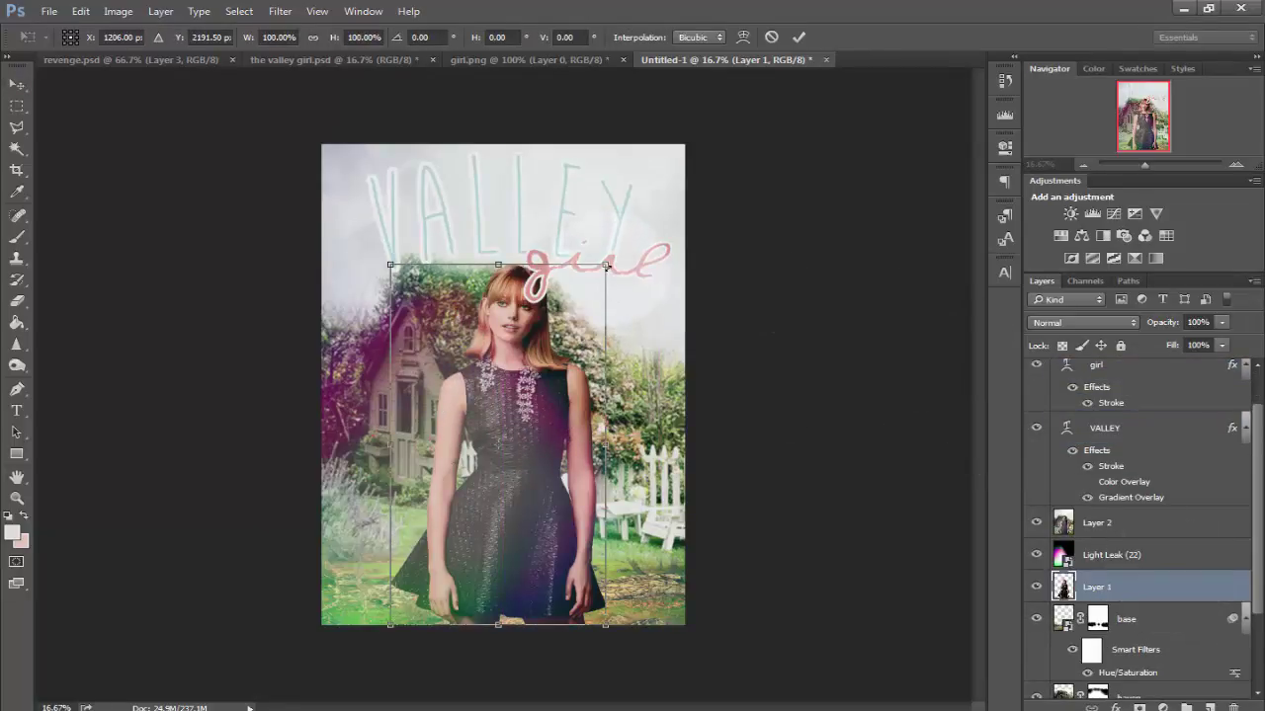
click(1036, 523)
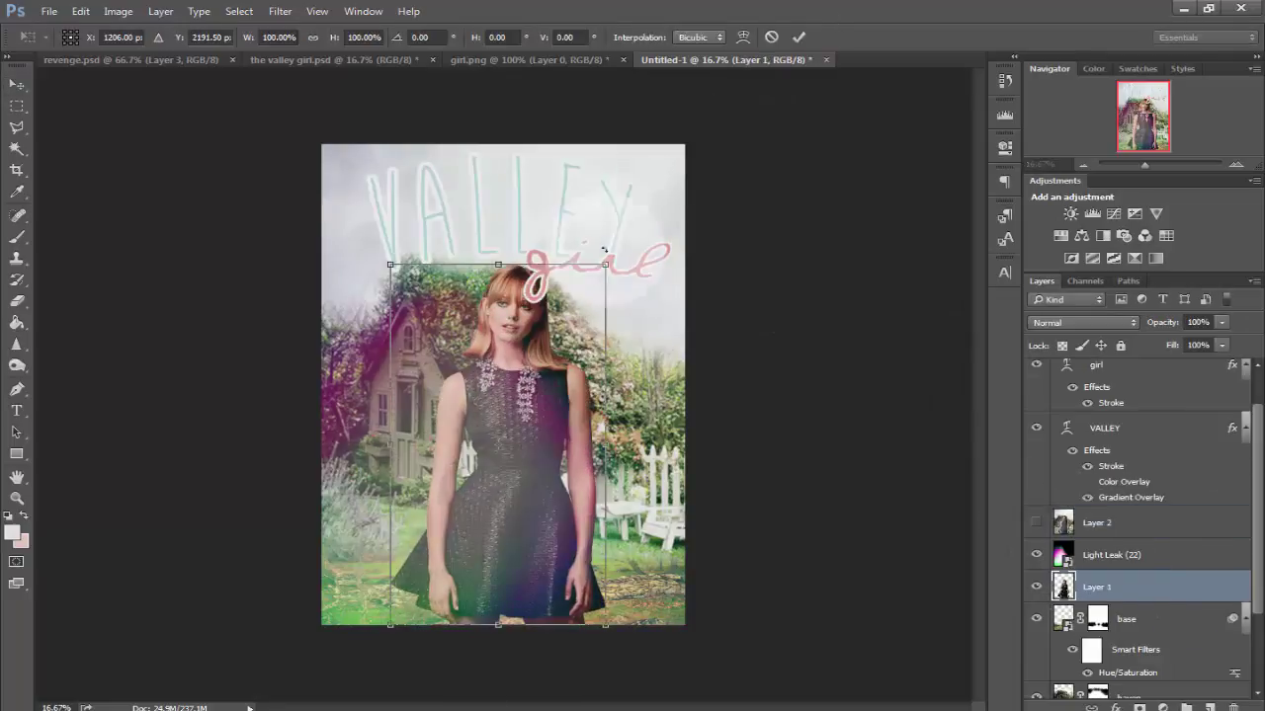
drag(604, 264, 576, 314)
click(798, 37)
drag(559, 481, 574, 495)
Copy the VALLEY text's layer style and paste it onto a new layer in girl.png
drag(1258, 428, 1263, 397)
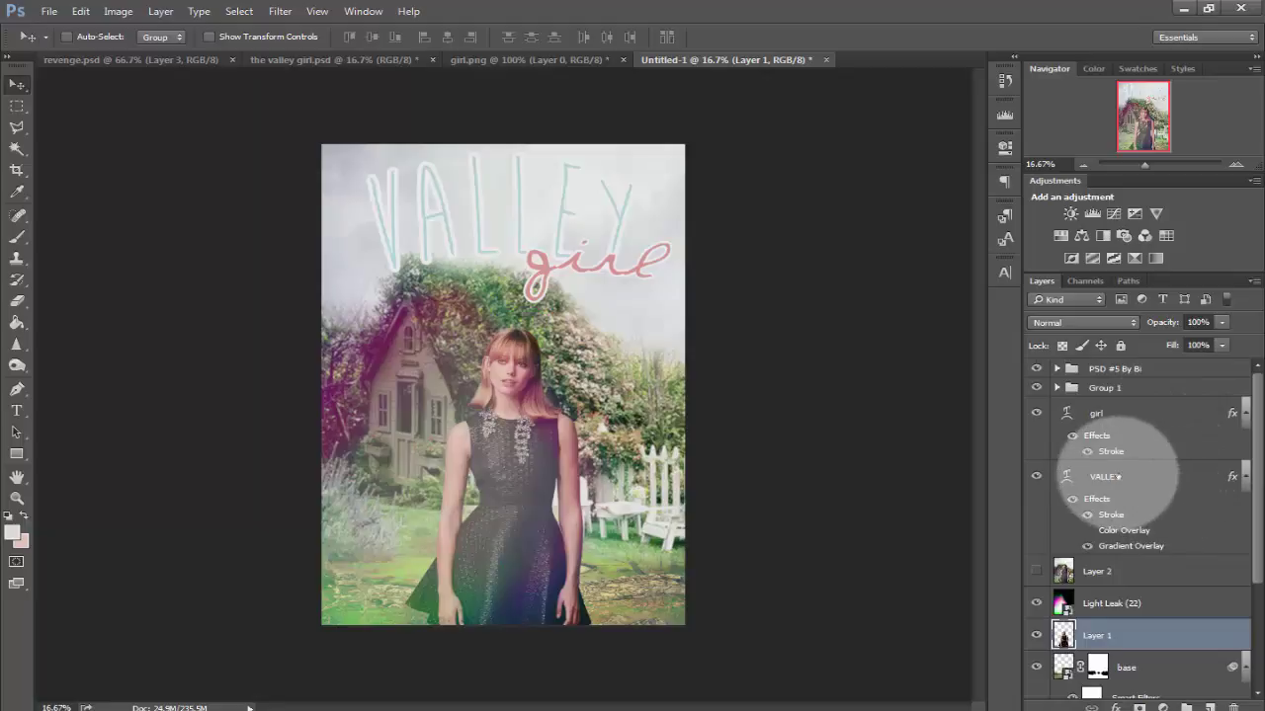
click(1104, 476)
right_click(1107, 475)
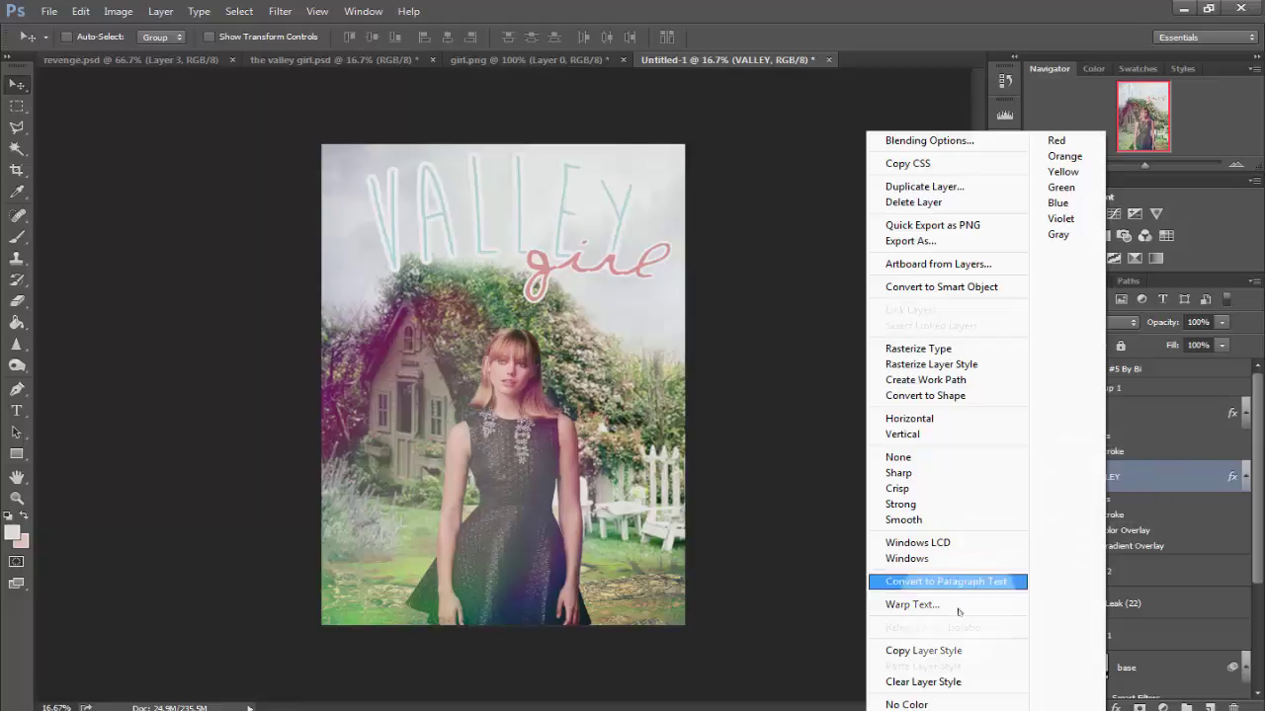
click(944, 650)
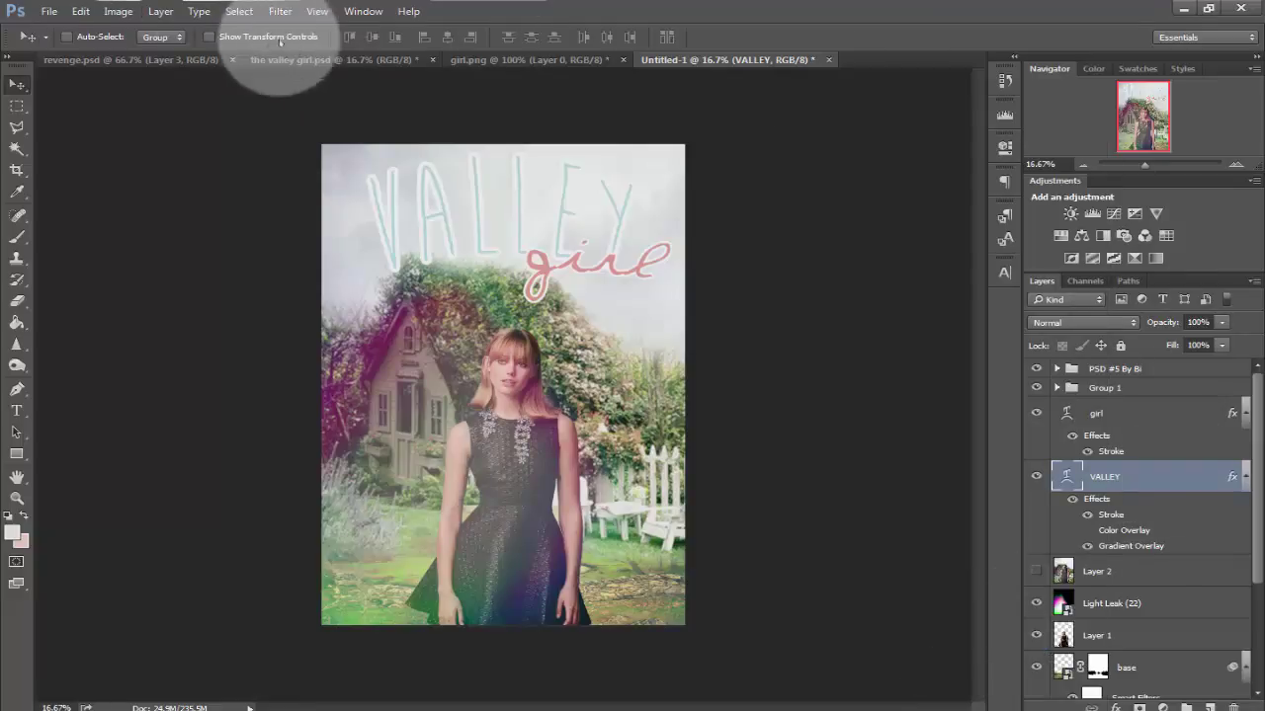
click(469, 61)
right_click(1080, 438)
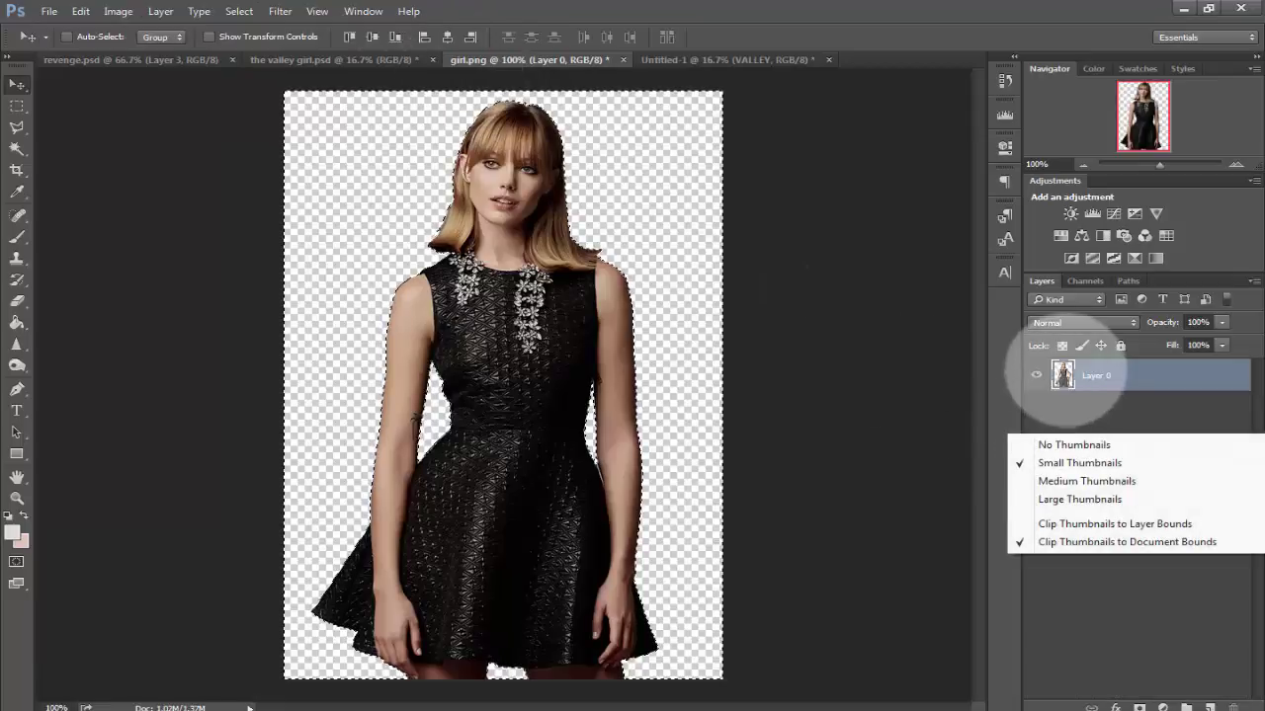
click(1157, 635)
click(1209, 709)
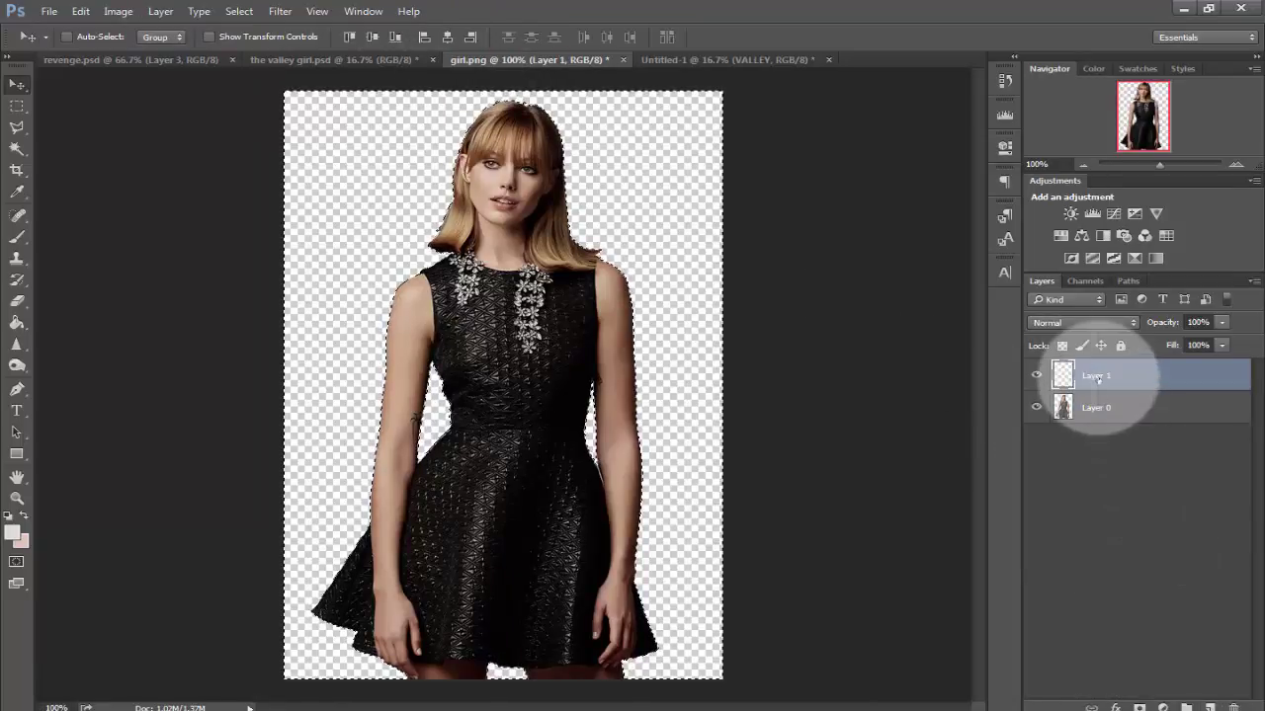
right_click(1097, 377)
click(953, 444)
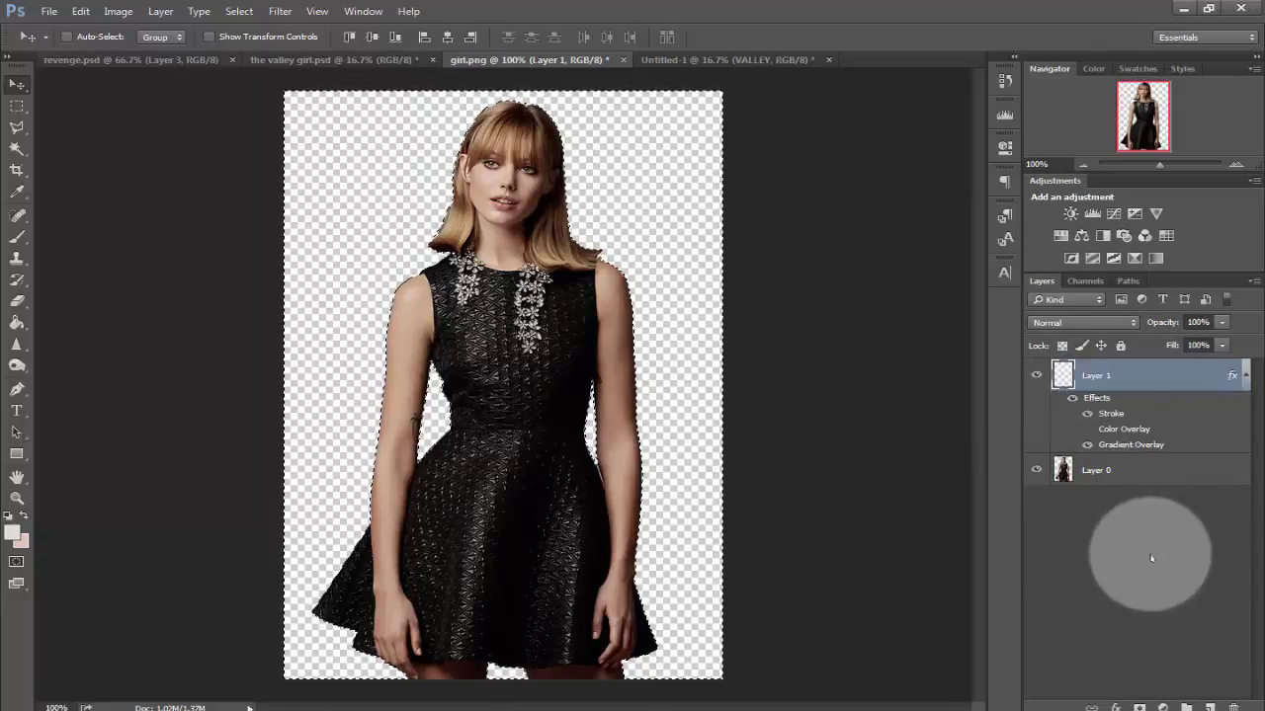
Return to the poster, scale the Light Leak (22) layer to about 28% width and 32% height, and reposition it over the cottage and woman
click(704, 62)
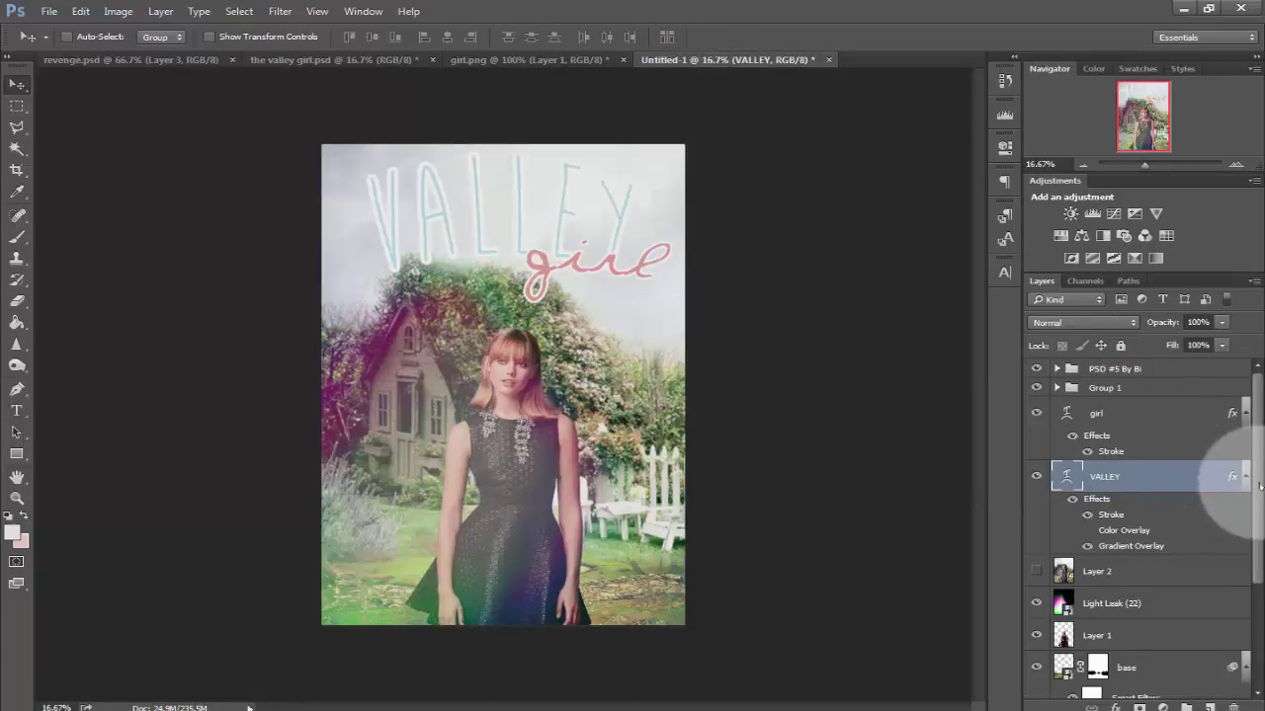
click(1125, 603)
key(ctrl+t)
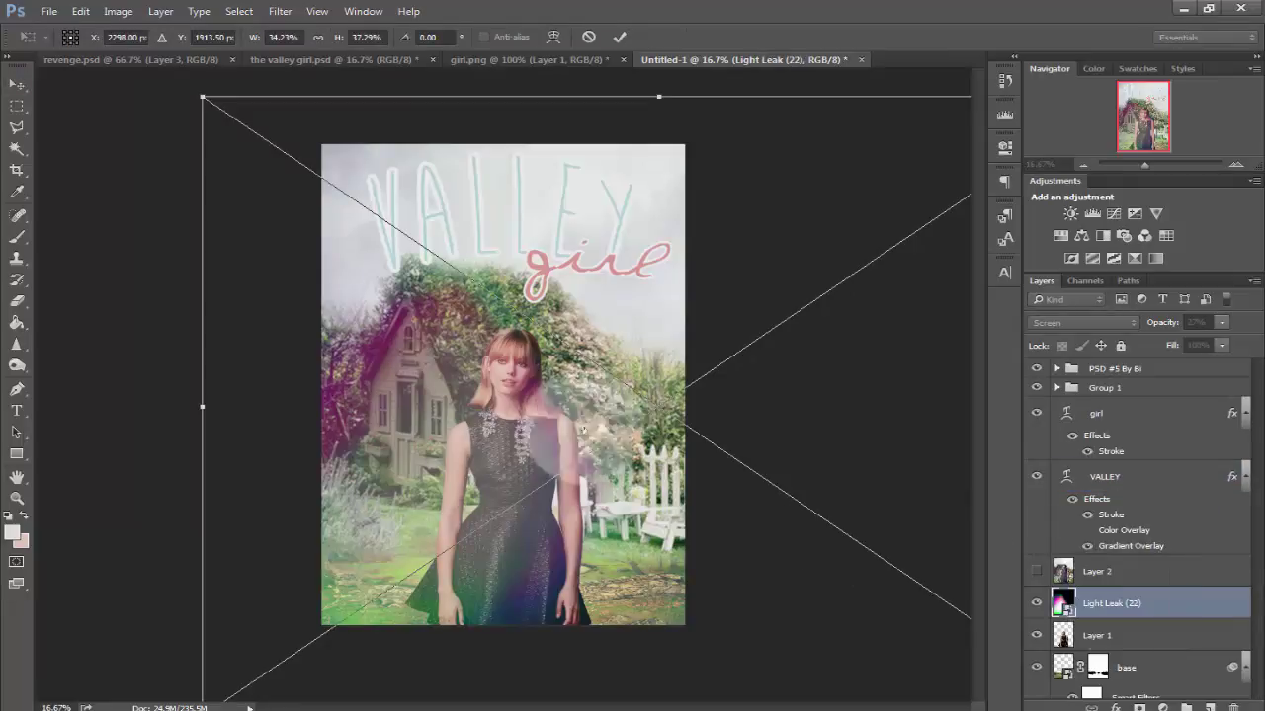
drag(202, 99, 370, 178)
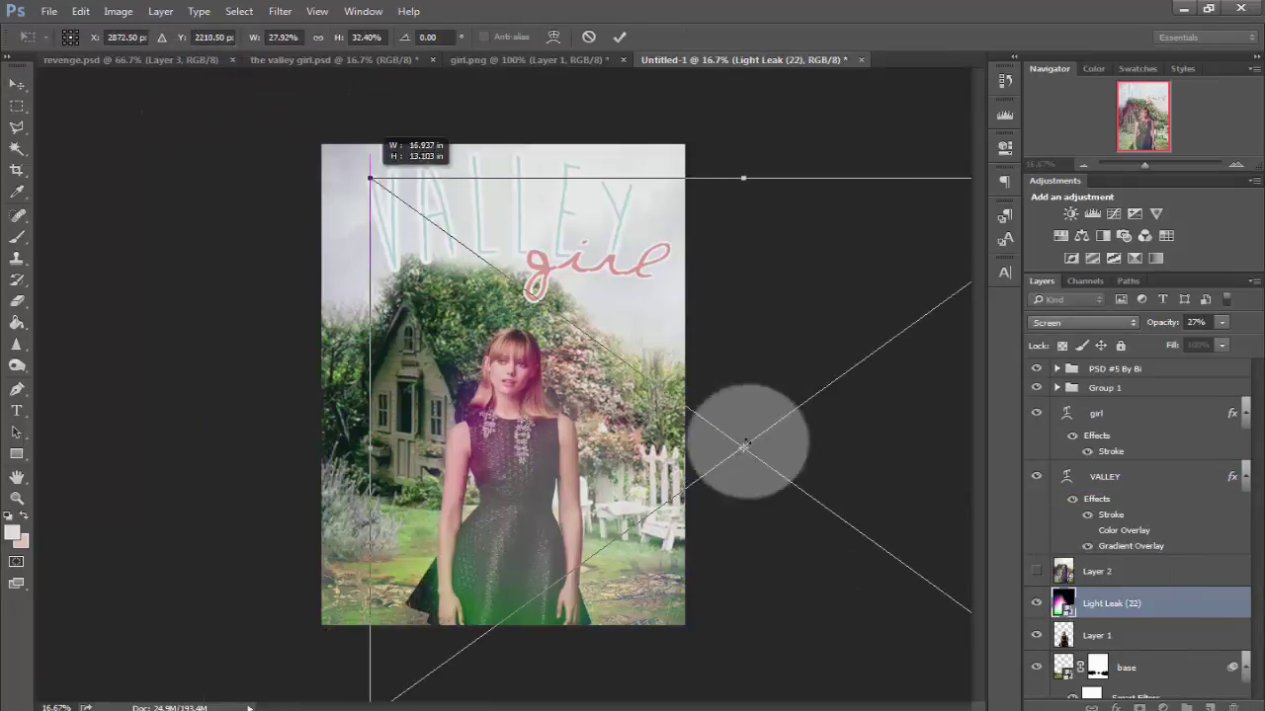
drag(745, 446, 605, 426)
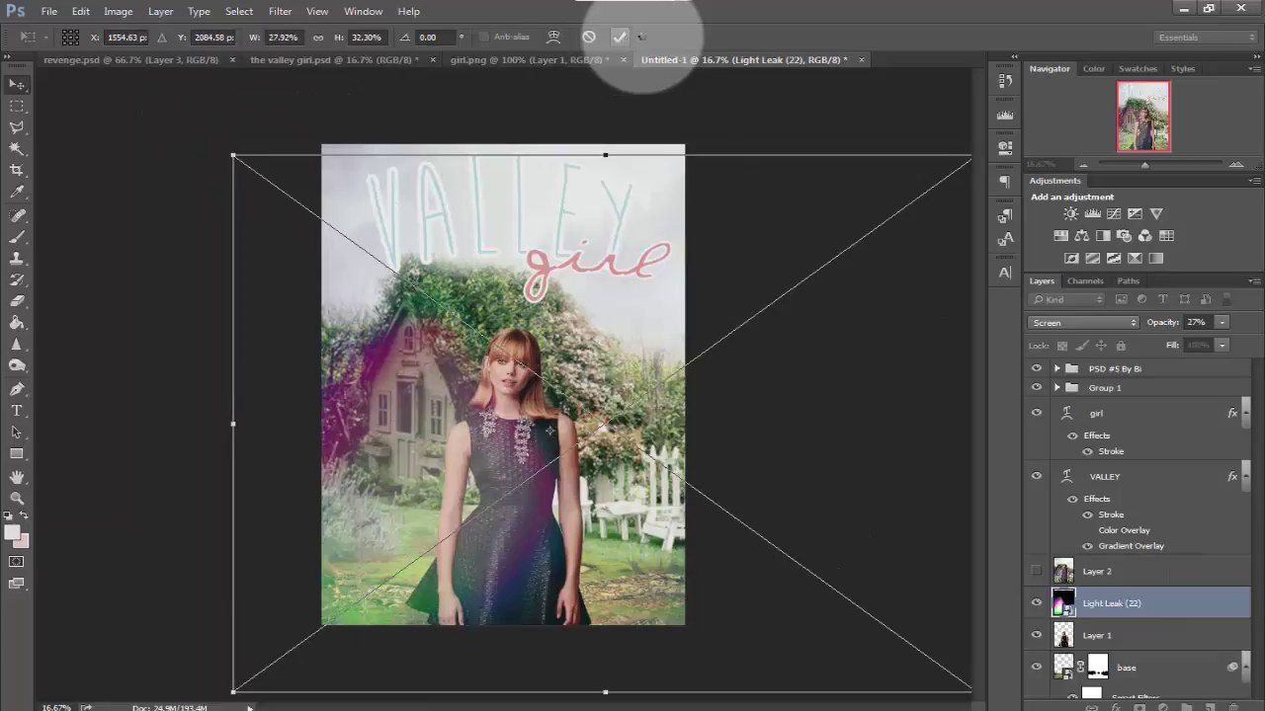
click(620, 37)
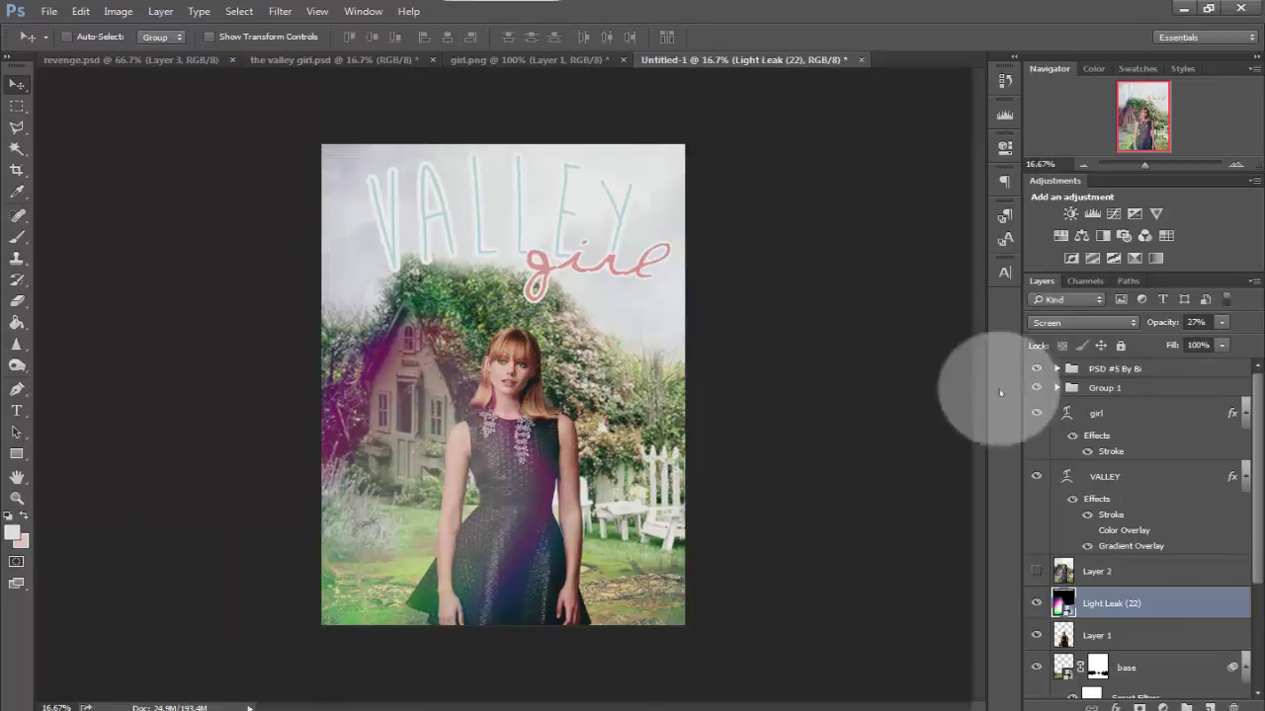
Copy the pink brush stroke on Layer 5 of the valley girl.psd to above the light leak, behind the poster's title
click(493, 60)
click(292, 60)
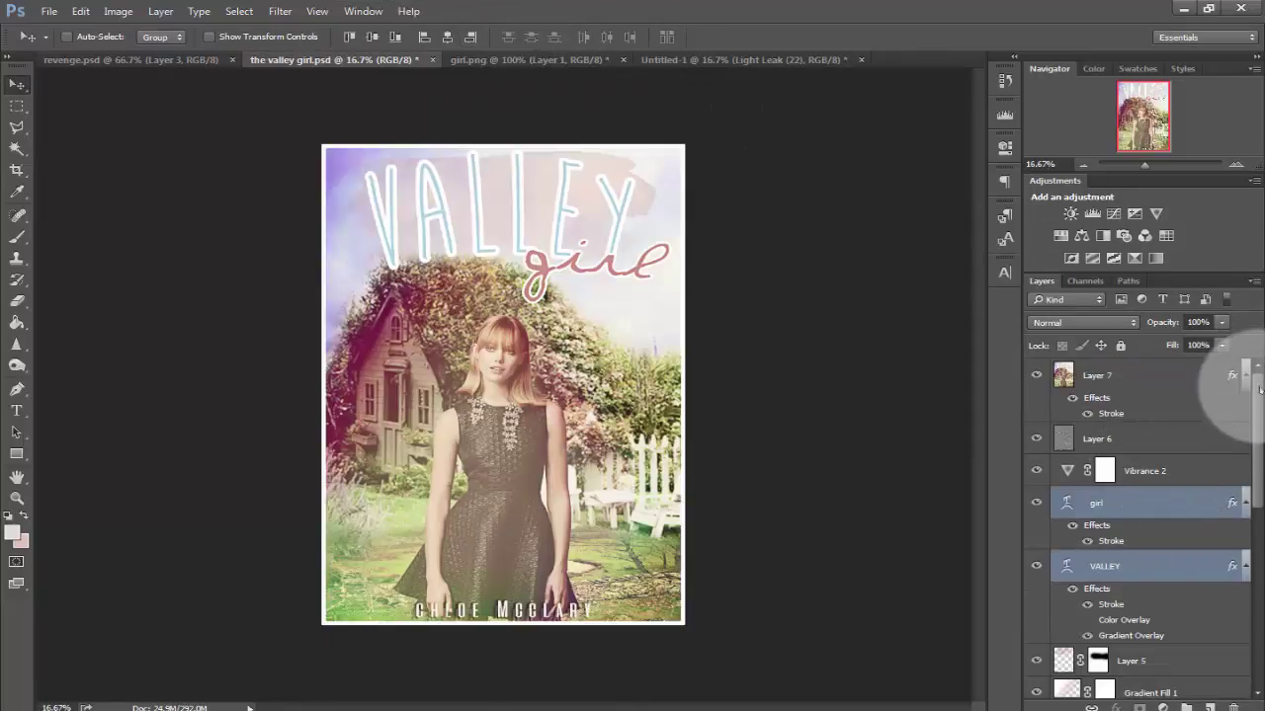
drag(1260, 390, 1260, 454)
click(1151, 496)
drag(751, 61, 790, 233)
drag(482, 268, 739, 379)
drag(818, 233, 781, 61)
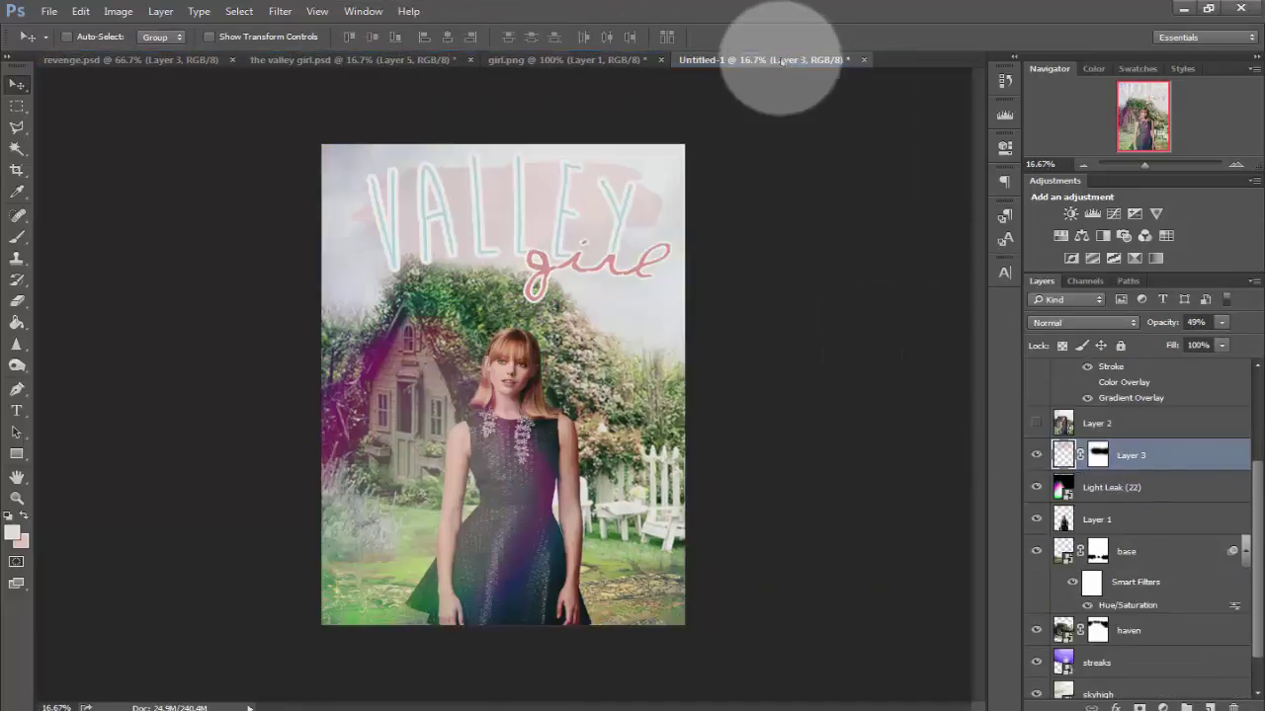
Sample colours from the poster image with the Eyedropper, picking a pale pink as the foreground colour
drag(1260, 454, 1261, 410)
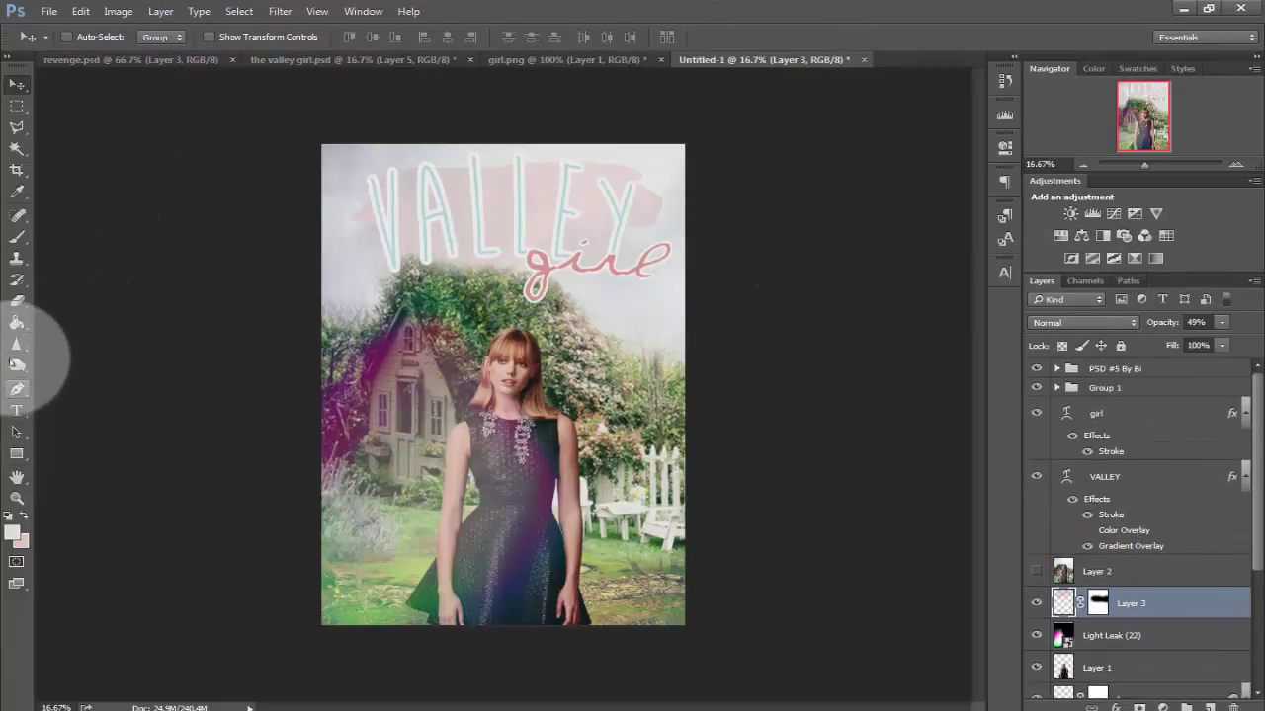
click(17, 191)
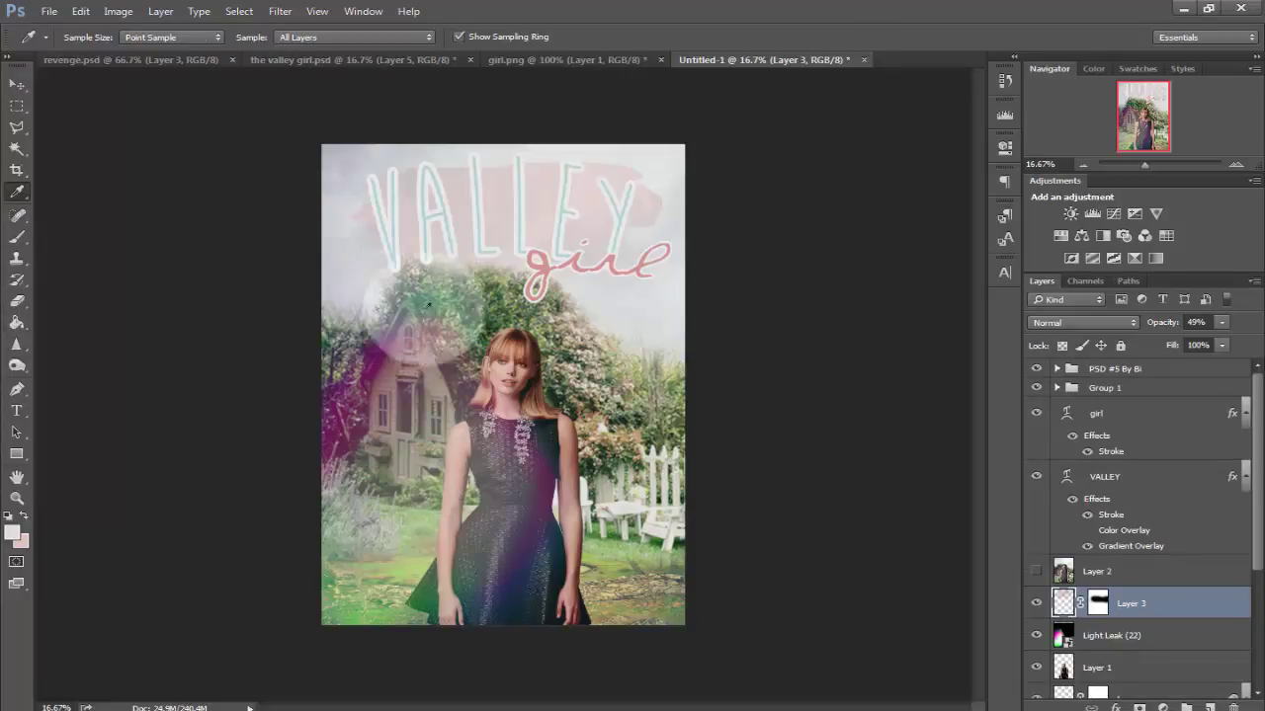
click(469, 299)
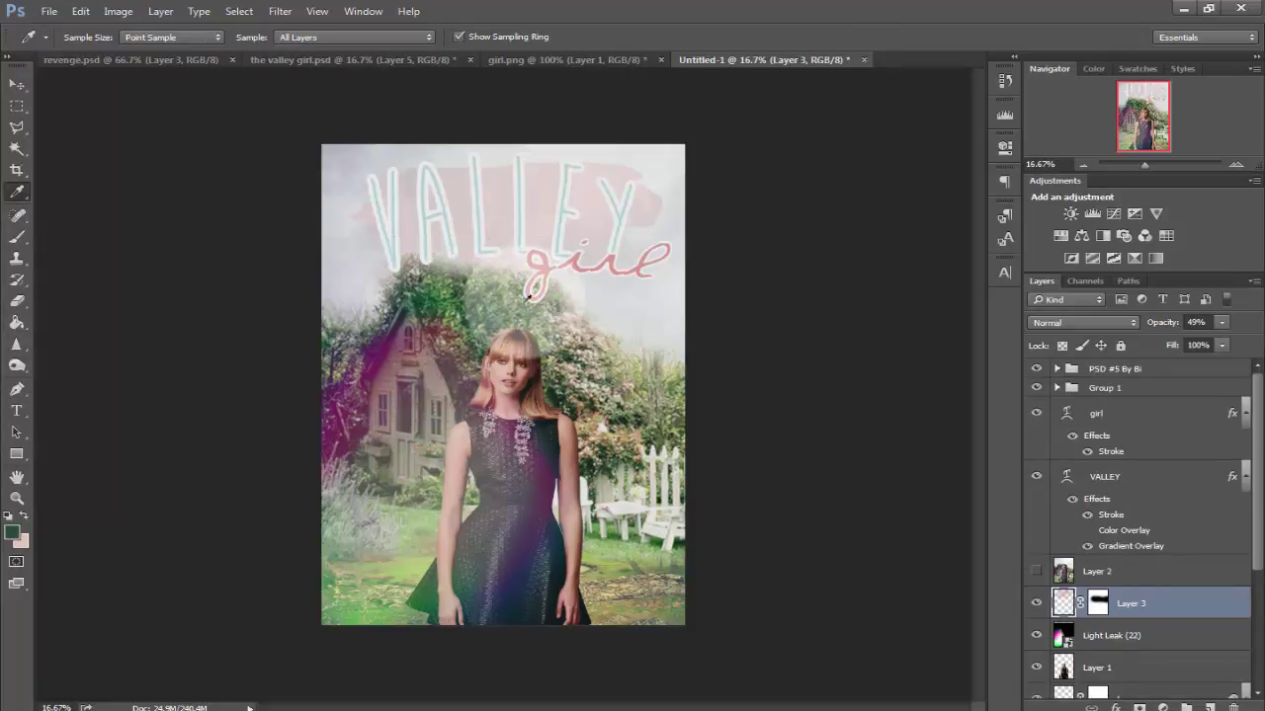
drag(529, 294, 583, 381)
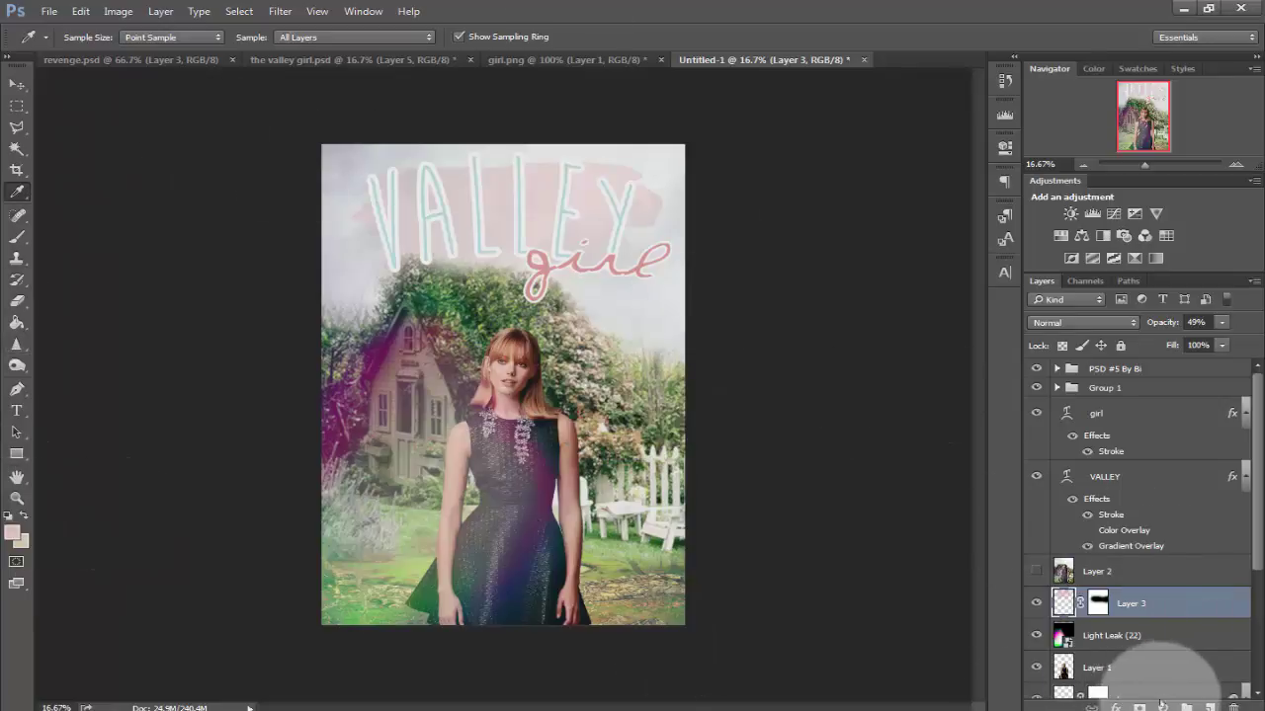
Add a Gradient Map adjustment layer with the pale pink-to-beige colours above Layer 3 and set its blend mode to Soft Light
click(1163, 708)
click(1153, 673)
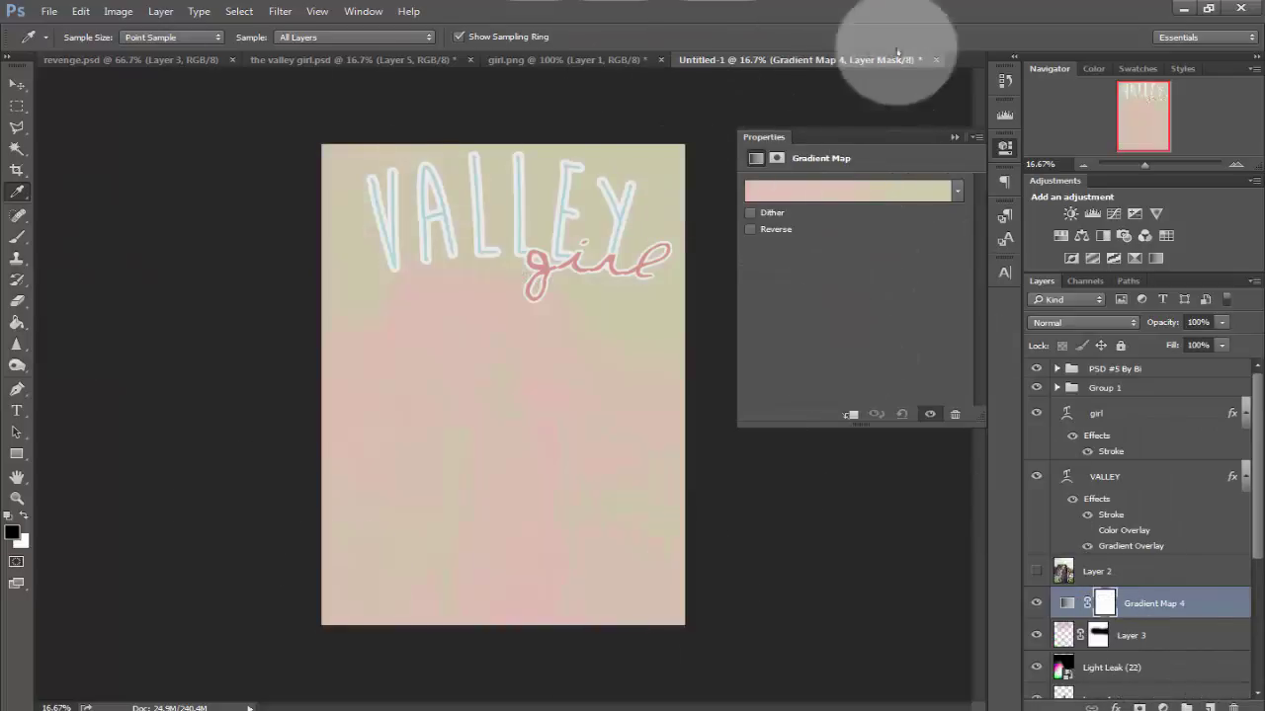
click(1005, 147)
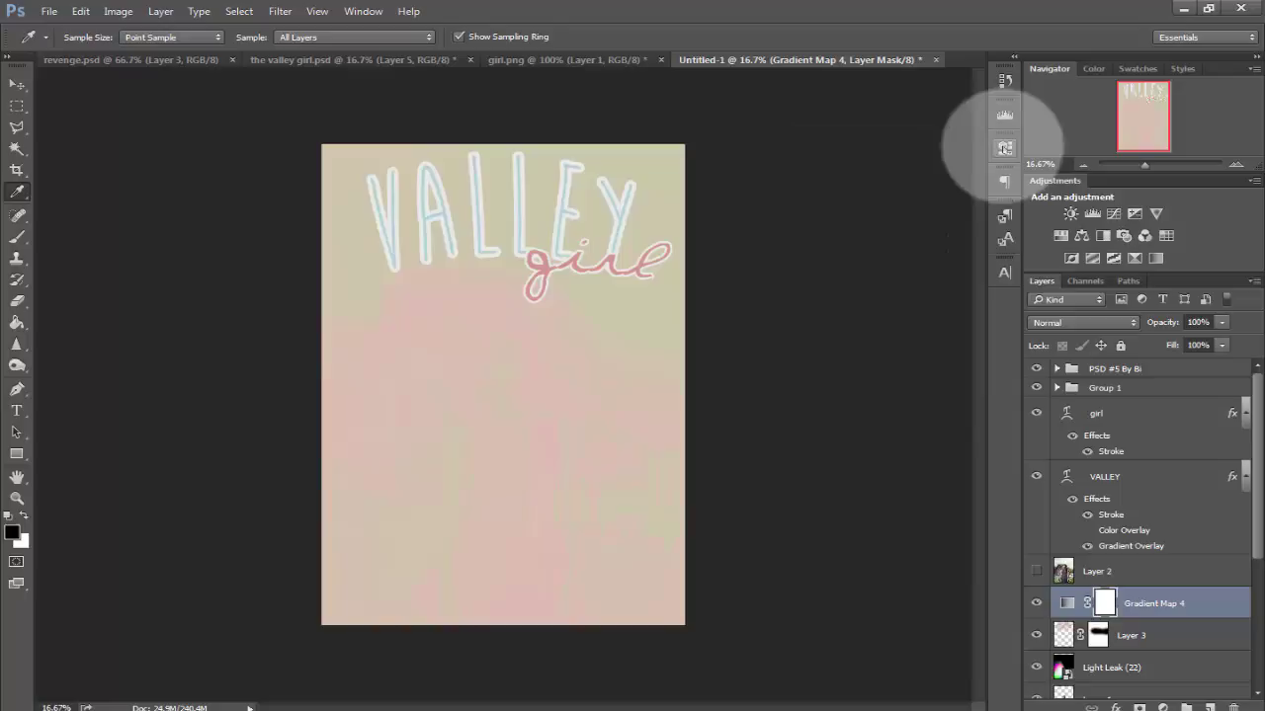
click(1129, 322)
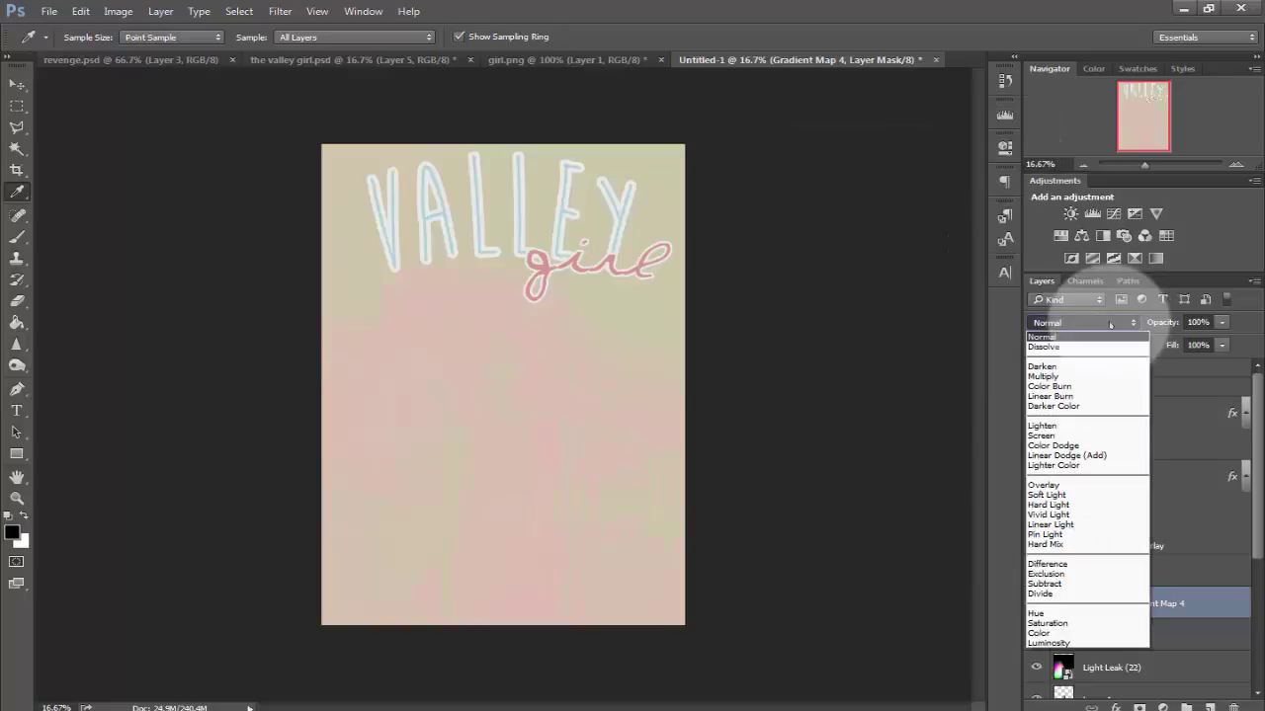
click(1047, 494)
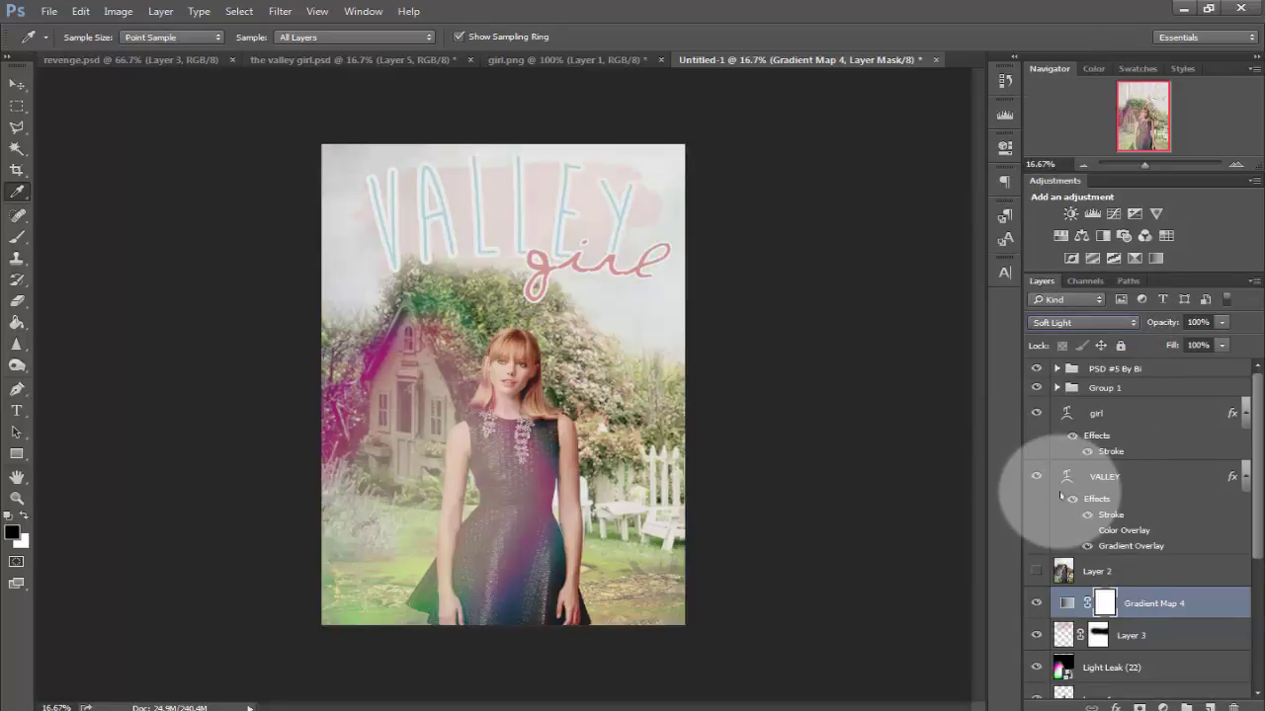
Delete the hidden Layer 2 beneath the VALLEY text
drag(1134, 604, 1136, 578)
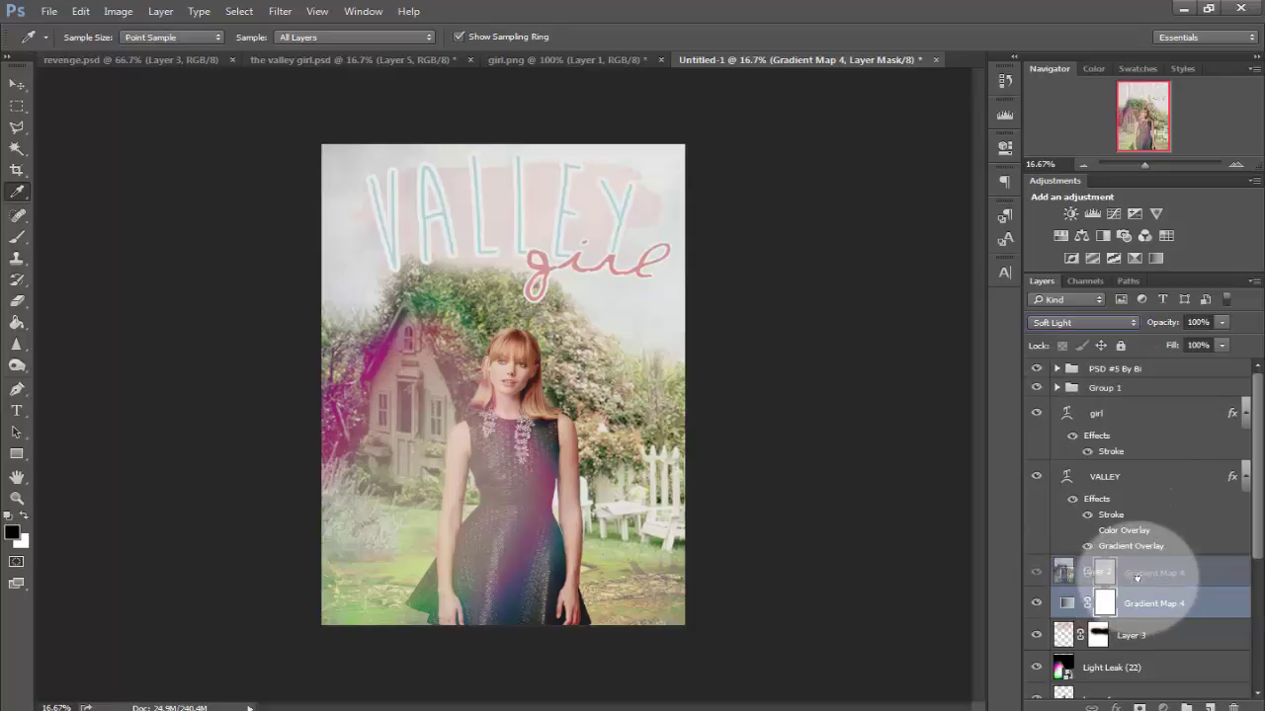
click(1134, 575)
key(Delete)
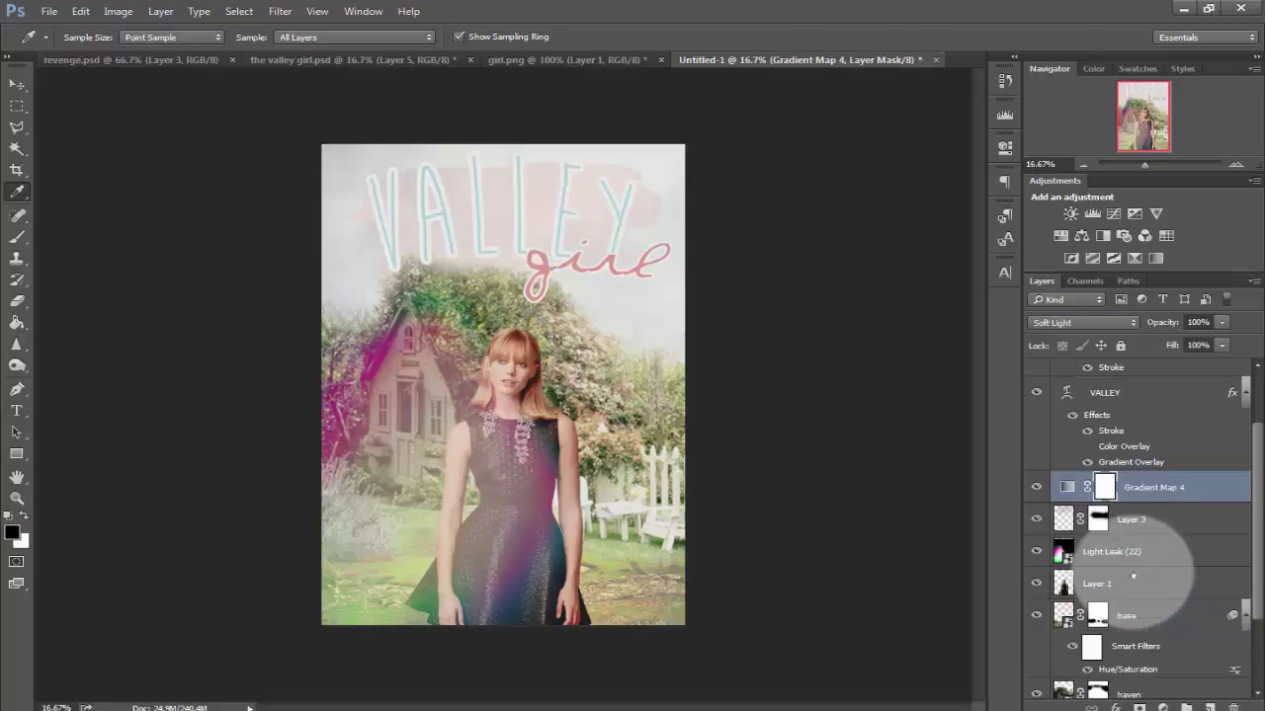
click(1235, 435)
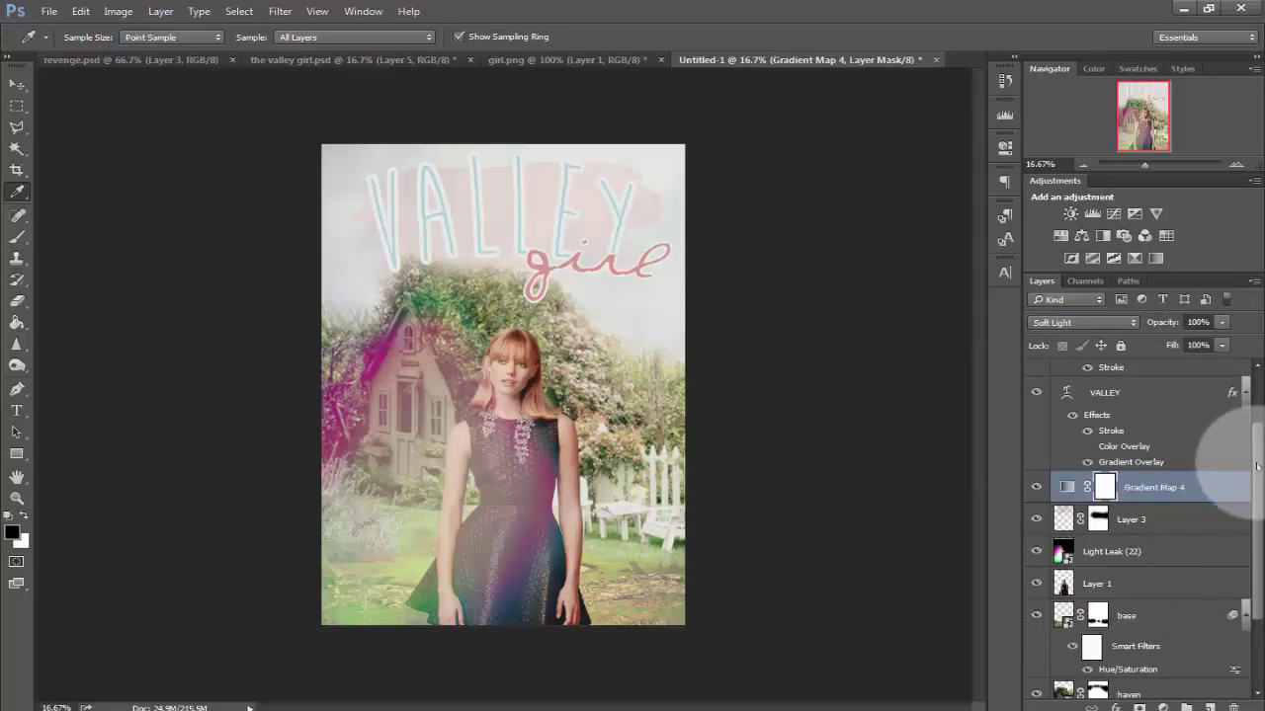
Add a second Gradient Map above the first, using the black-to-white preset with Luminosity blending
click(1177, 681)
click(1164, 707)
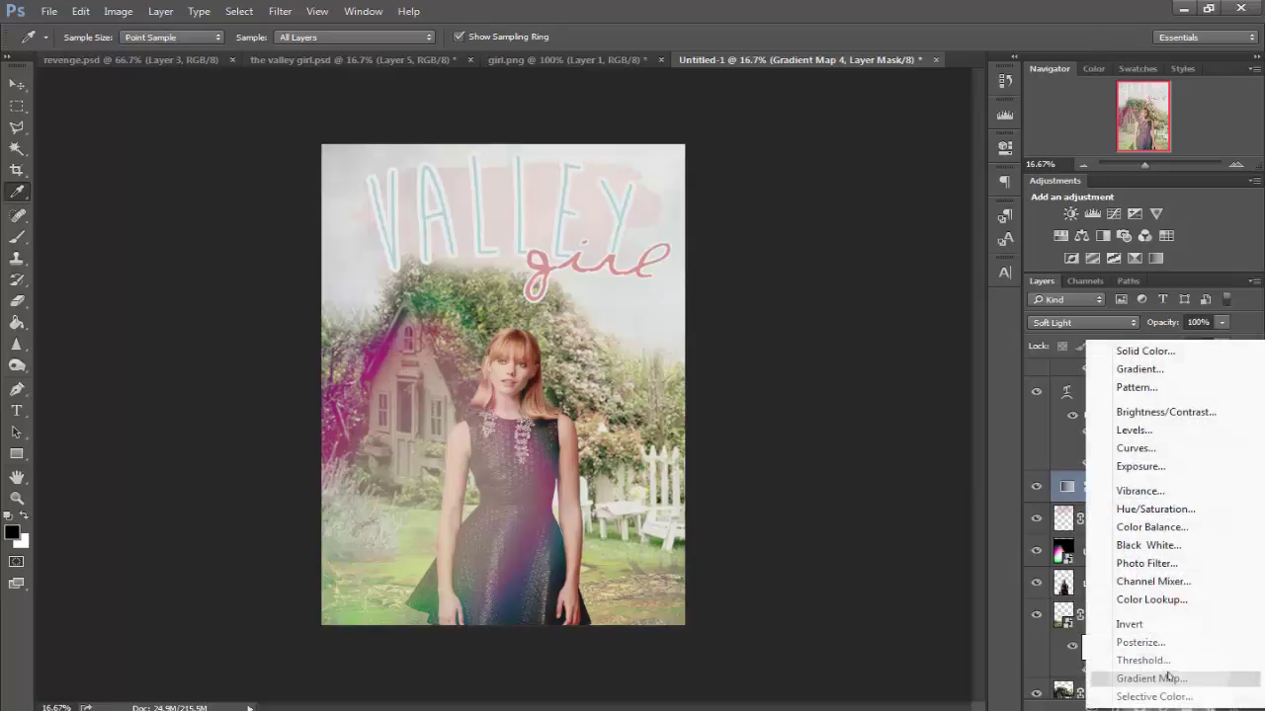
click(1151, 678)
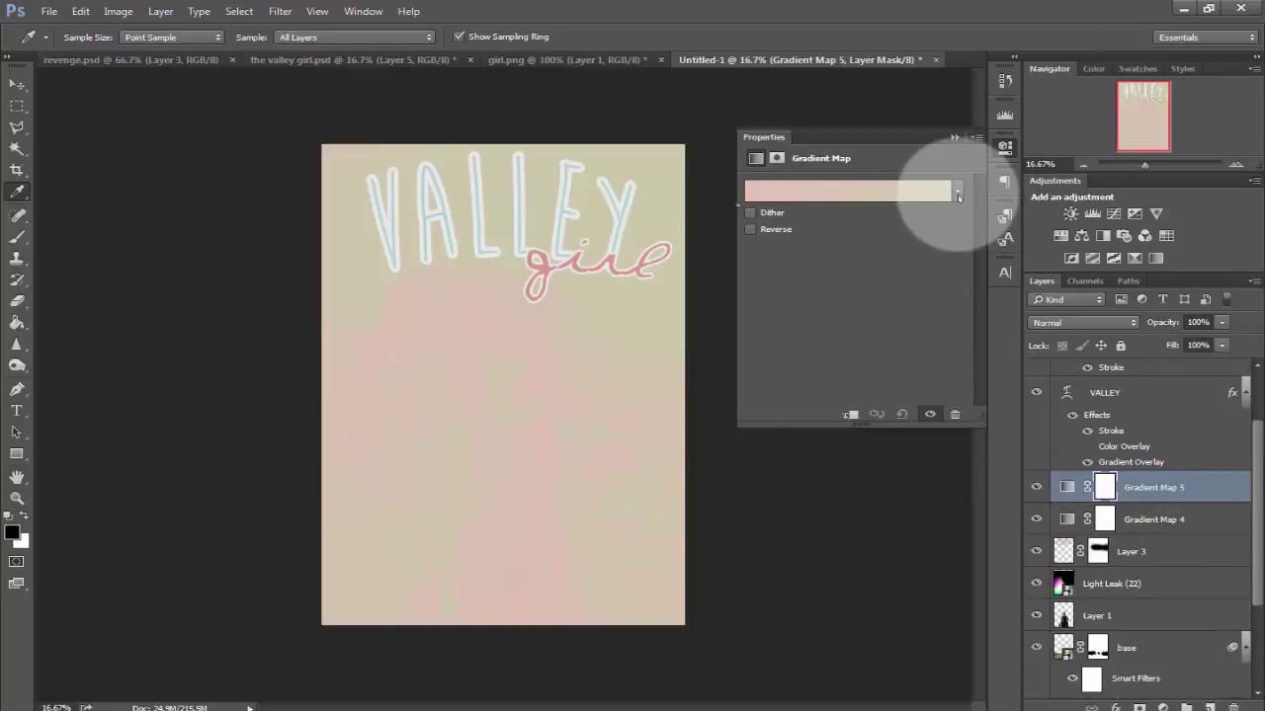
click(958, 197)
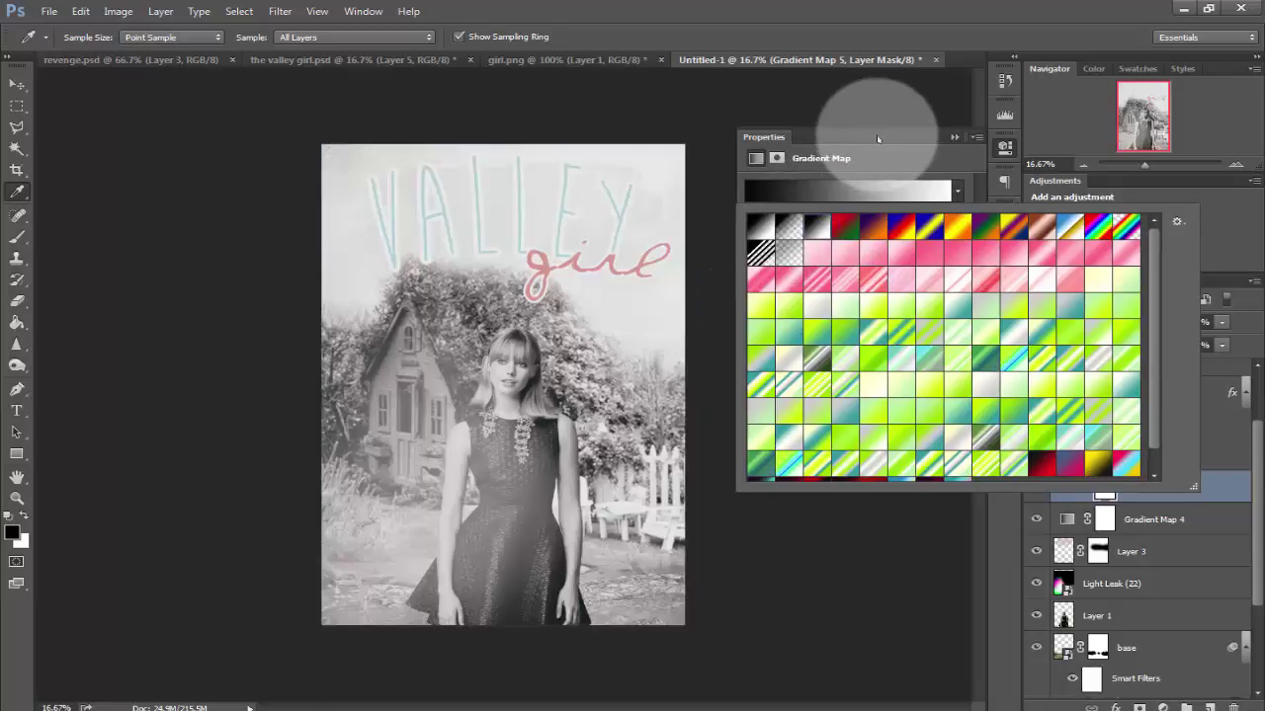
click(877, 138)
click(1004, 146)
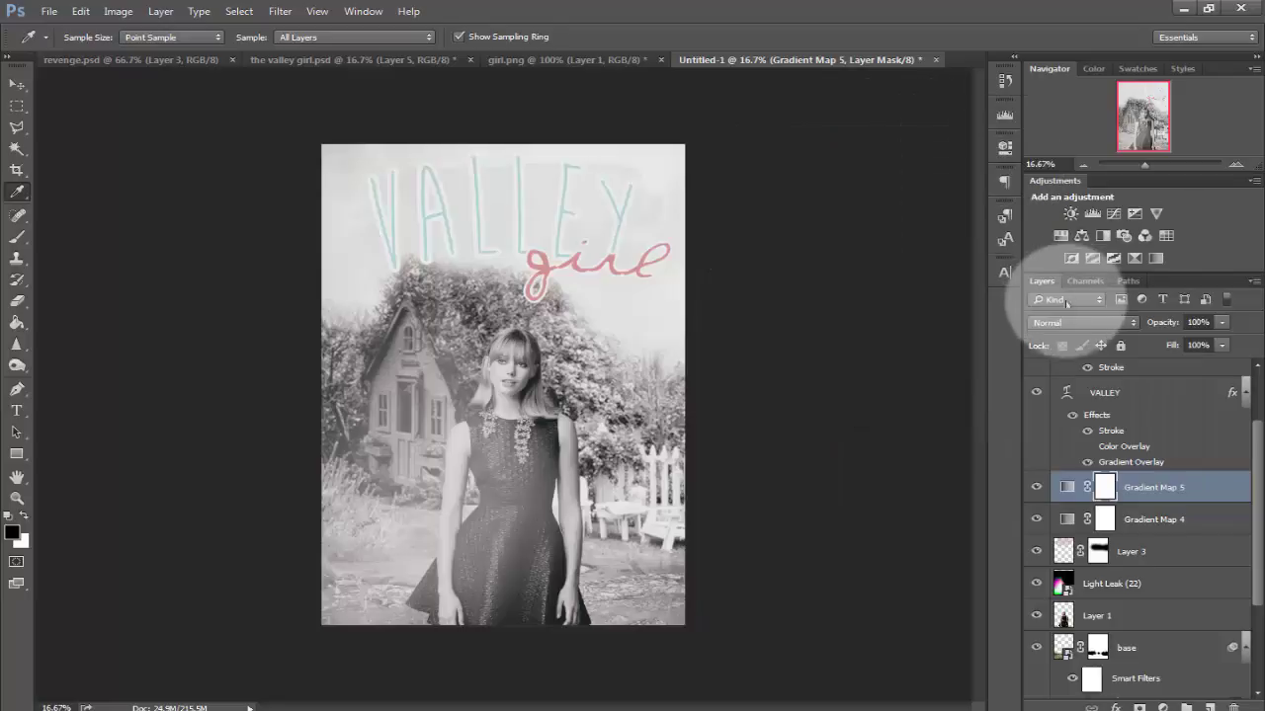
click(1072, 320)
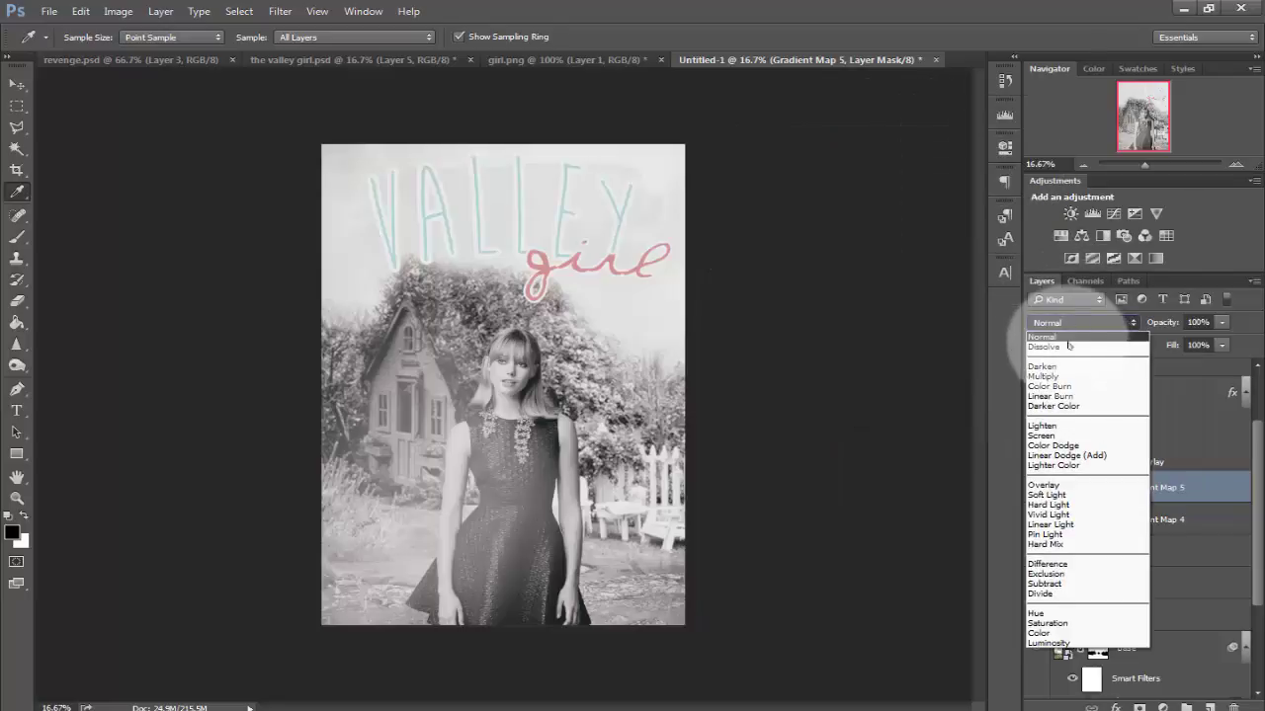
click(1066, 643)
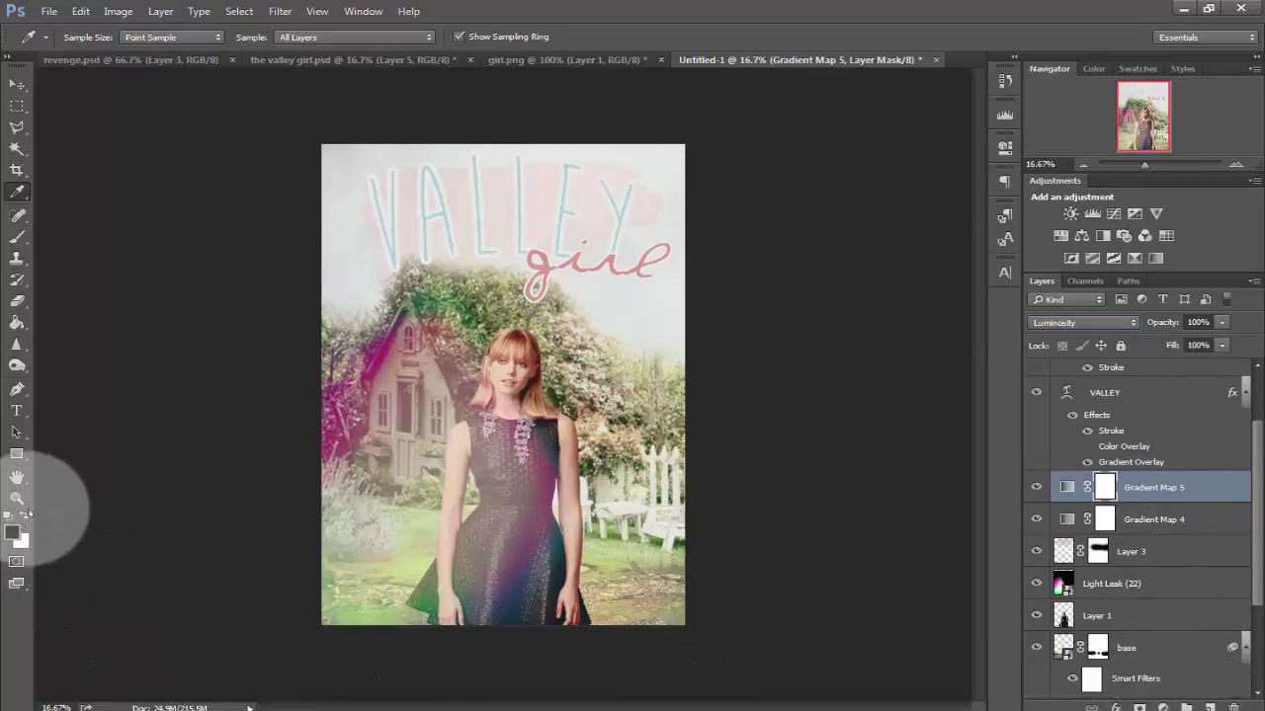
Sample a magenta and a green from the poster image as foreground and background colours, with the VALLEY layer selected instead of a mask
click(1171, 521)
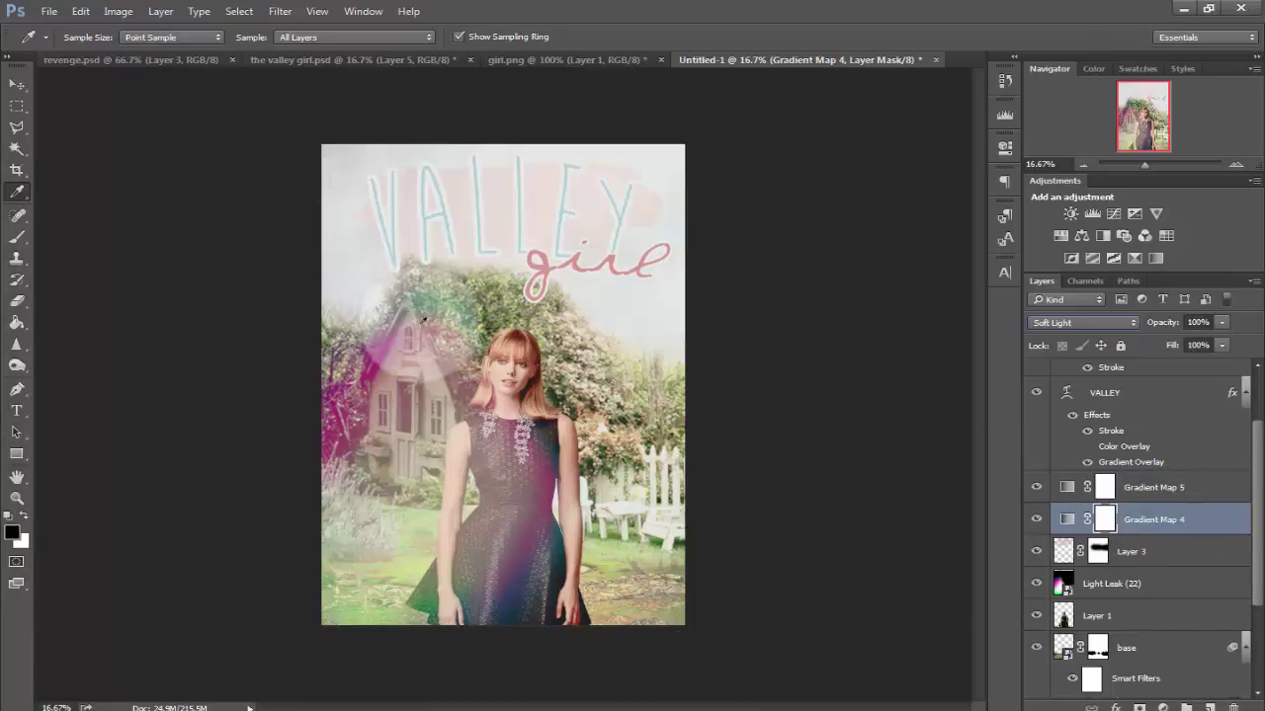
click(460, 296)
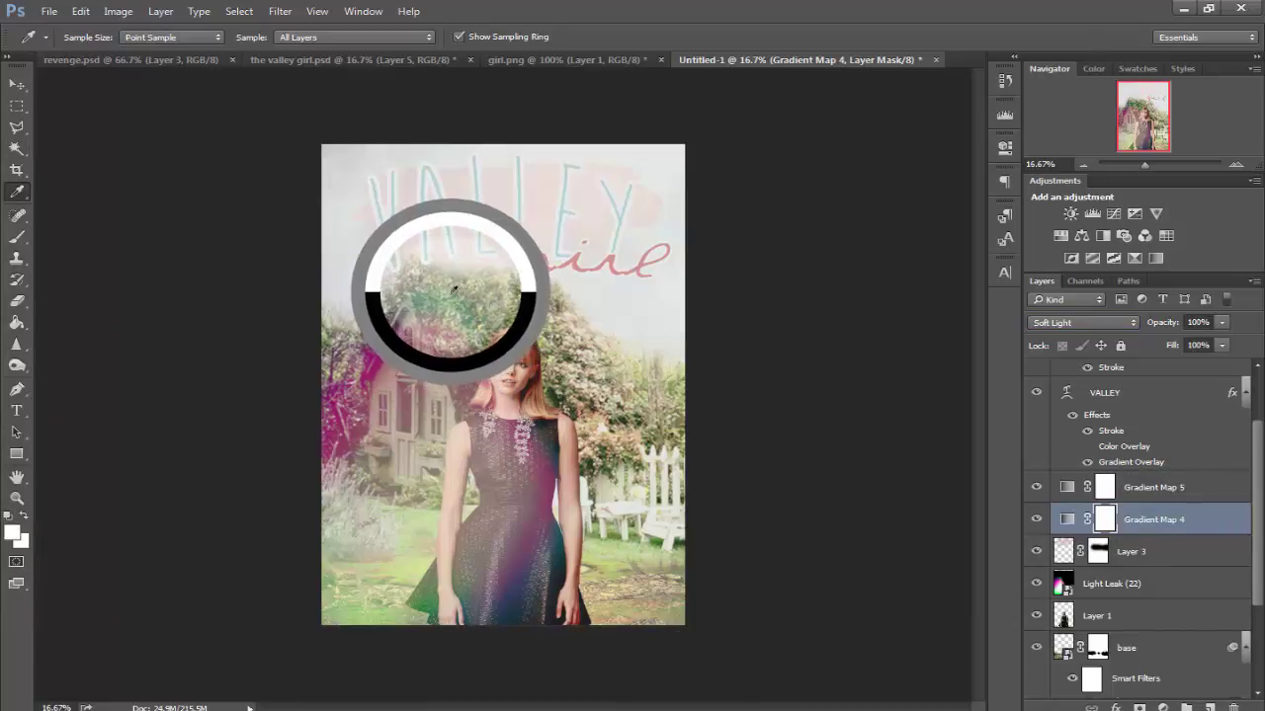
click(1185, 392)
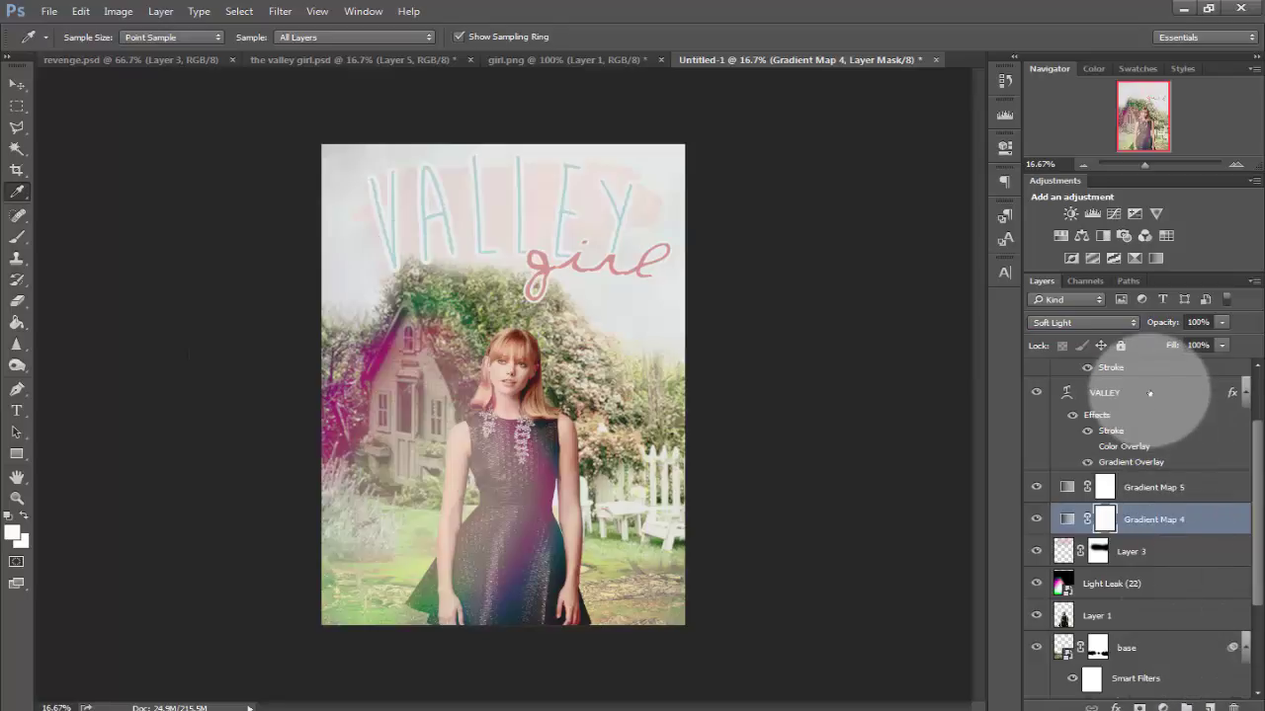
click(466, 268)
Add a magenta-to-green Gradient Map in Soft Light mode and move it below the VALLEY text, above the other gradient maps
click(1162, 708)
click(1129, 678)
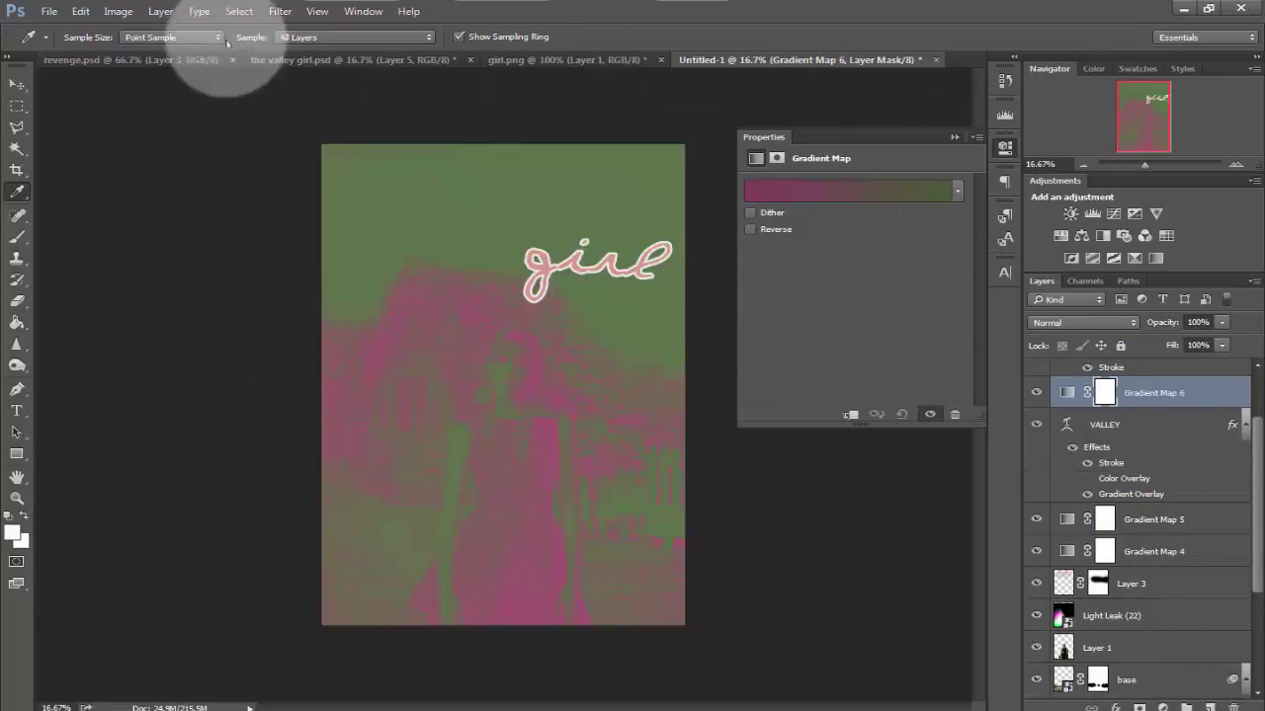
click(1004, 146)
click(1083, 322)
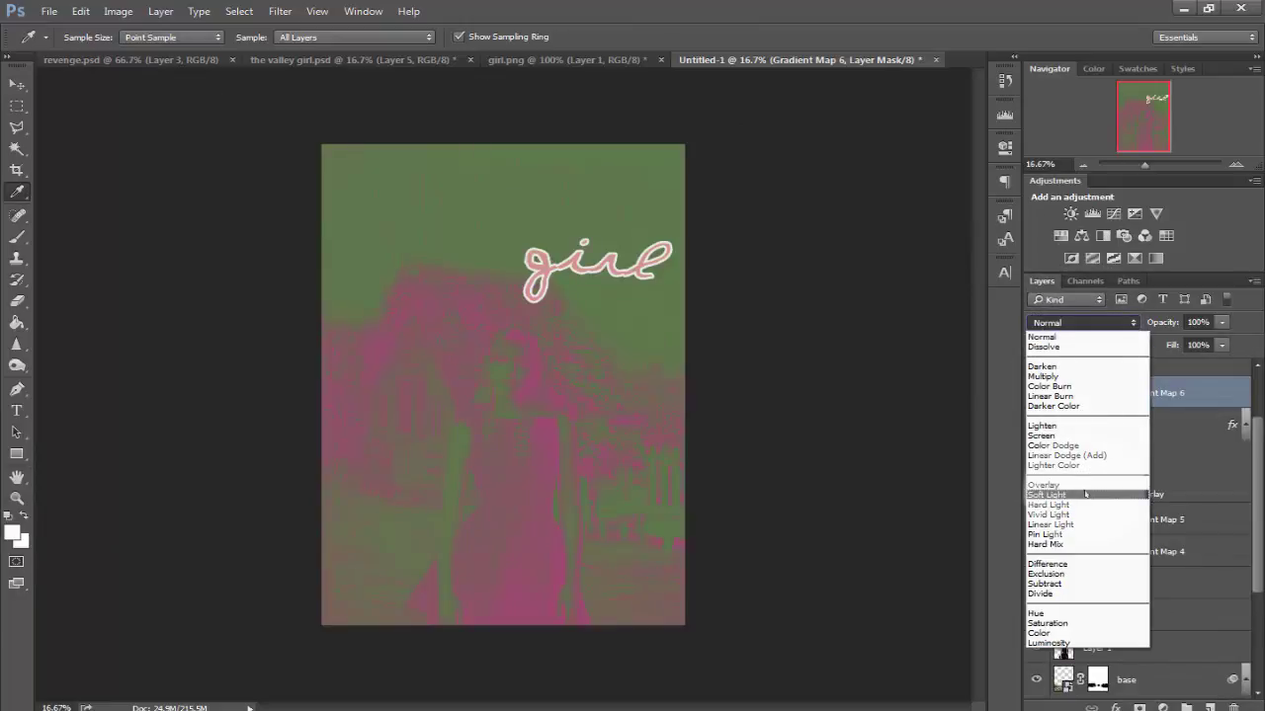
click(1085, 493)
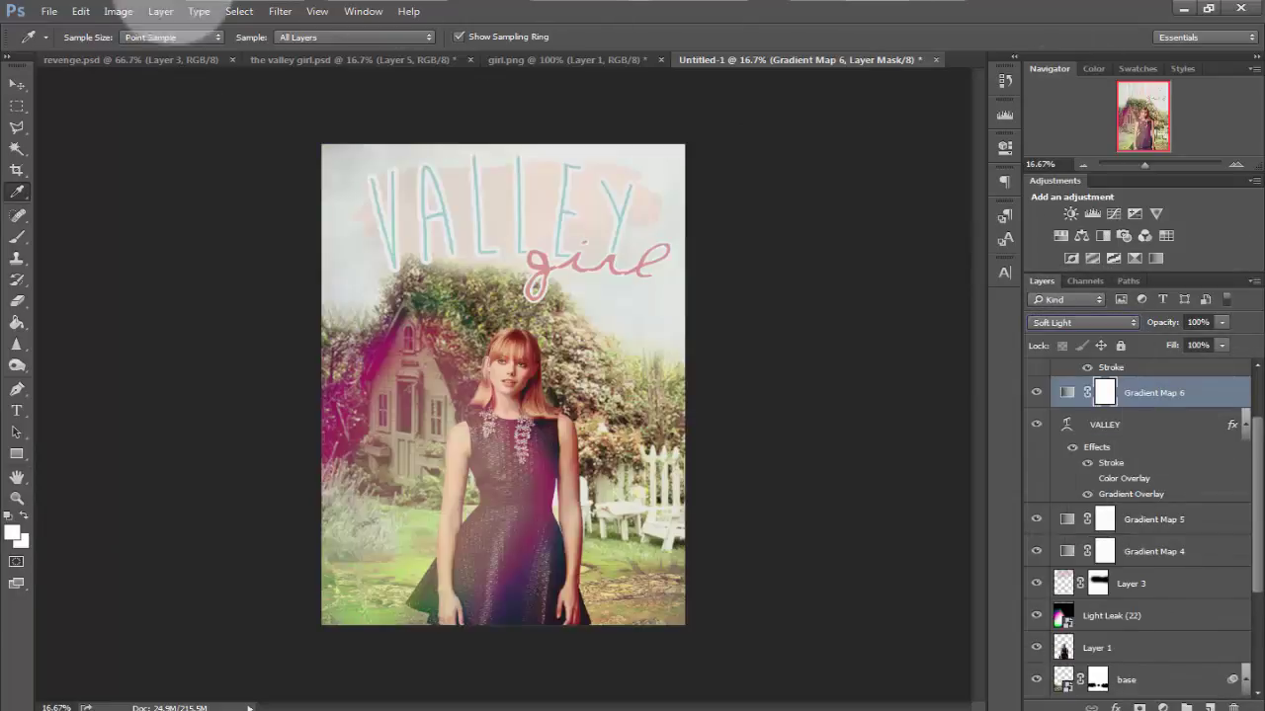
drag(1150, 392, 1136, 488)
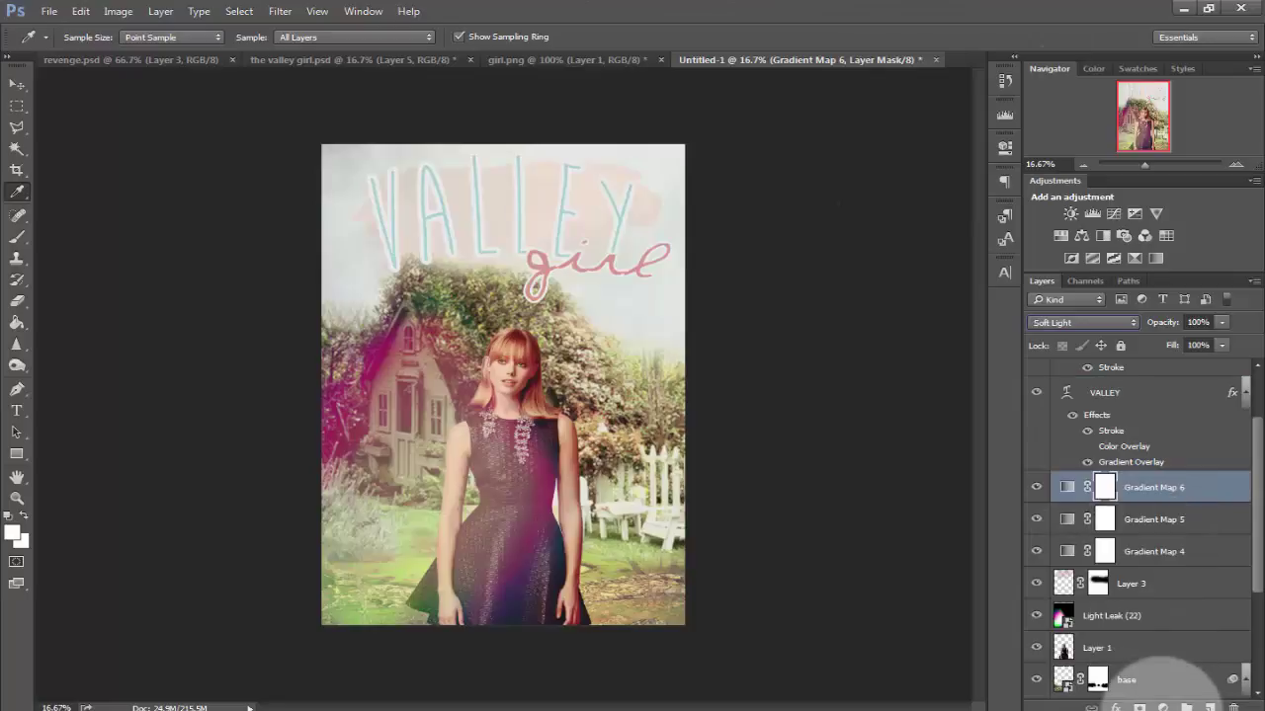
Add a black-to-white Gradient Map directly below the VALLEY text, set to Soft Light at 53% opacity
click(1162, 708)
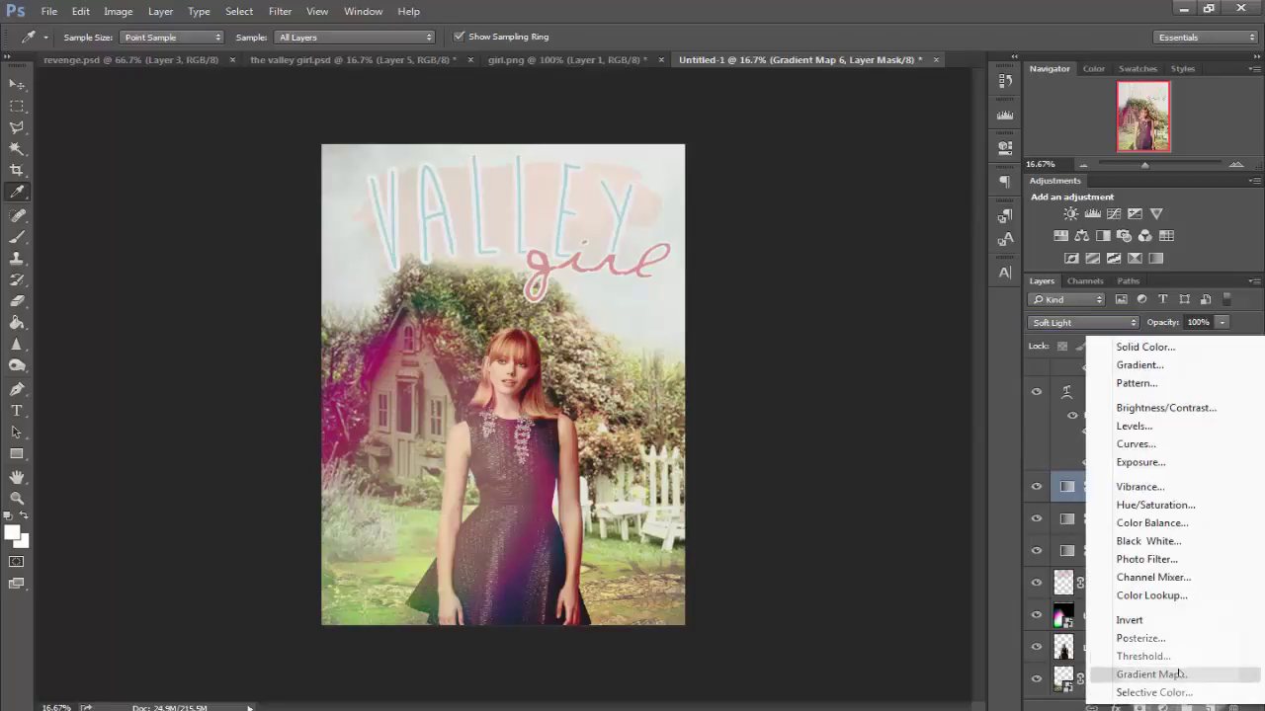
click(1178, 674)
click(956, 190)
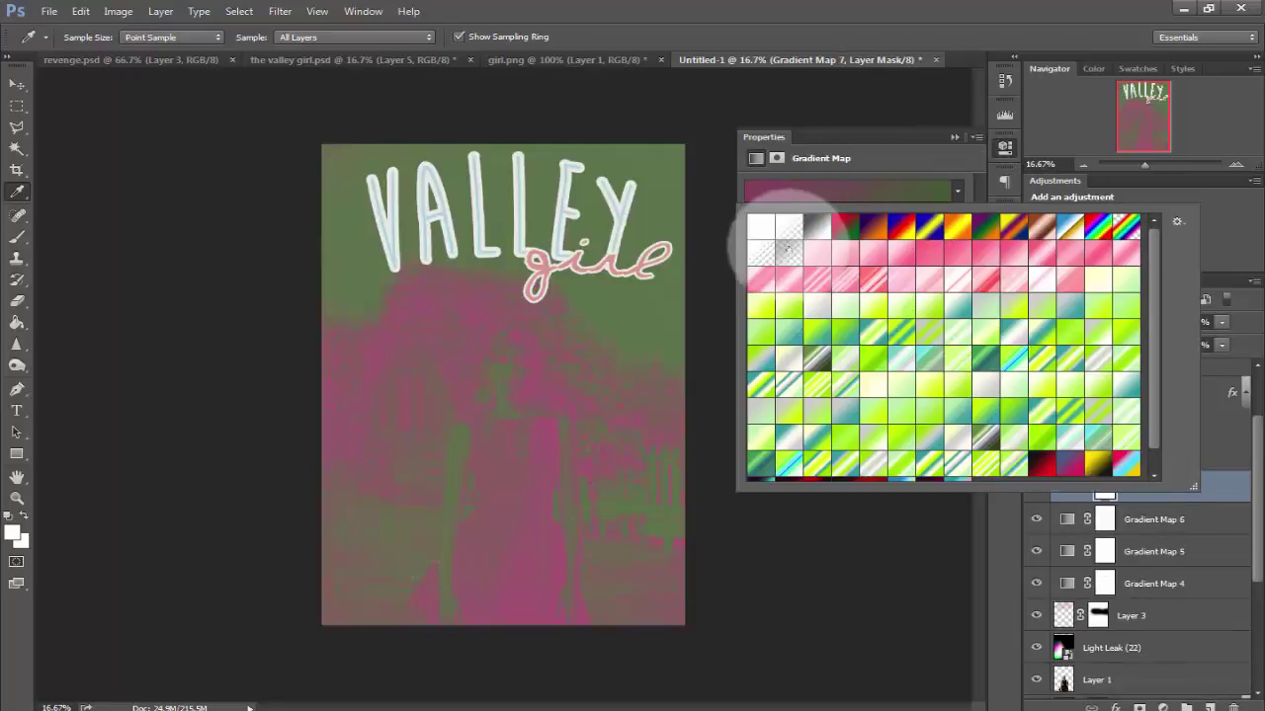
click(820, 229)
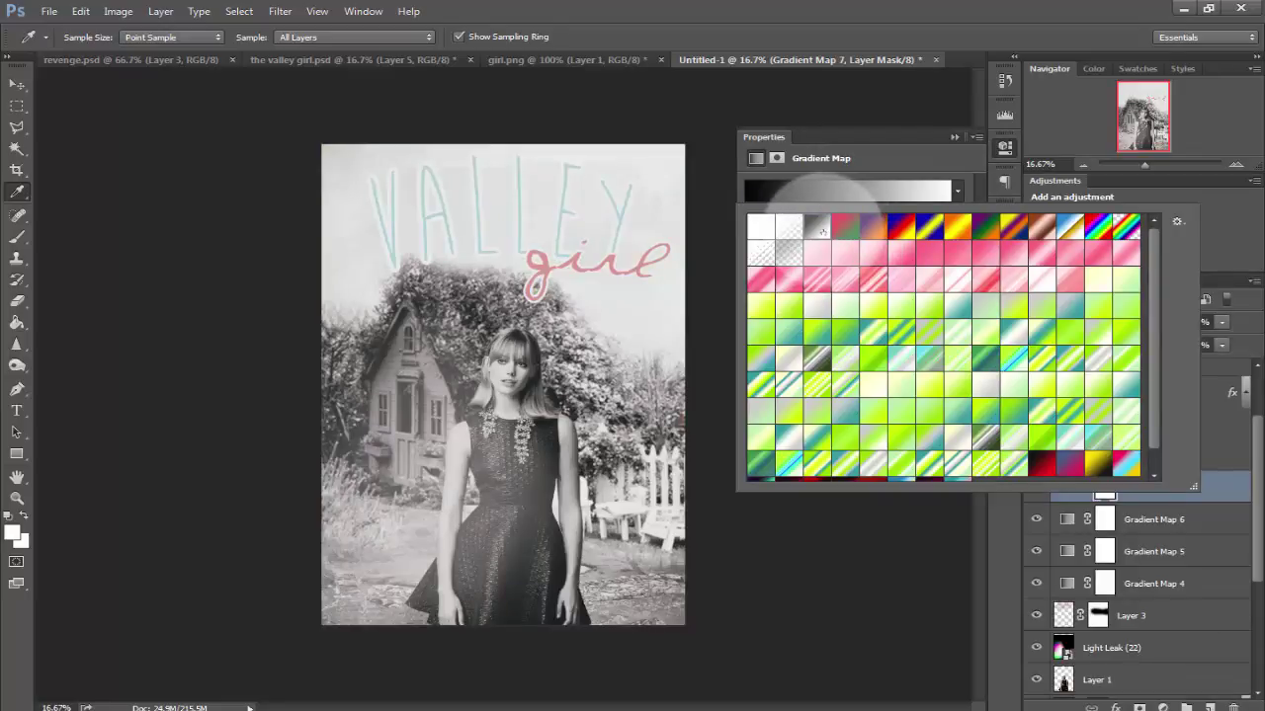
double_click(822, 230)
click(1005, 146)
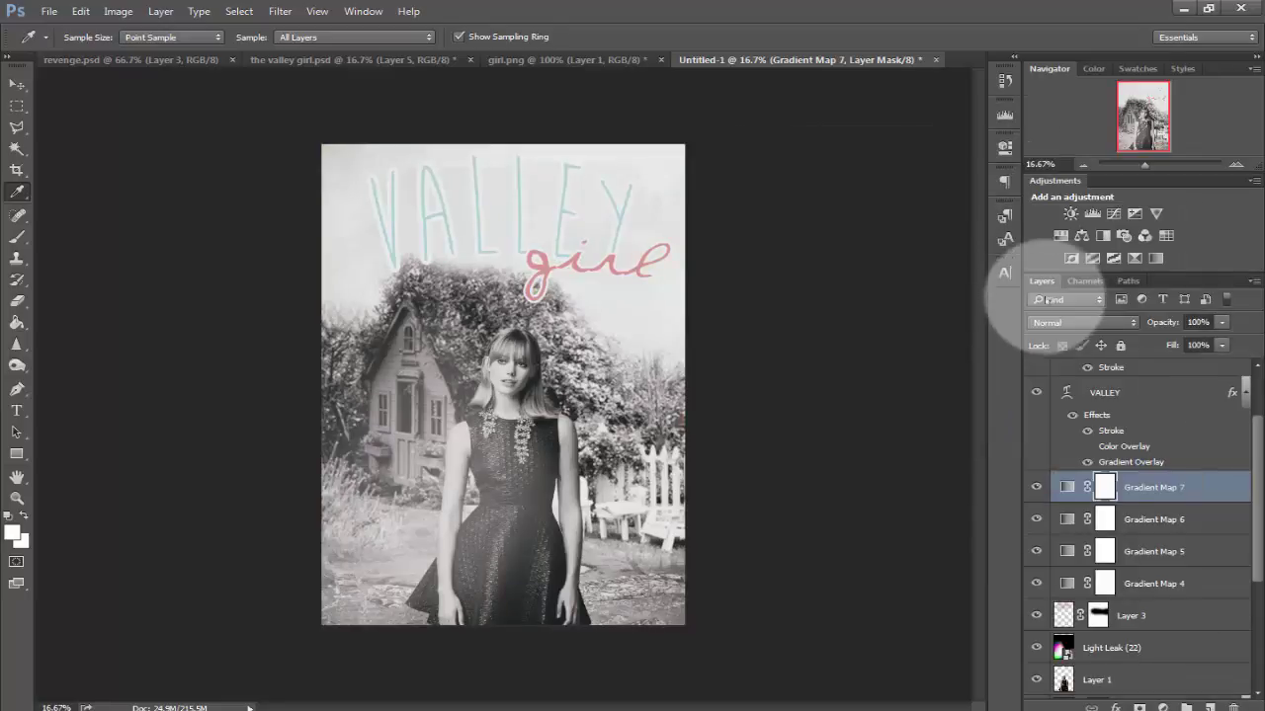
click(1051, 322)
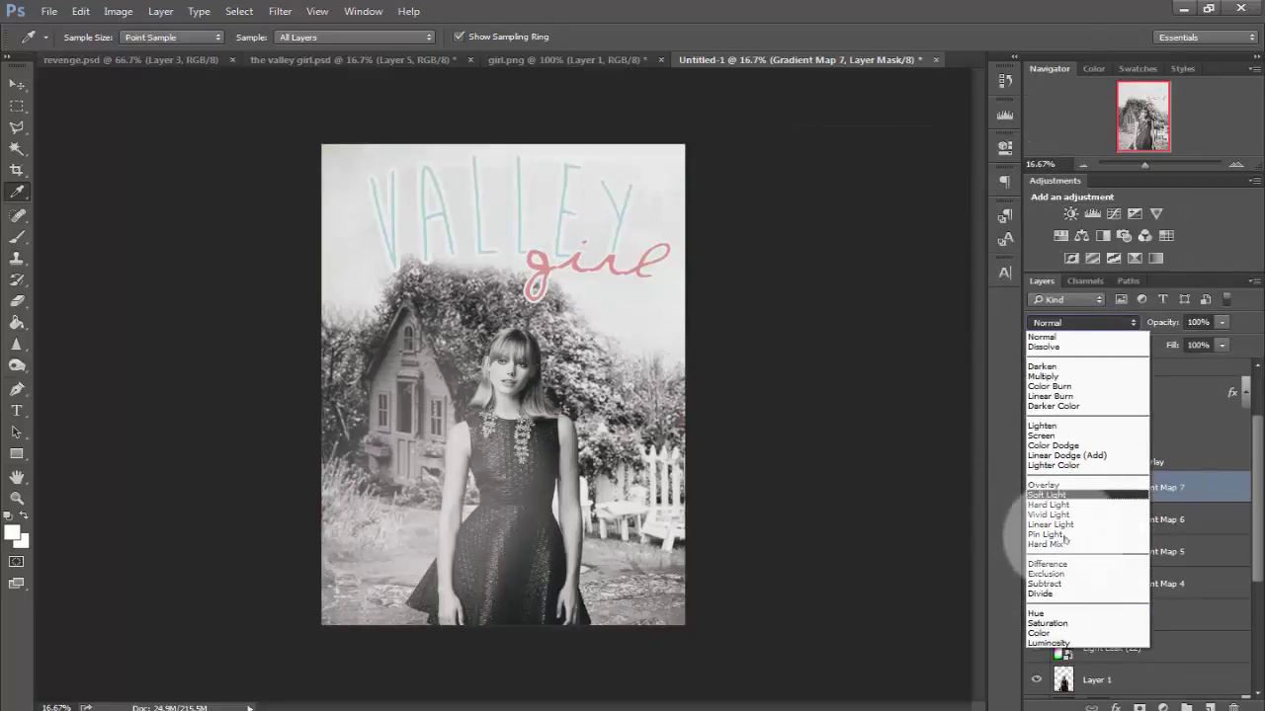
click(1049, 643)
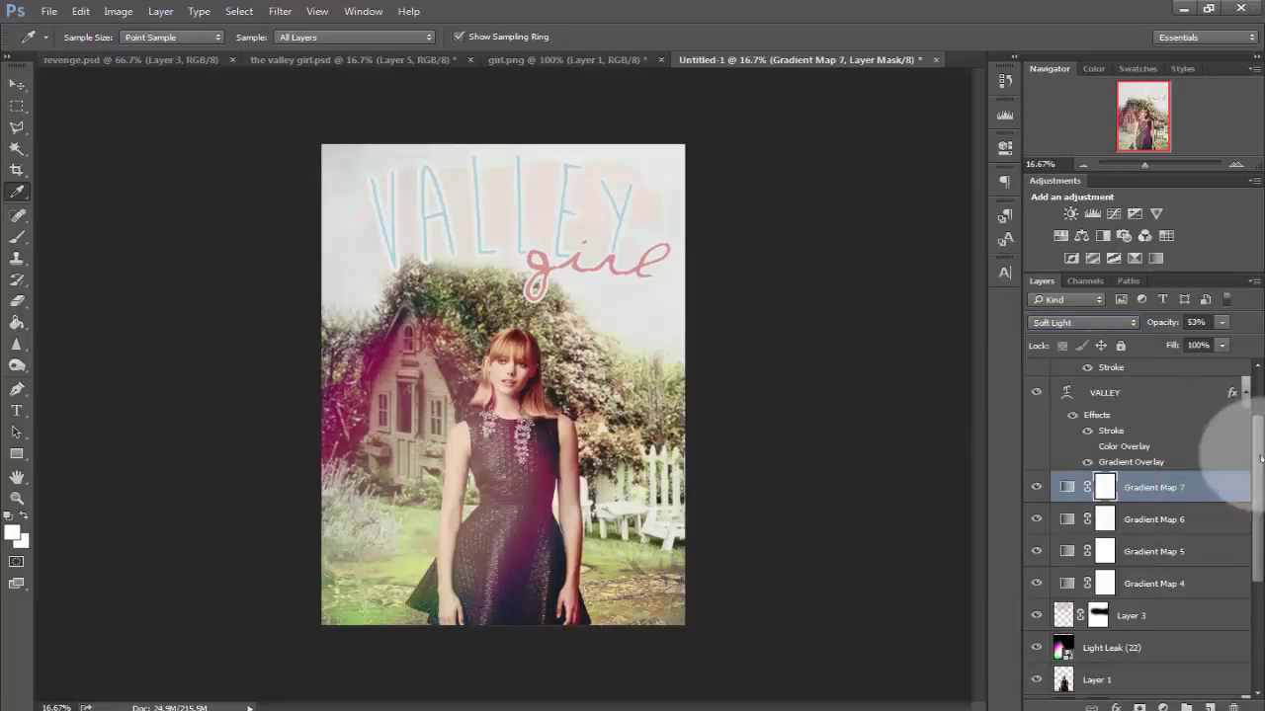
Add a Linear Gradient Fill layer above the gradient maps at a 90° angle, changing its starting colour to white and fading to transparent
drag(1260, 457, 1263, 346)
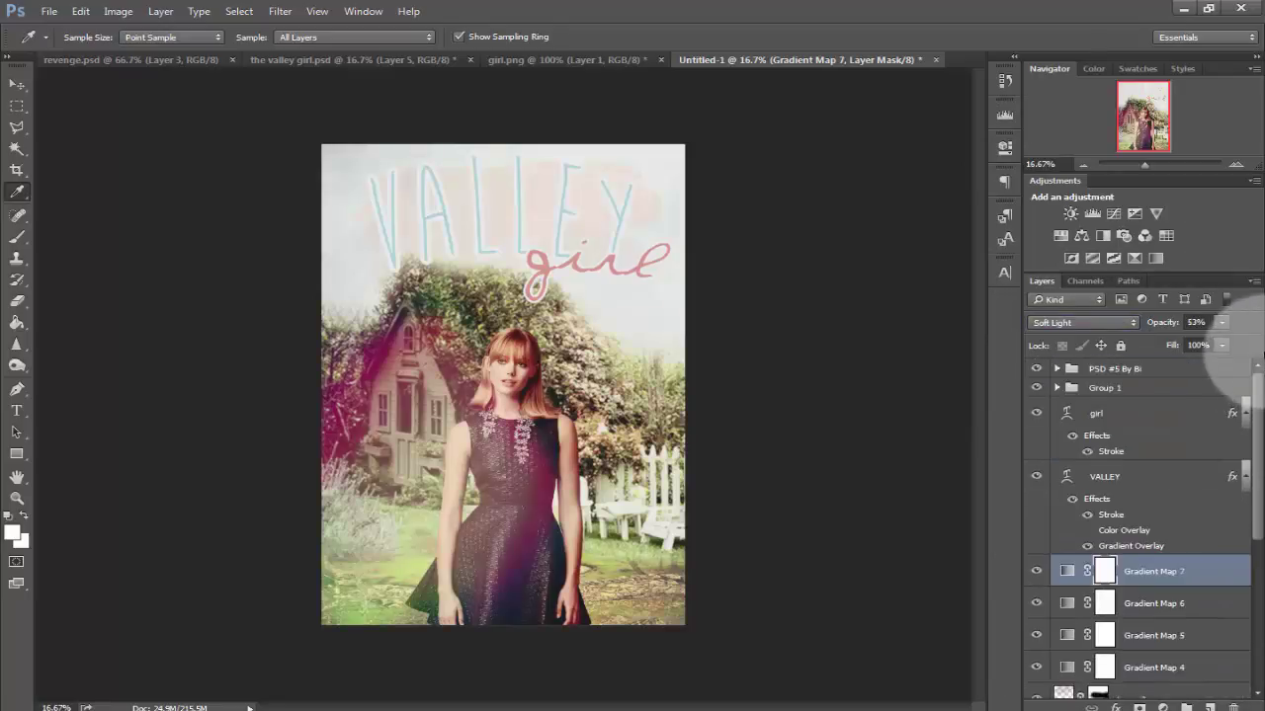
click(1163, 707)
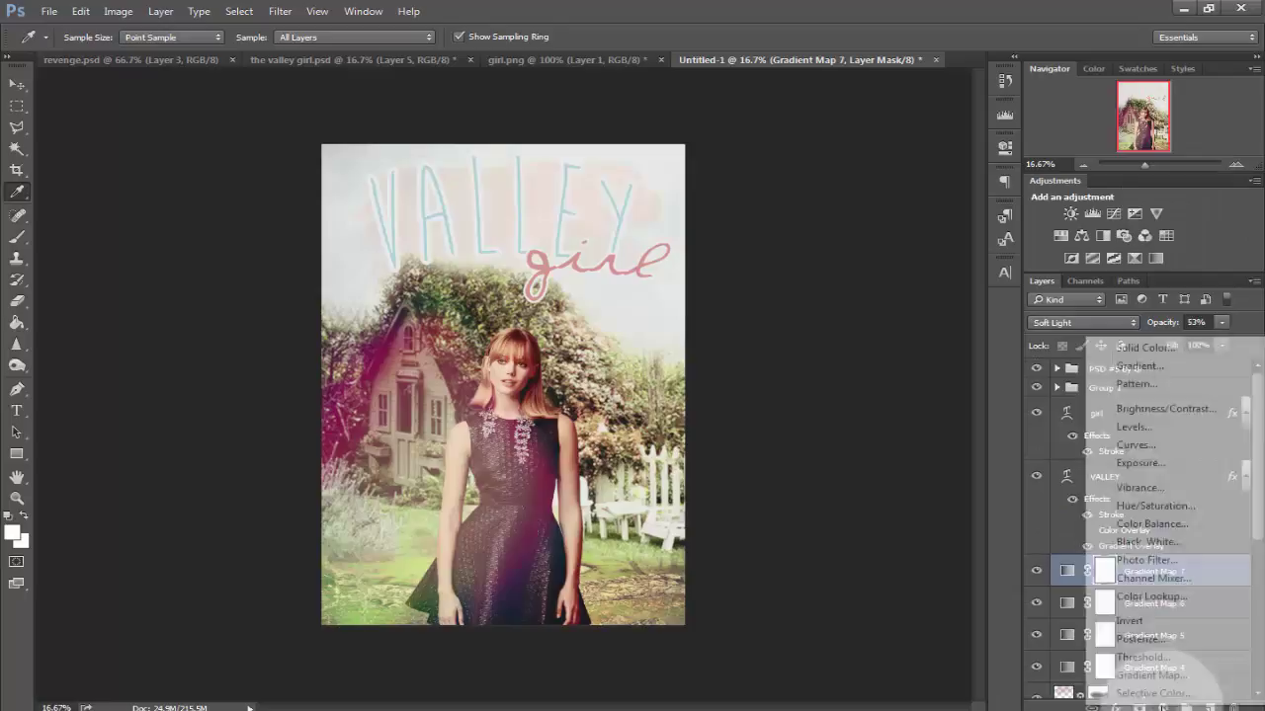
click(1140, 367)
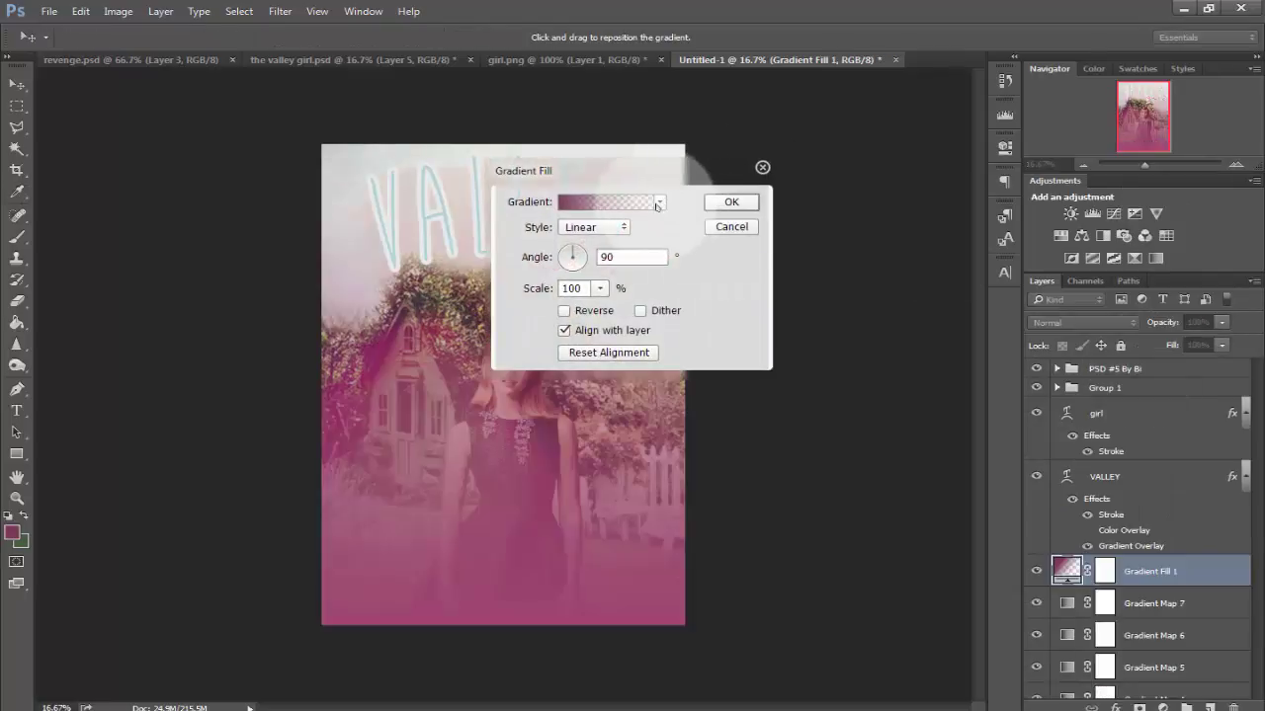
click(659, 203)
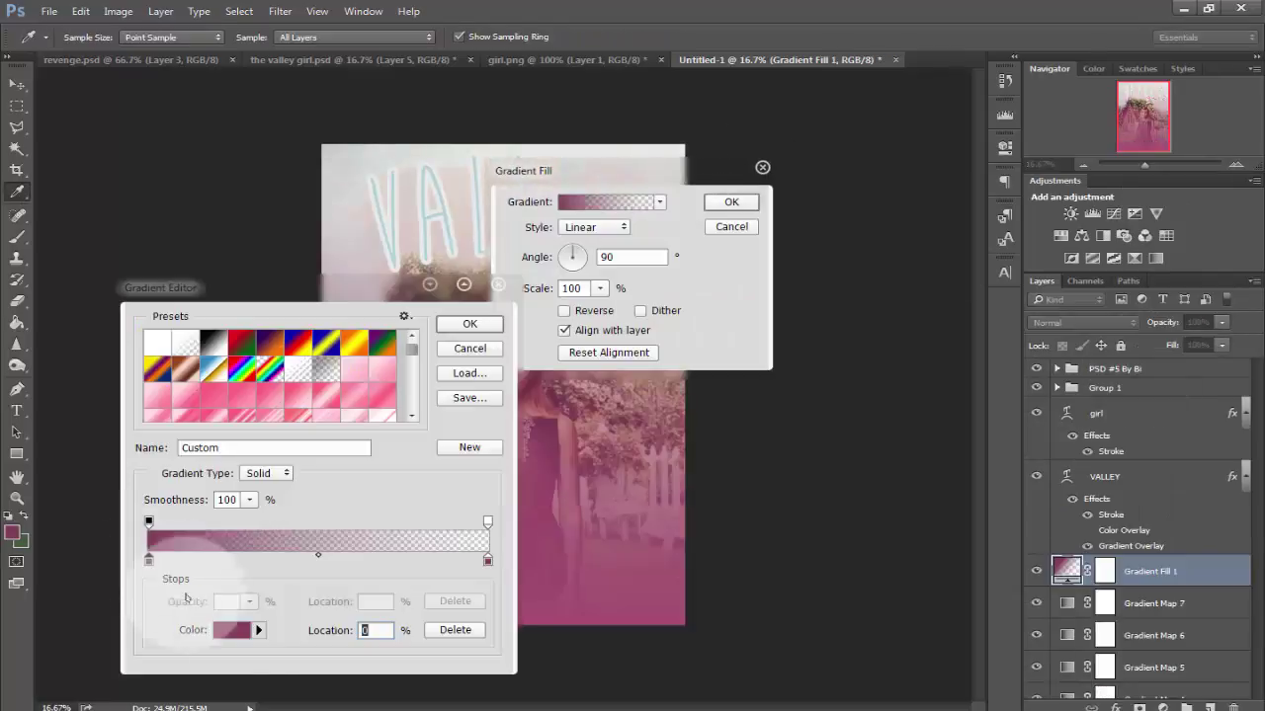
click(241, 629)
drag(721, 314, 1038, 215)
click(1091, 257)
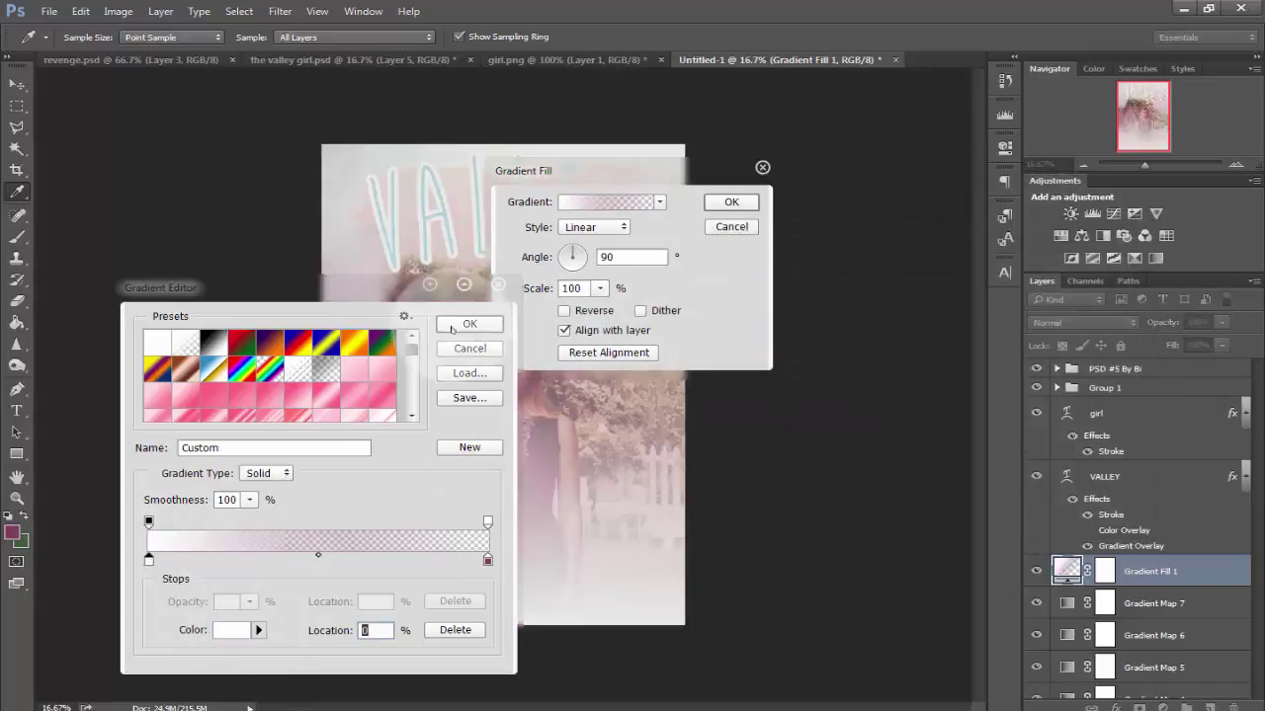
click(456, 326)
click(731, 202)
Set the gradient fill layer to 100% opacity and Soft Light blending
scroll(1214, 381, down, 2)
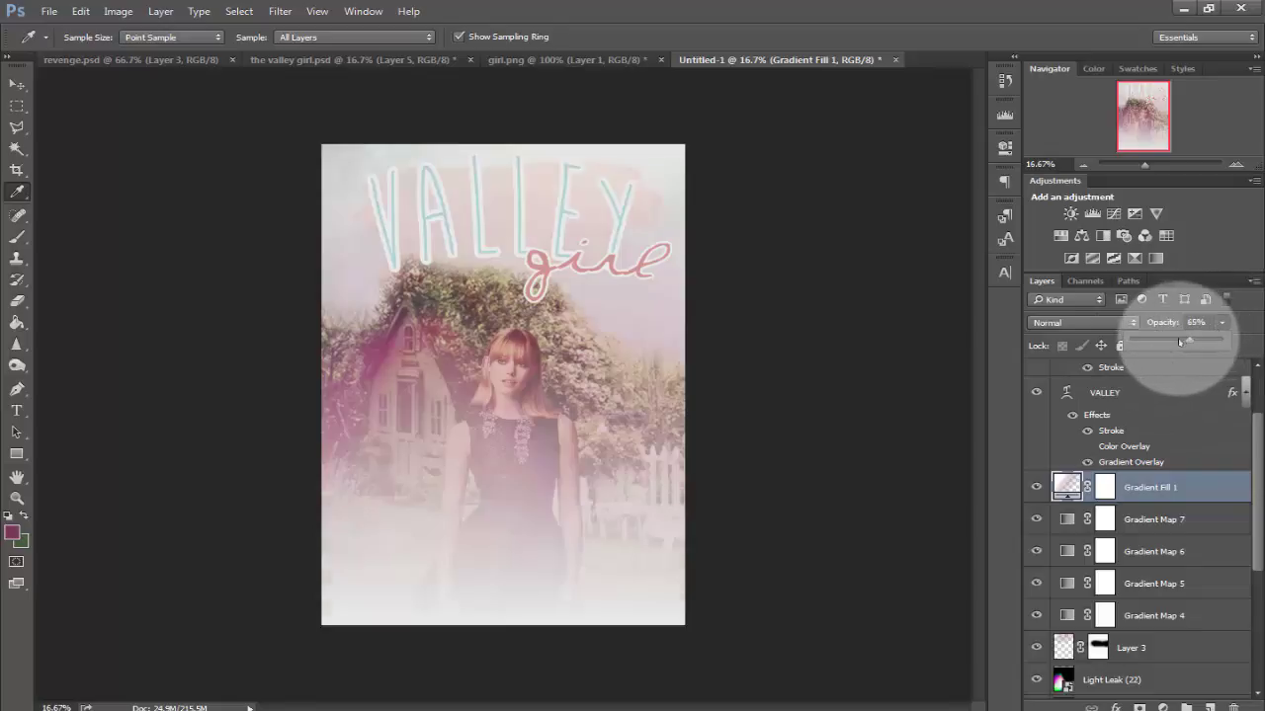
drag(1178, 343, 1227, 341)
click(1095, 324)
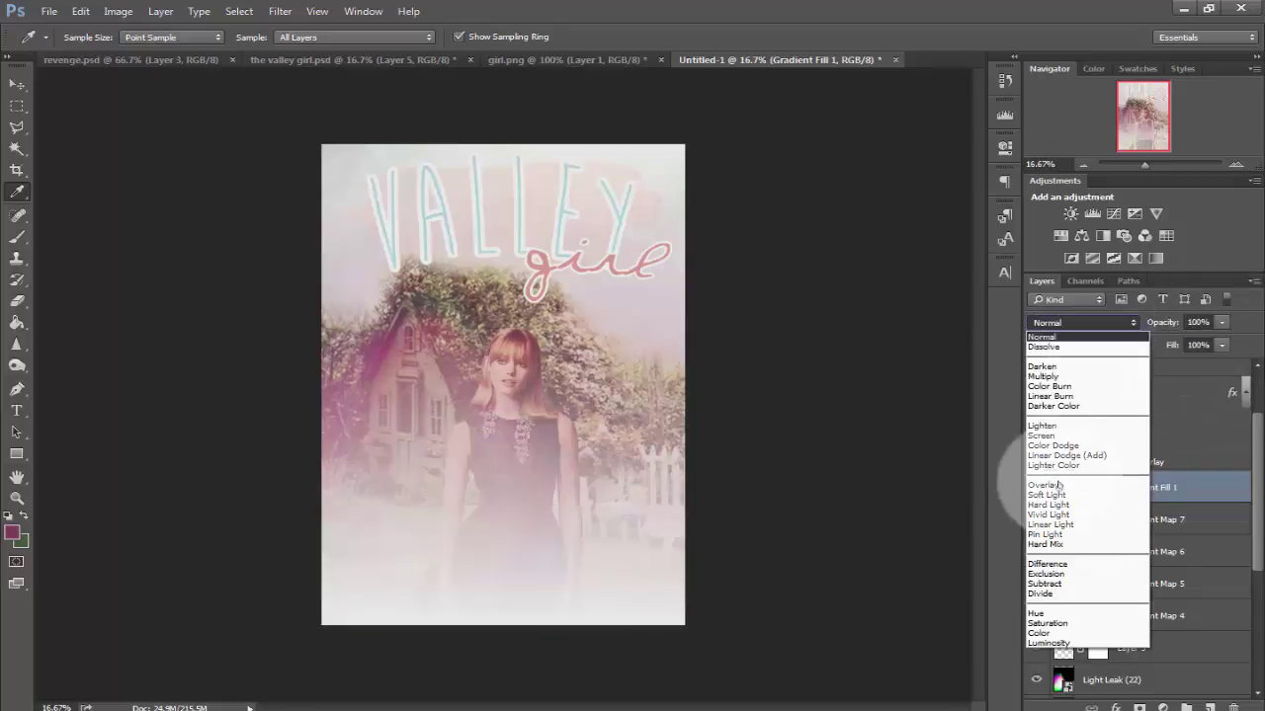
click(1035, 495)
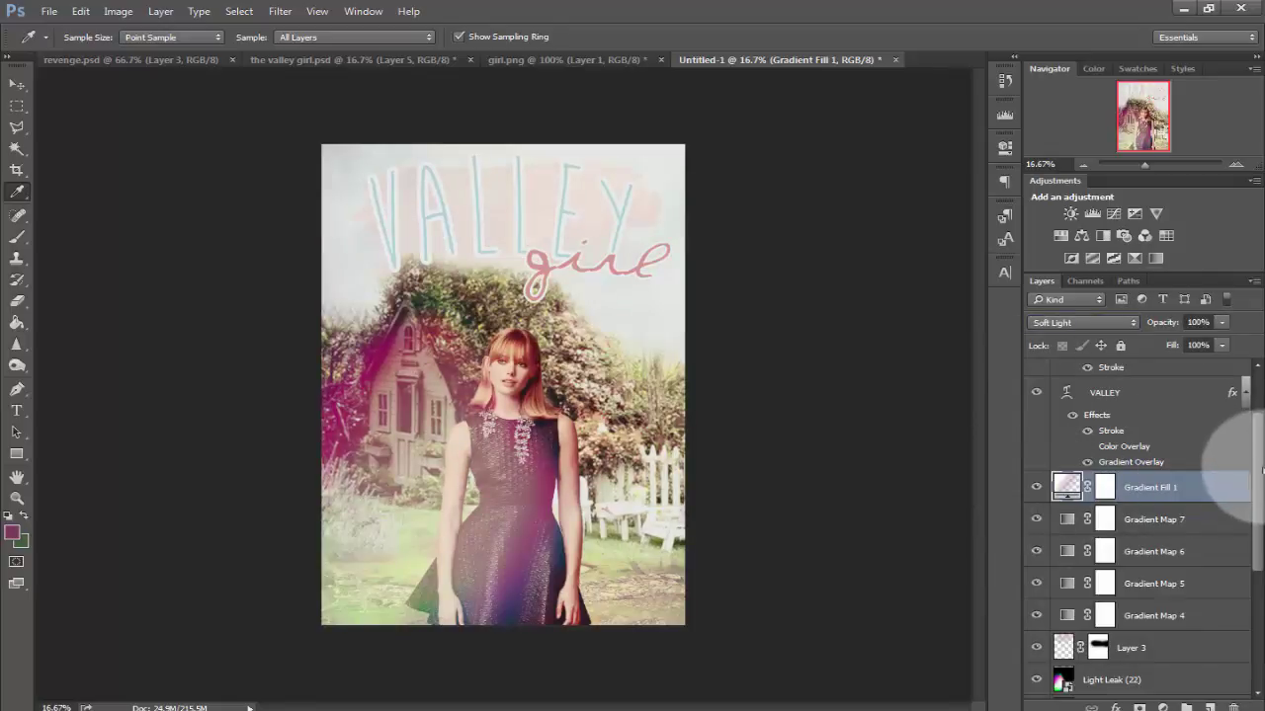
drag(1262, 471, 1262, 417)
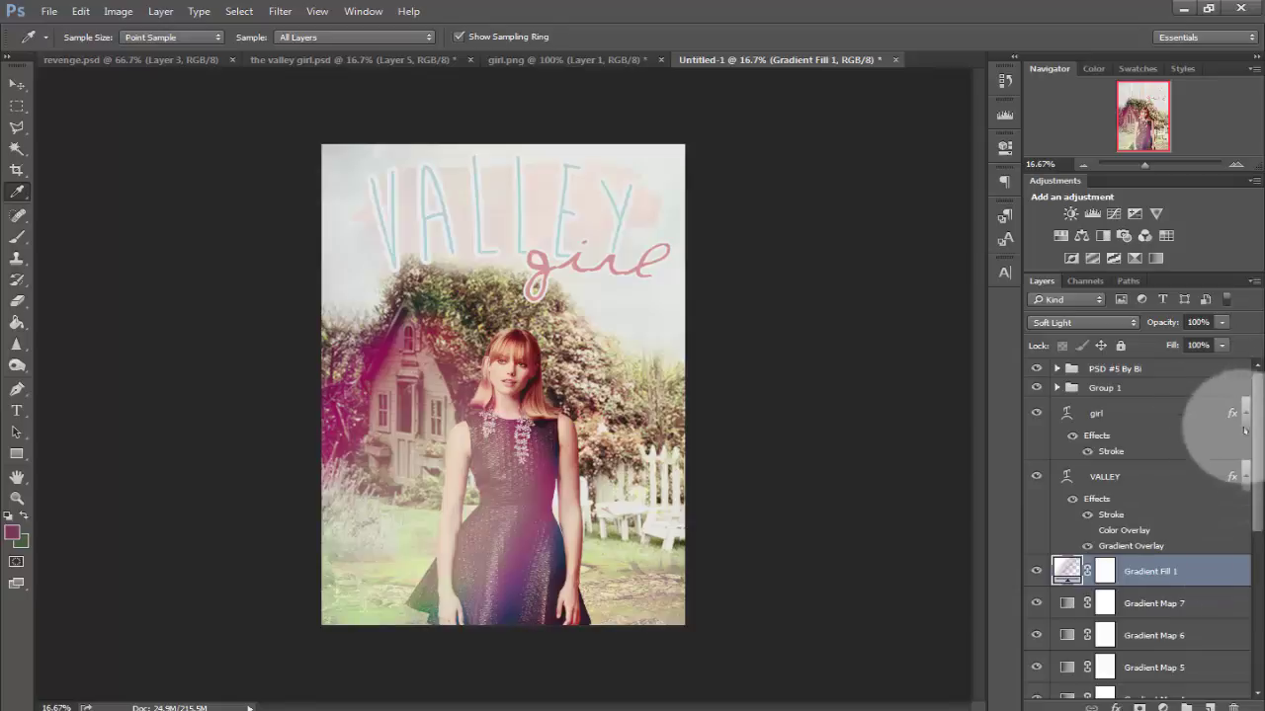
Stamp all visible layers into a new layer above the PSD #5 group and apply the Sharpen Edges filter to it
click(1189, 371)
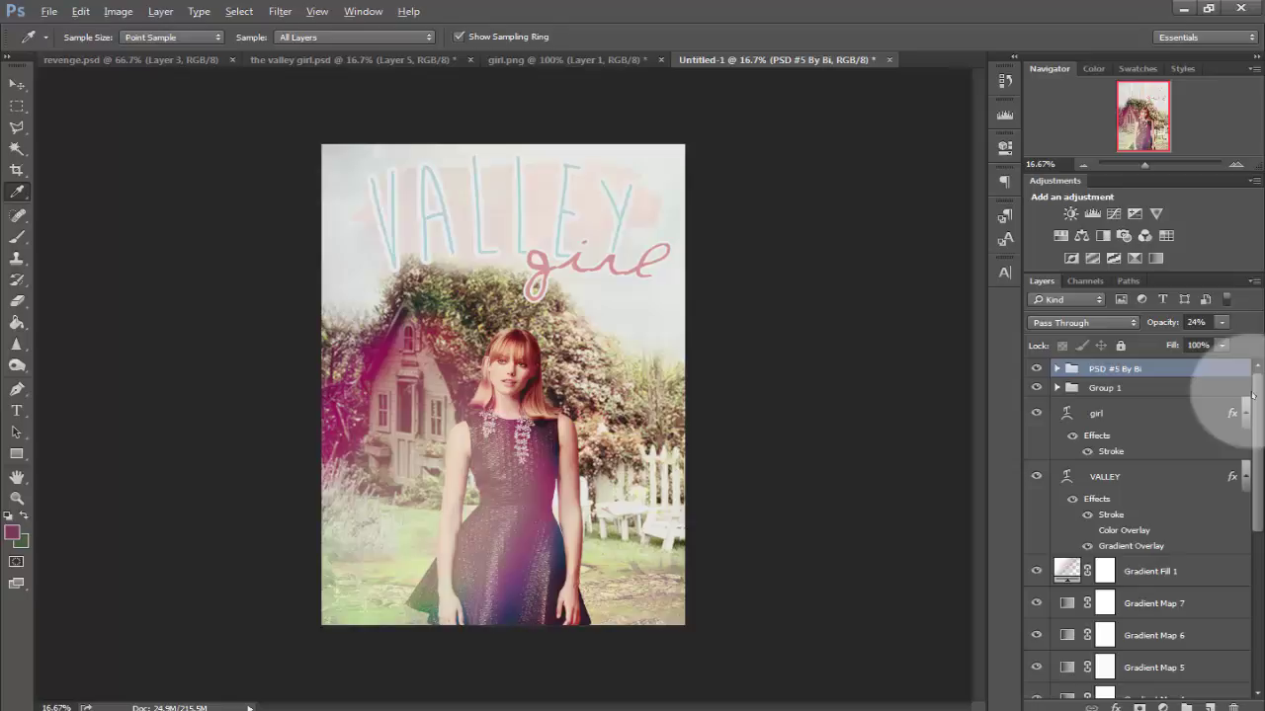
key(ctrl+shift+alt+e)
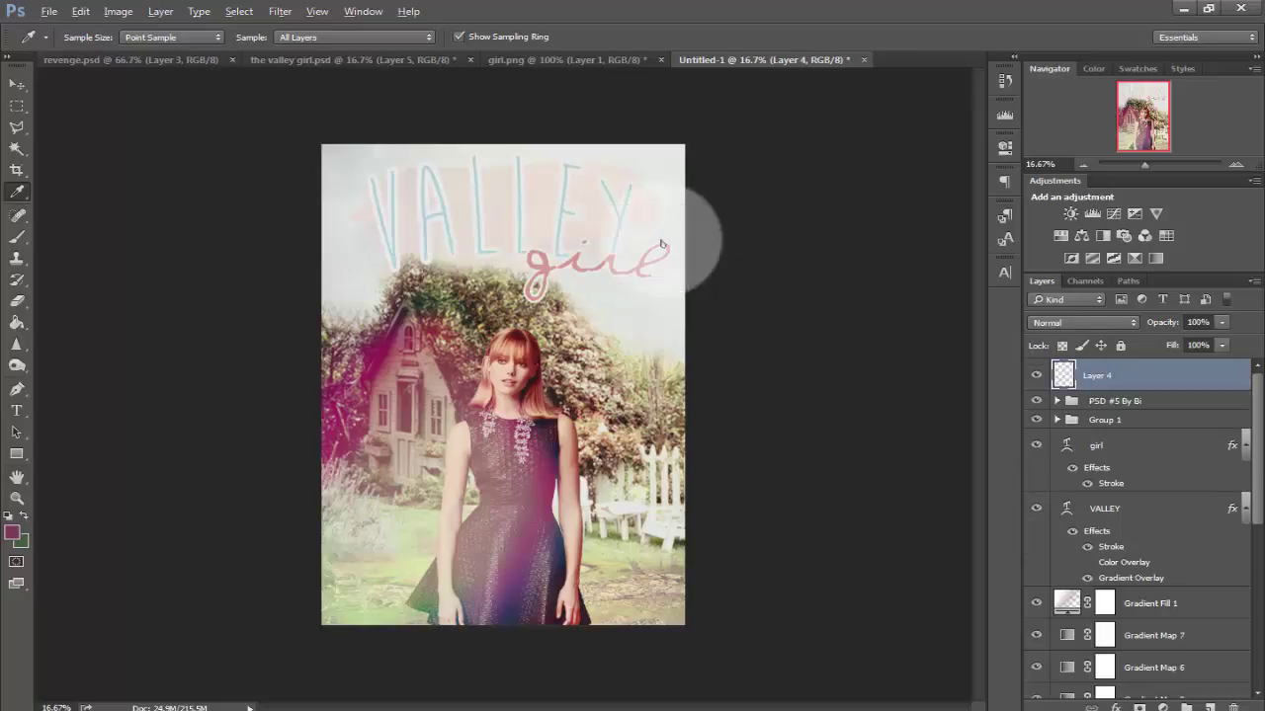
click(282, 12)
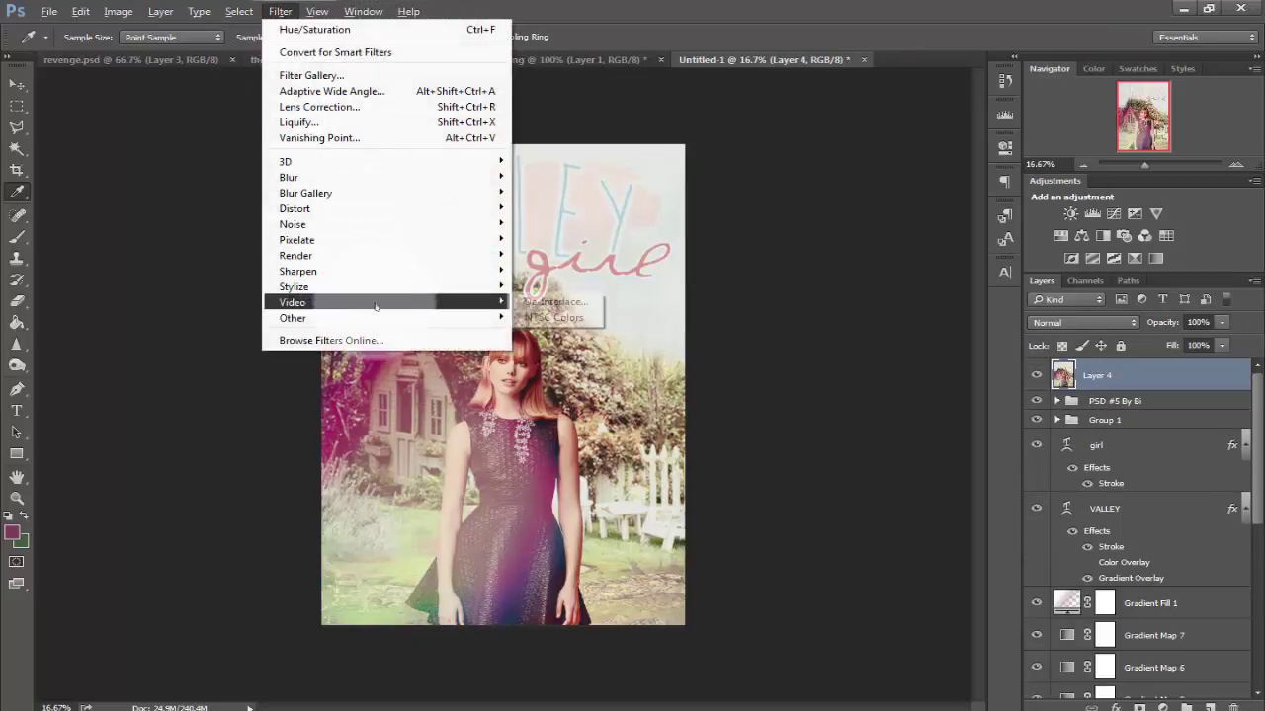
mouse_move(380, 273)
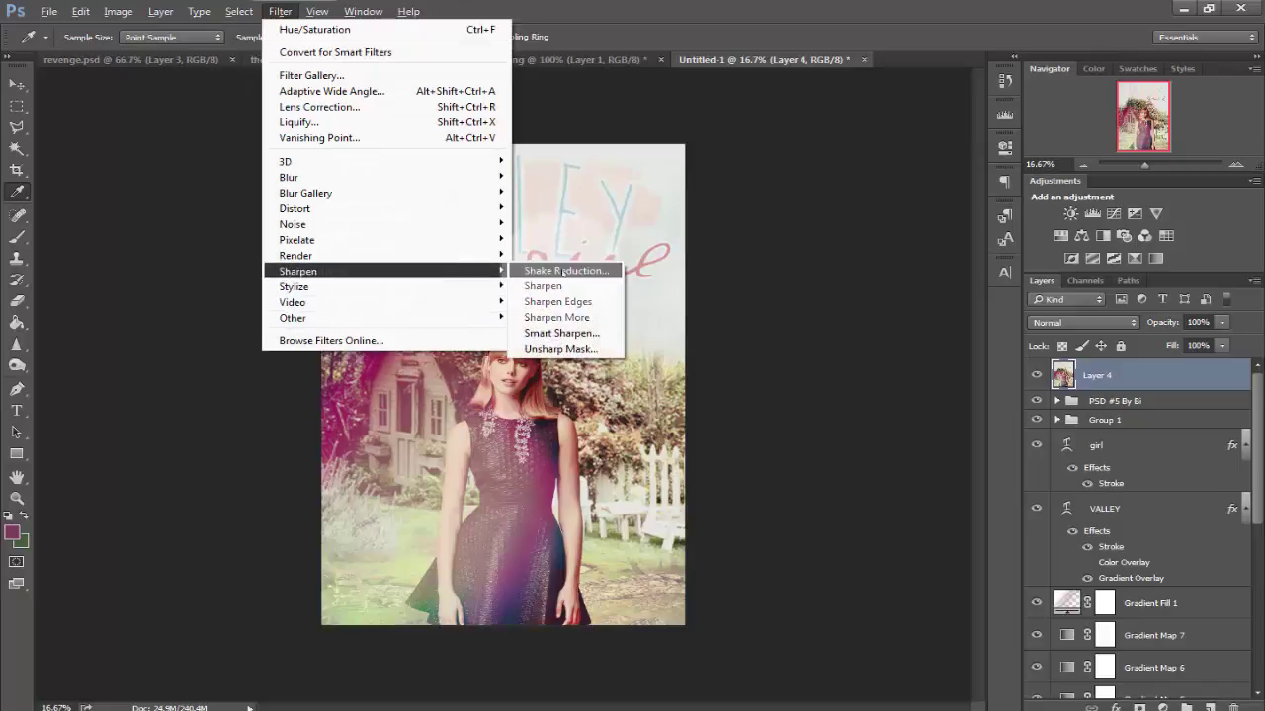
click(576, 303)
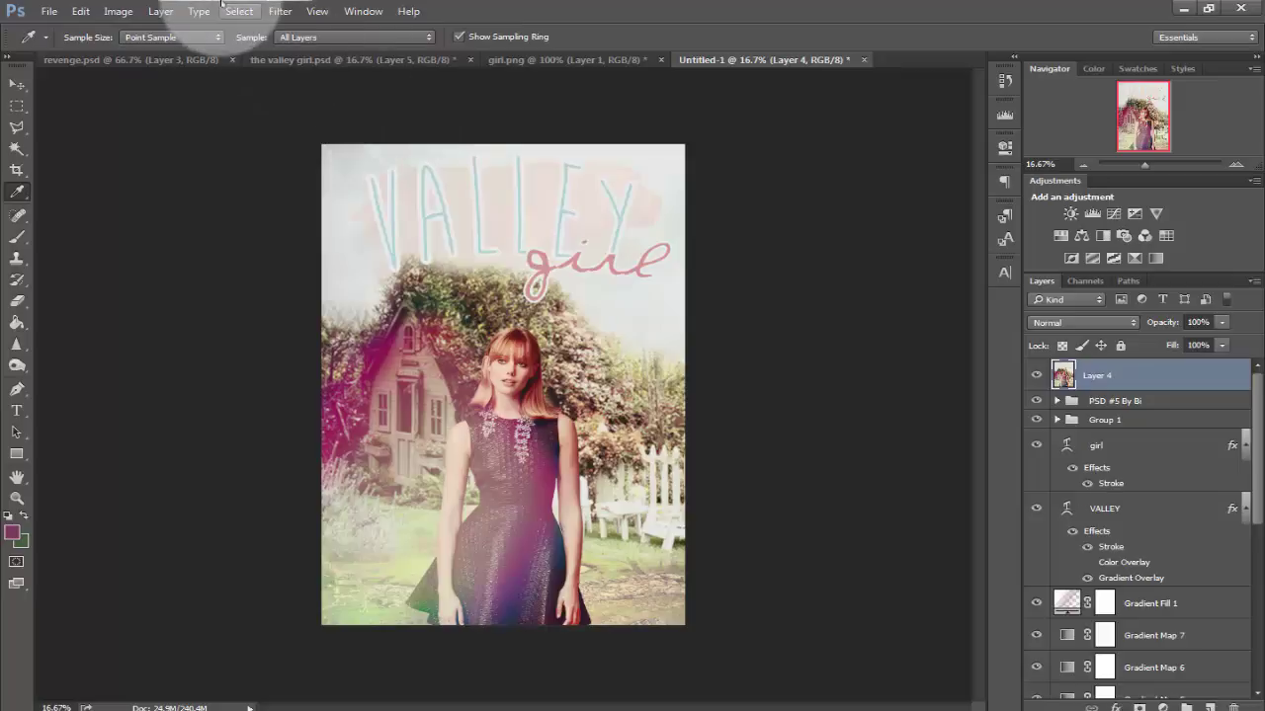
Apply a High Pass filter with a 10-pixel radius to the stamped layer and set its blending to Soft Light
click(280, 11)
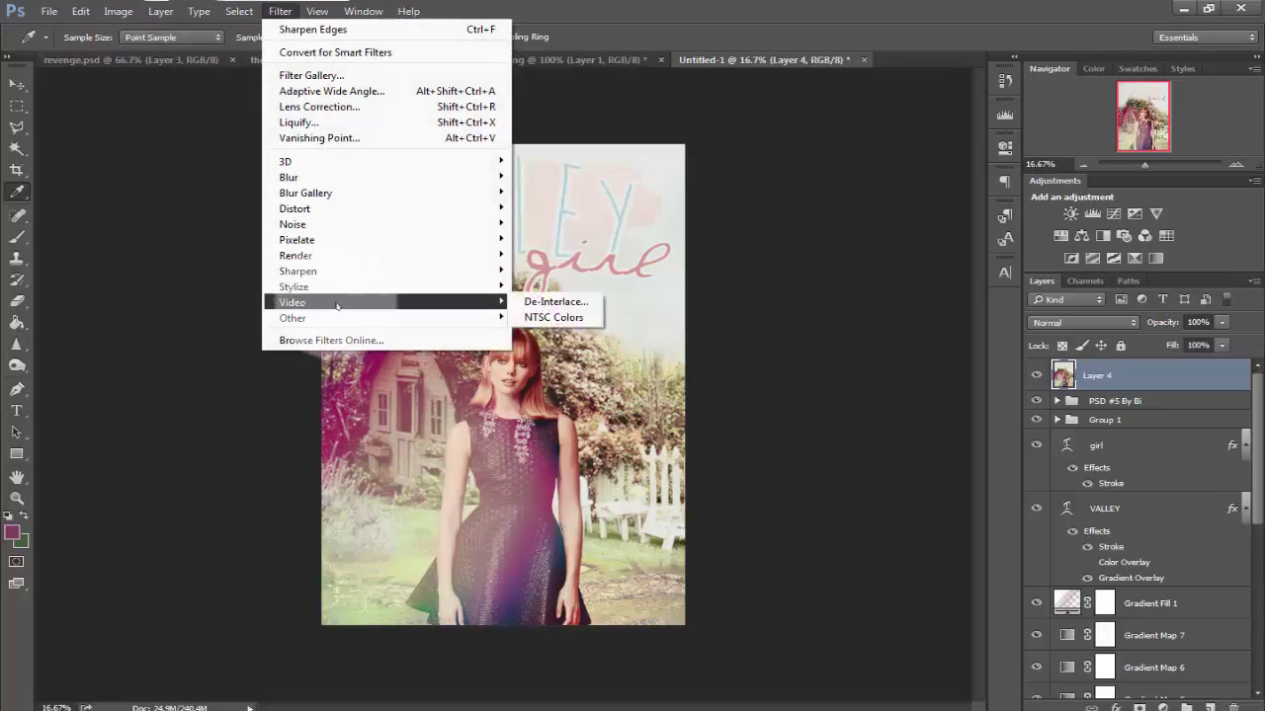
mouse_move(342, 315)
mouse_move(480, 319)
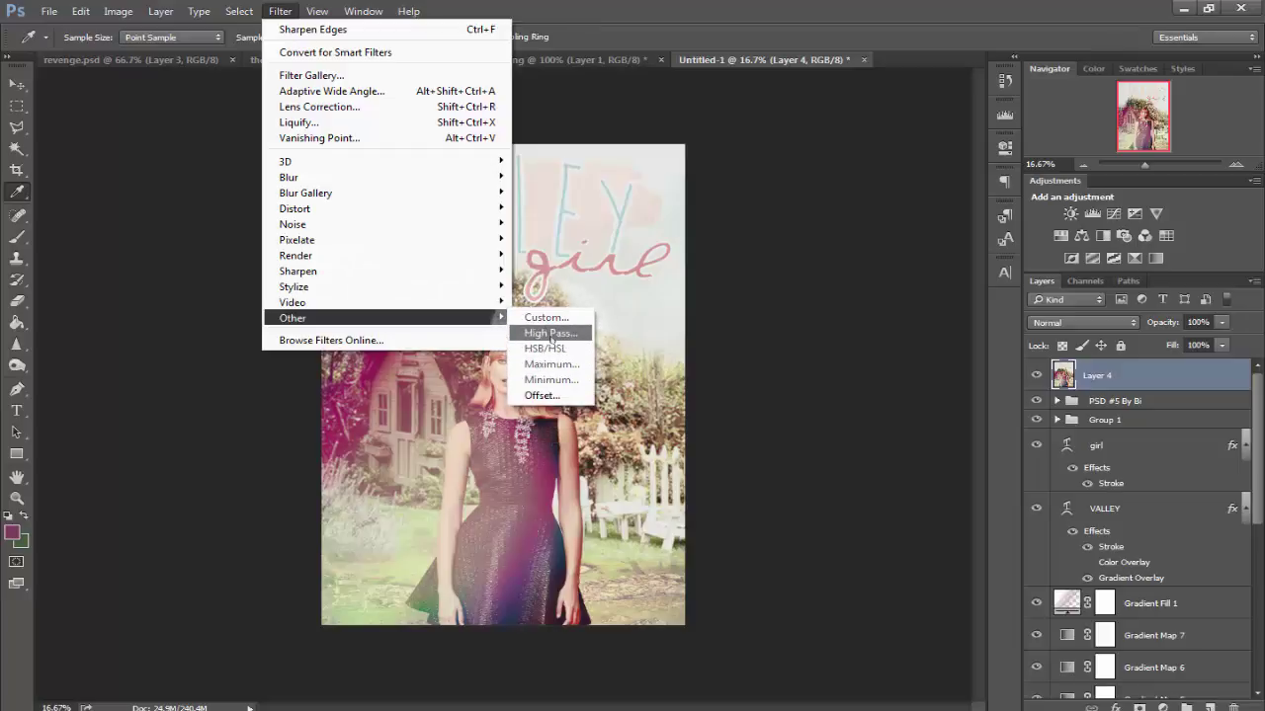
click(551, 334)
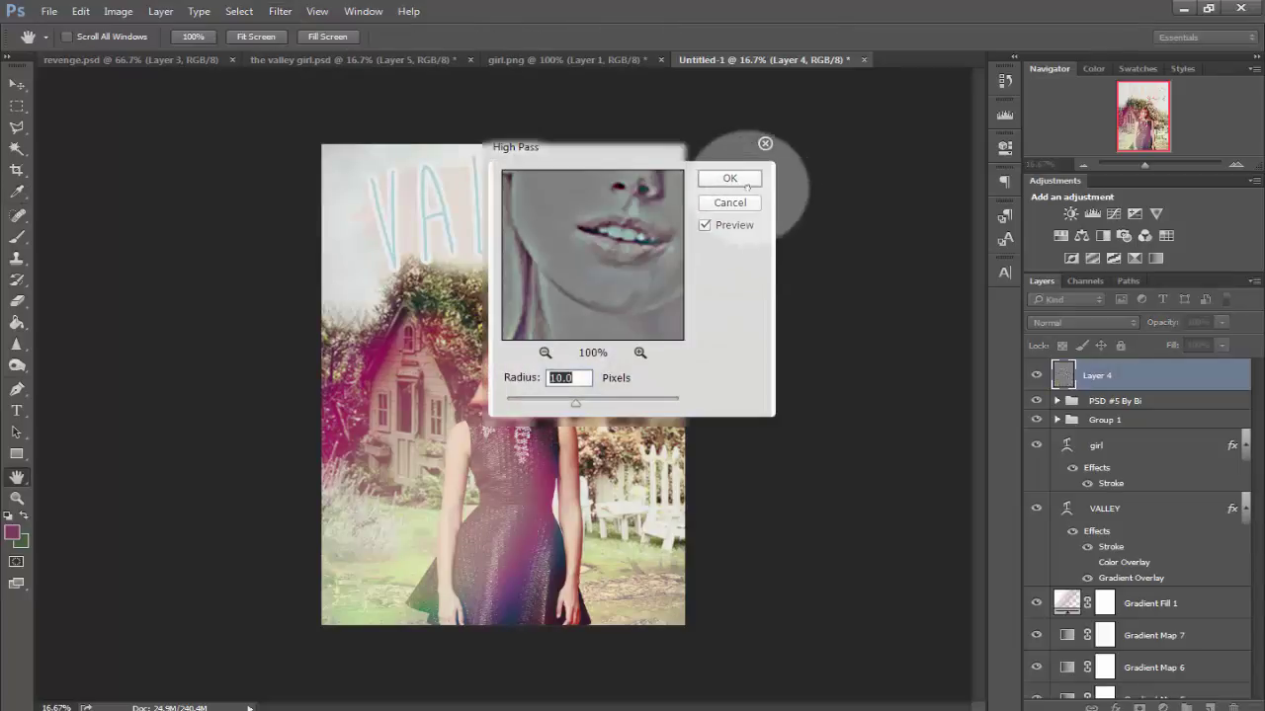
click(729, 178)
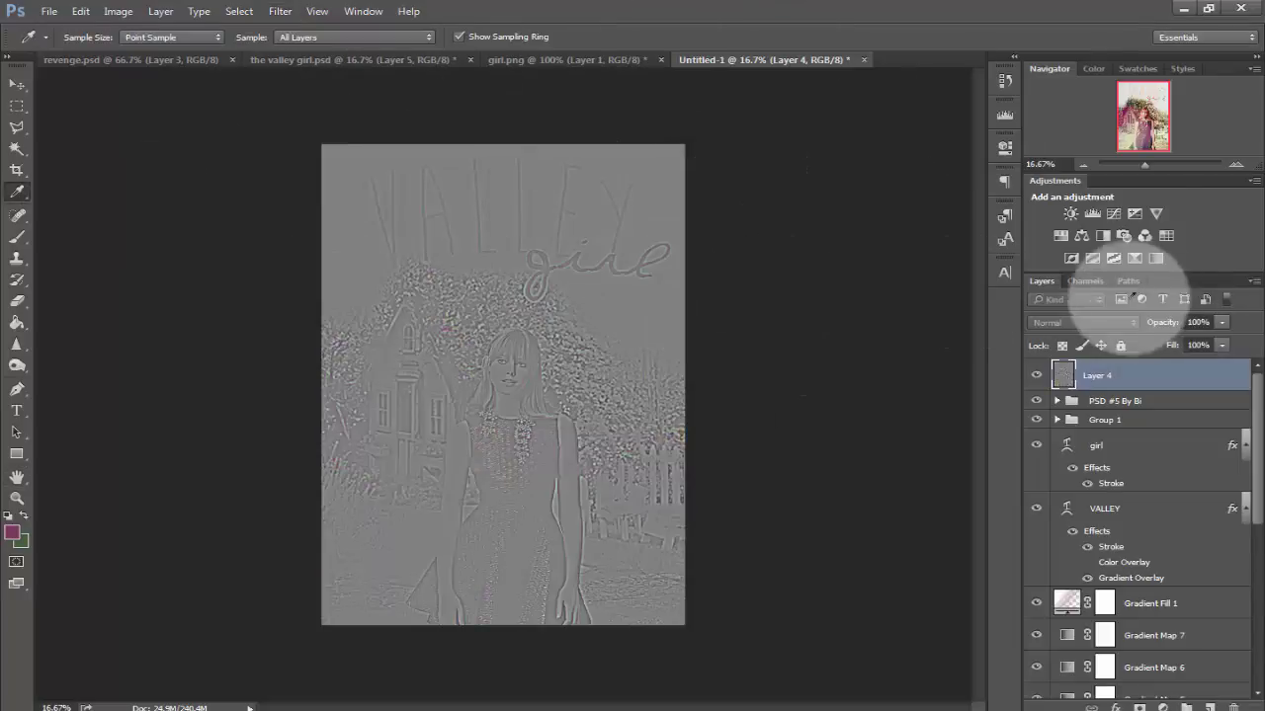
click(1072, 322)
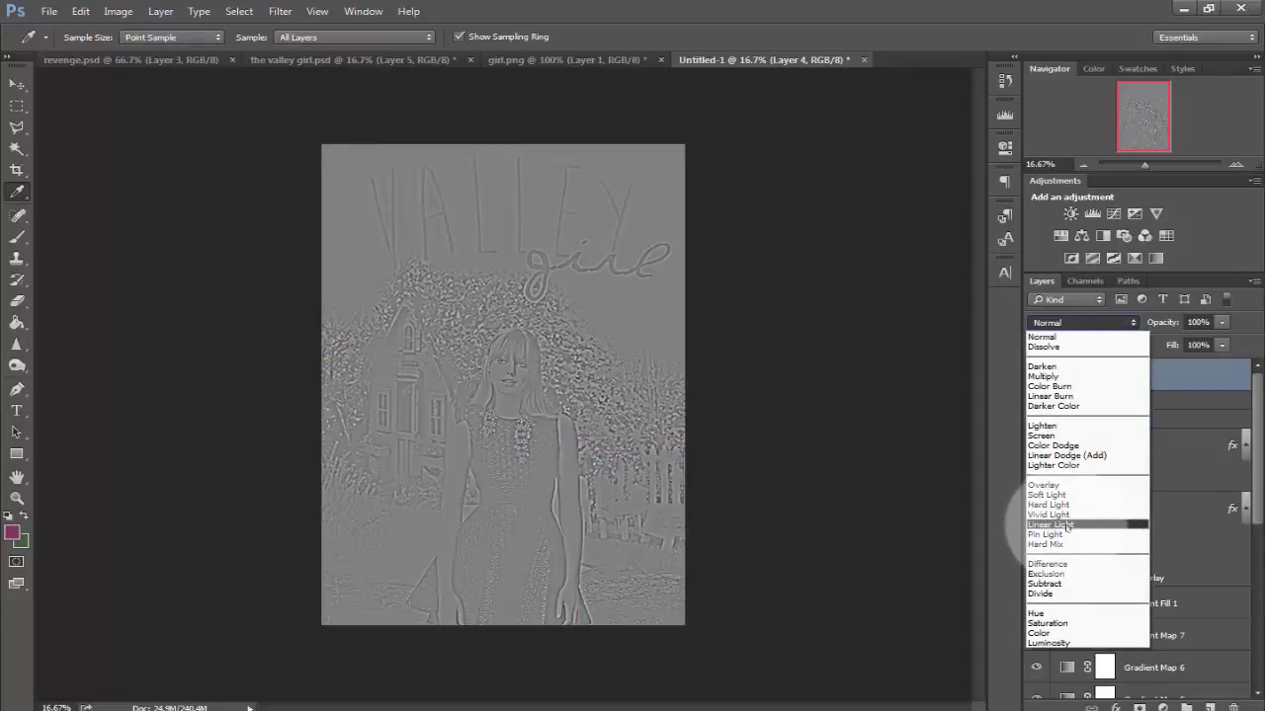
click(1065, 496)
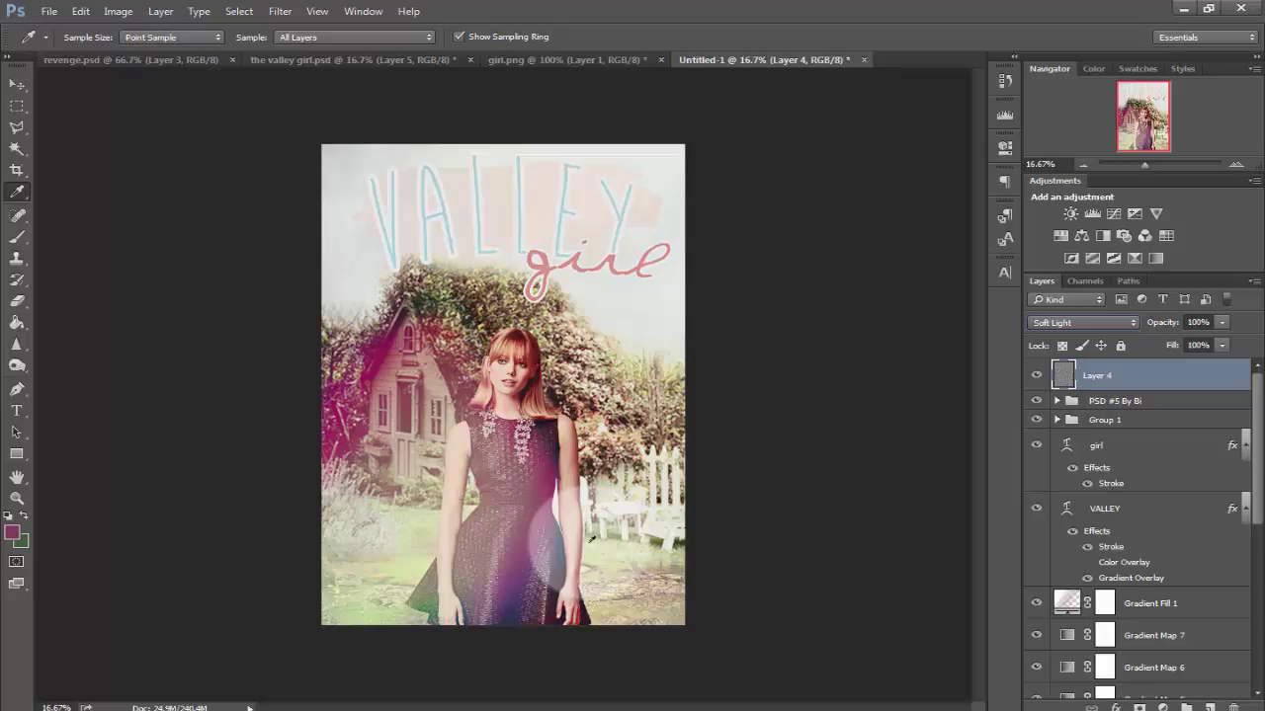
Stamp all visible layers into another new top layer and give it a Stroke effect positioned Inside
key(ctrl+shift+alt+e)
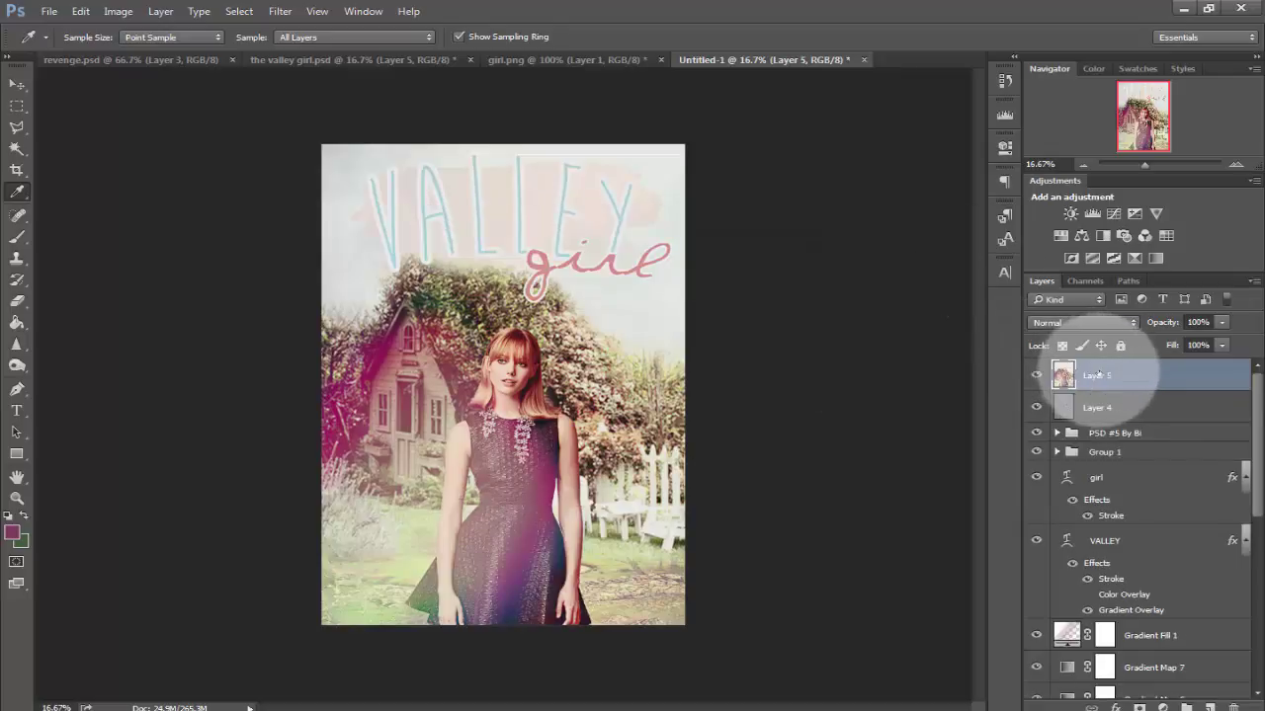
right_click(1107, 377)
click(916, 118)
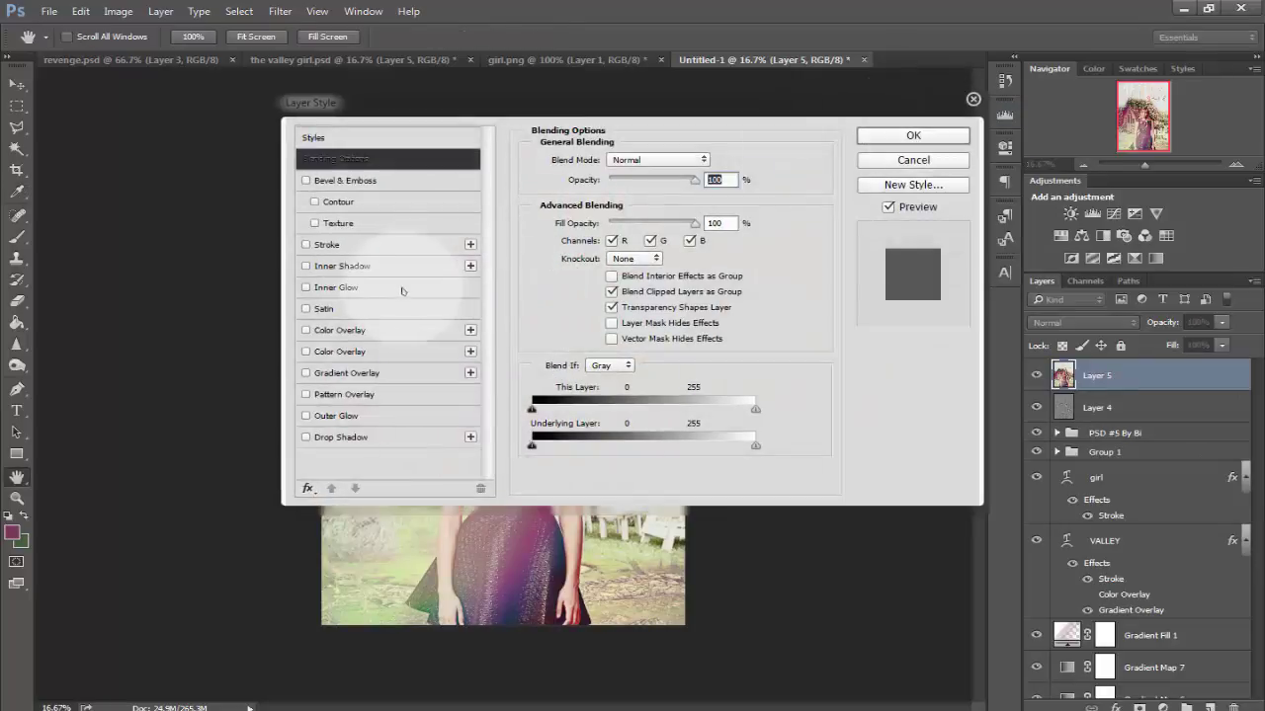
click(331, 244)
click(618, 182)
click(603, 205)
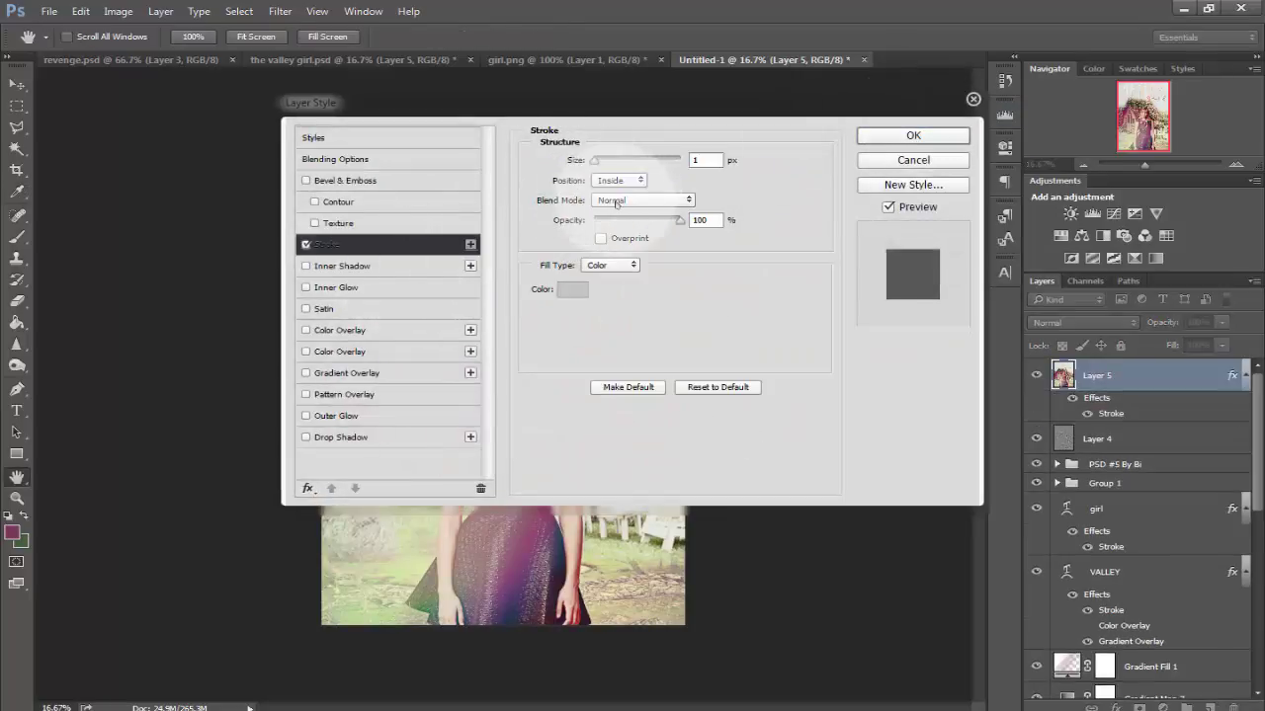
Colour the top layer's stroke white (#ffffff) and widen it to about 40 px as a poster border
click(572, 290)
click(700, 274)
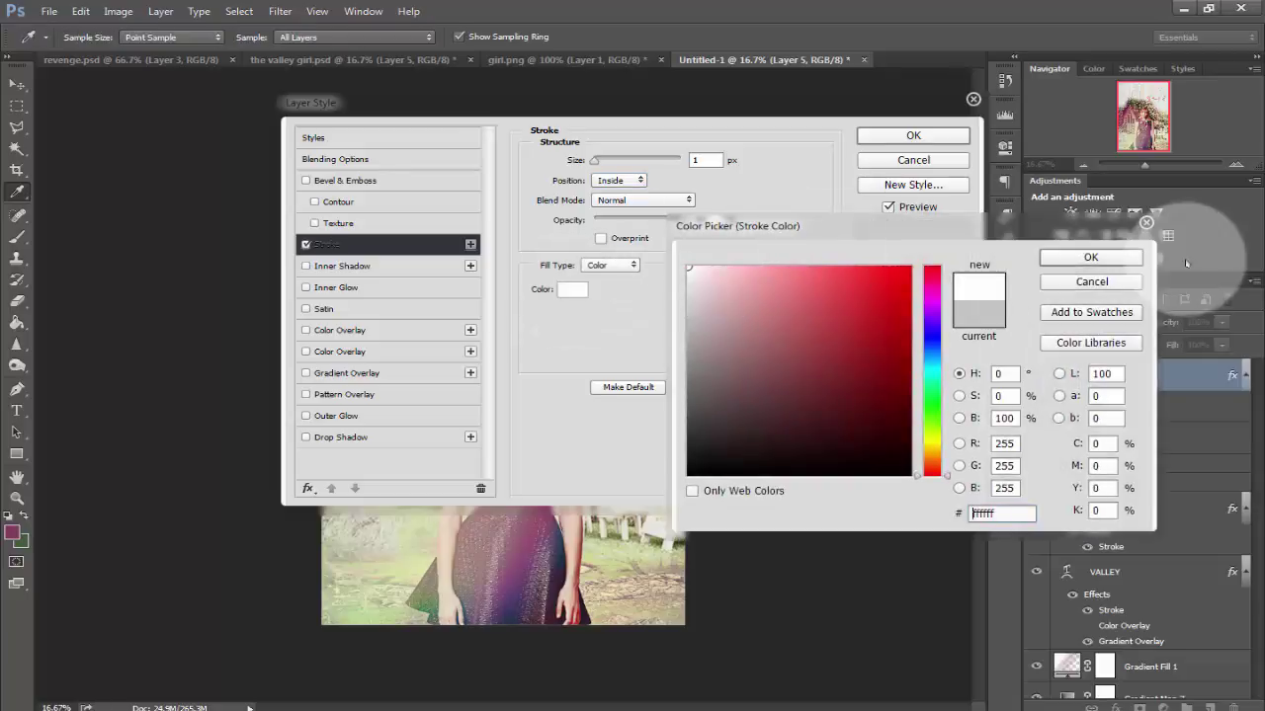
click(1091, 257)
drag(810, 114, 952, 434)
drag(742, 482, 754, 484)
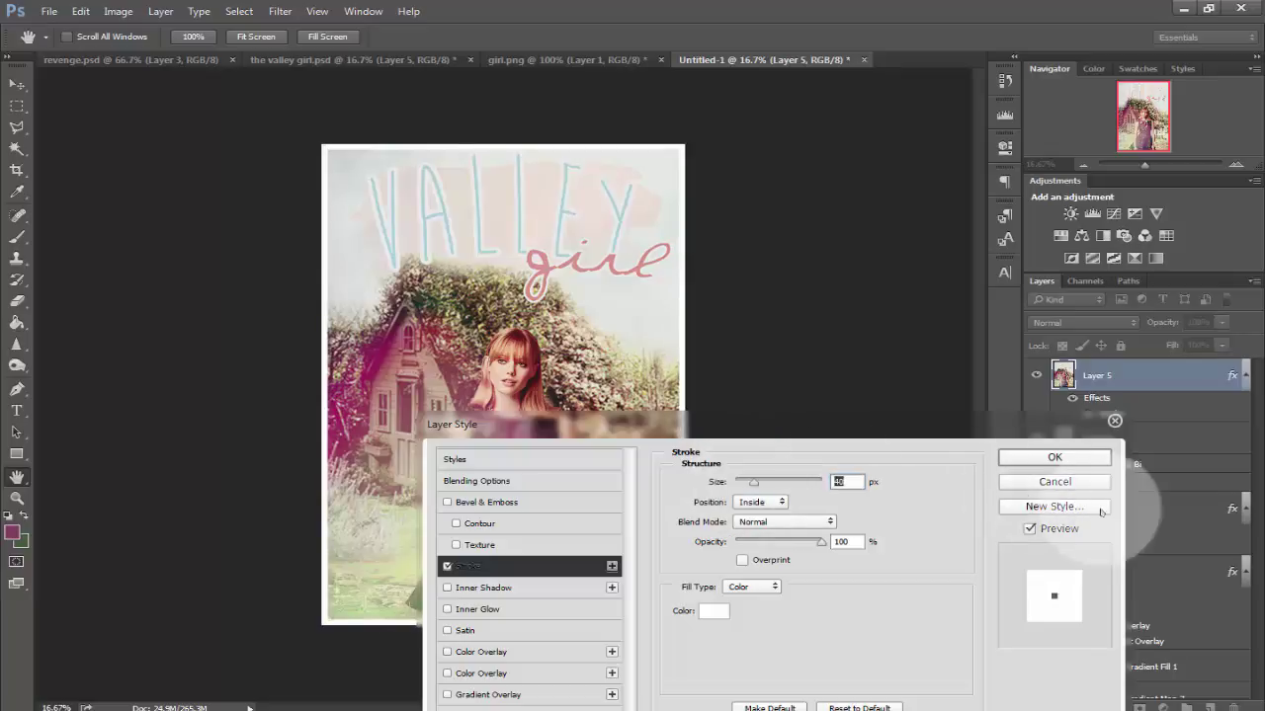
click(1054, 456)
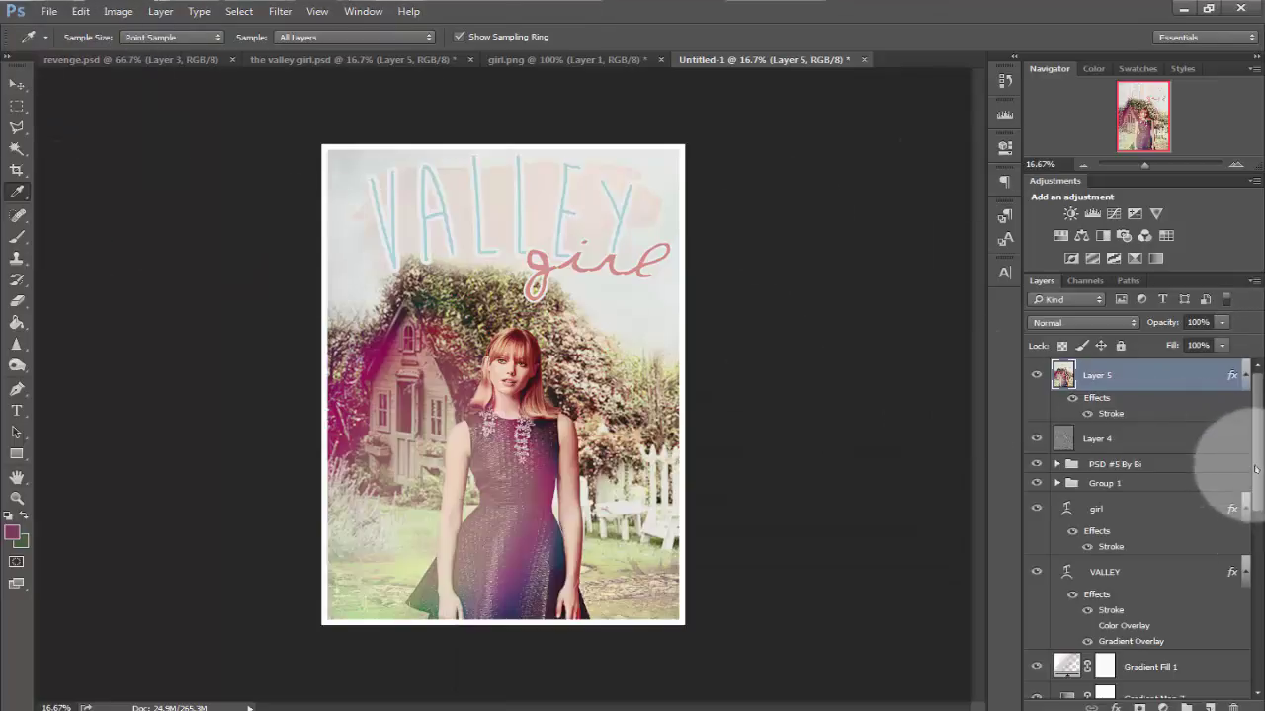
drag(1259, 465, 1242, 494)
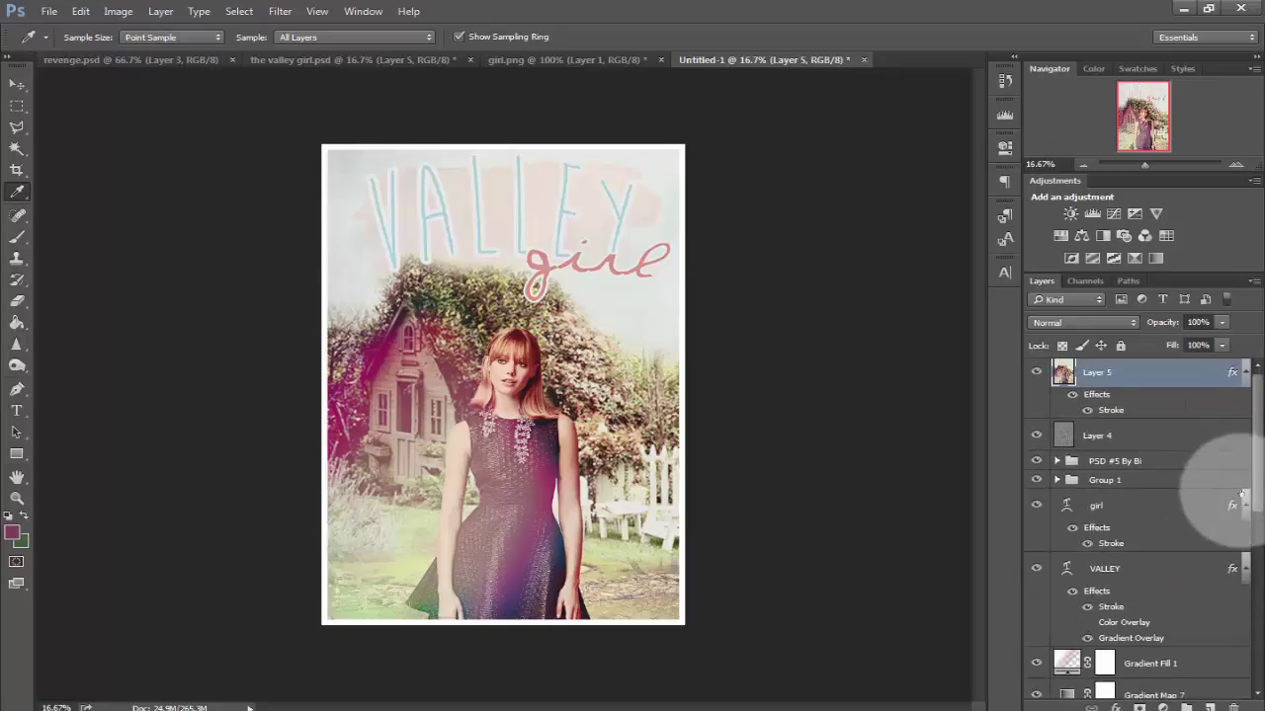